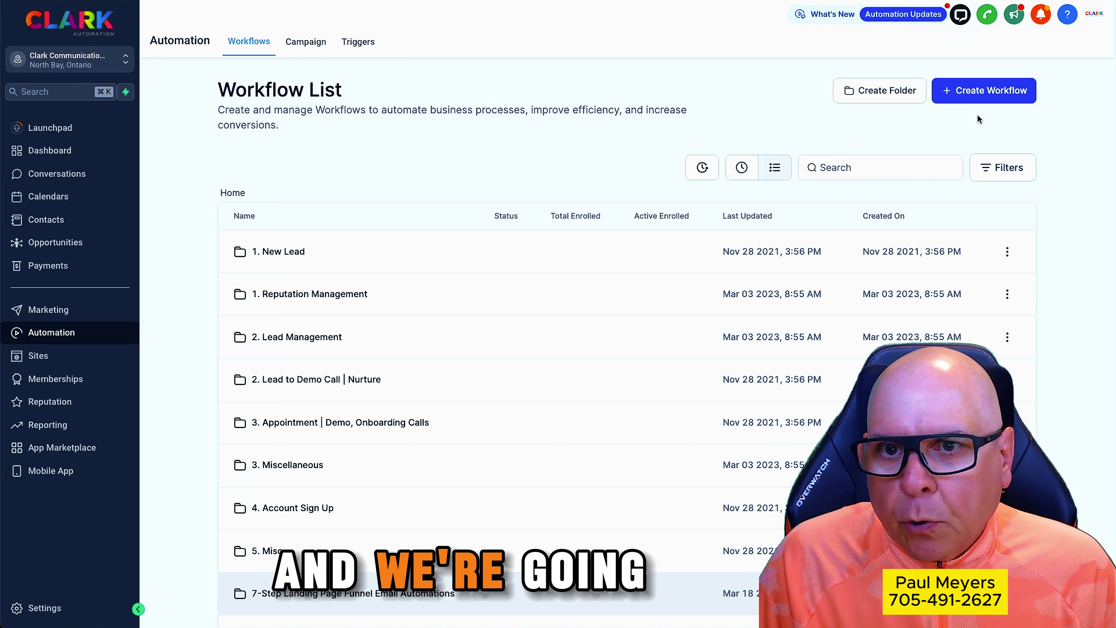
# Browse the ready-made workflow recipe templates, then return to the workflow list
pyautogui.click(985, 95)
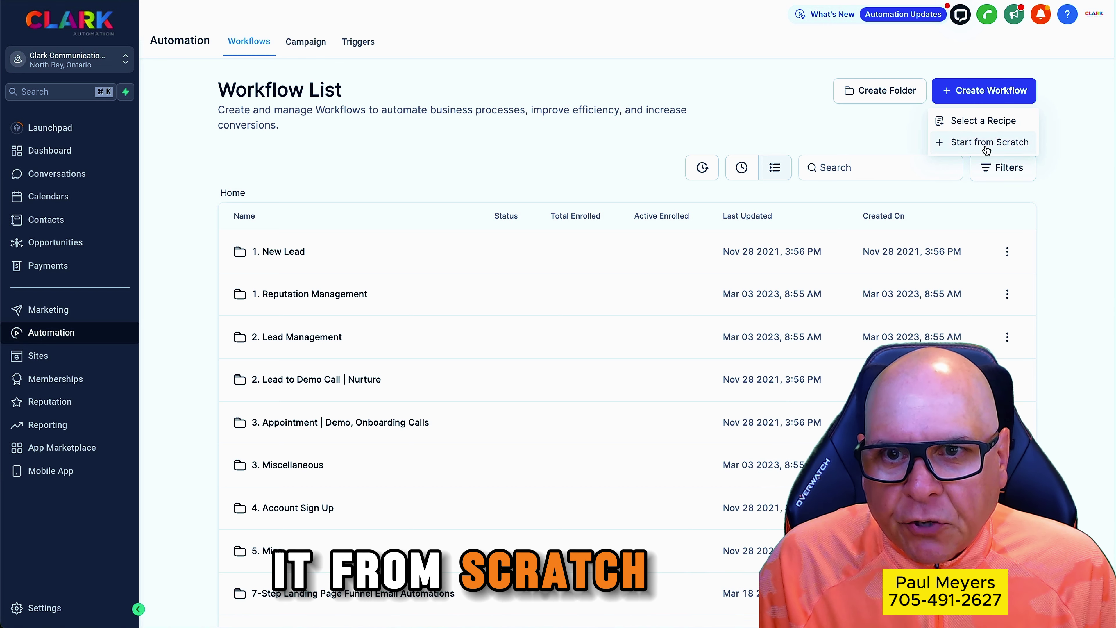
pyautogui.click(988, 121)
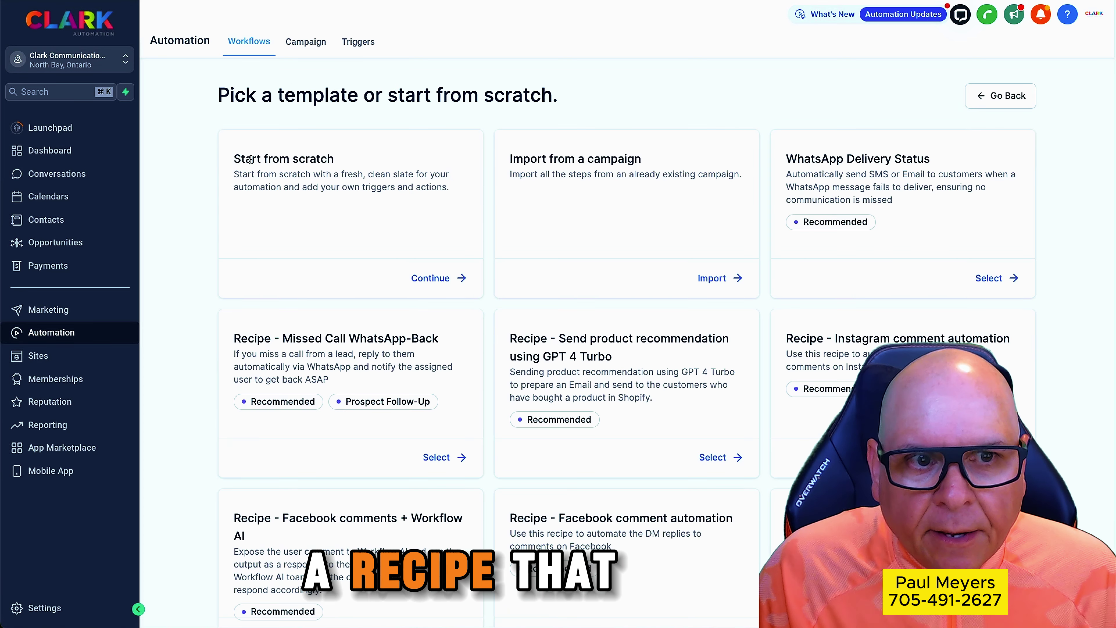
pyautogui.scroll(-7, 682, 270)
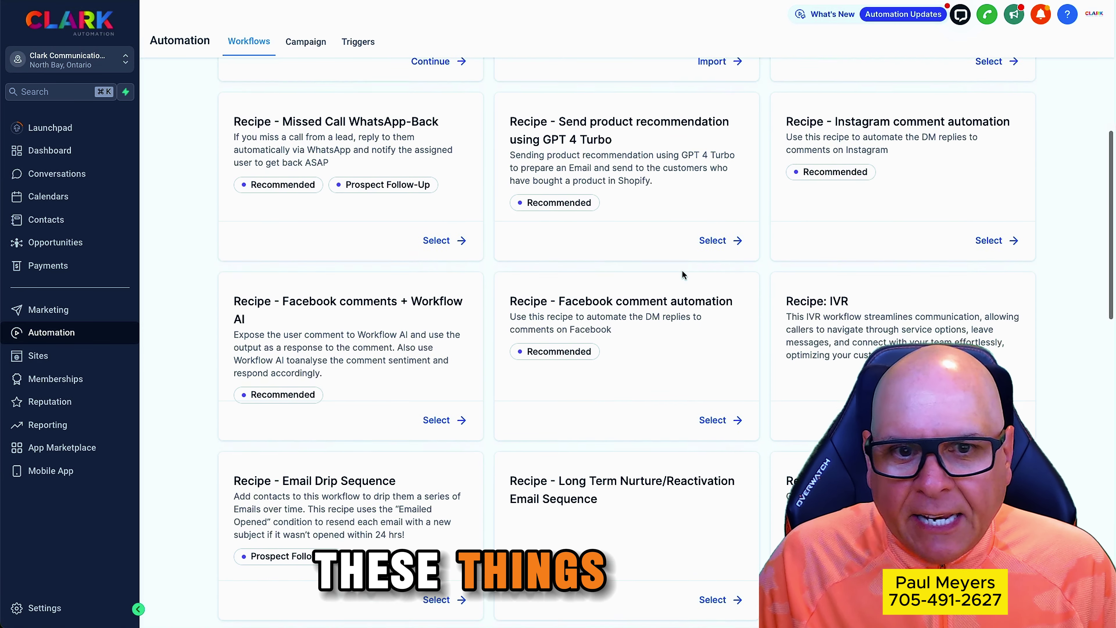
pyautogui.scroll(-6, 681, 271)
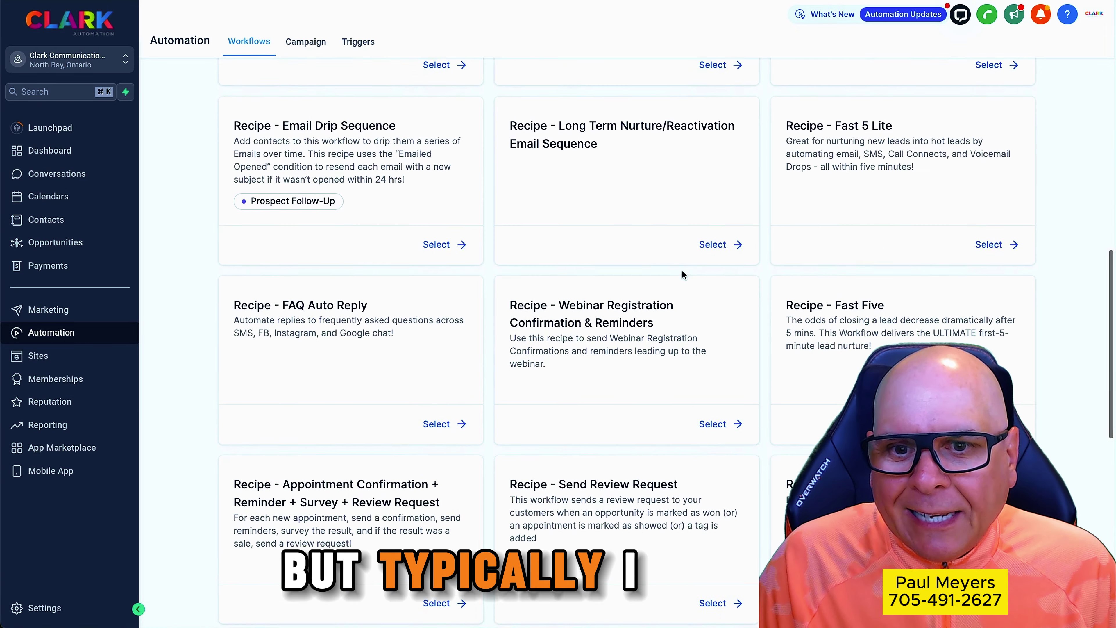
pyautogui.scroll(8, 682, 271)
pyautogui.scroll(5, 682, 273)
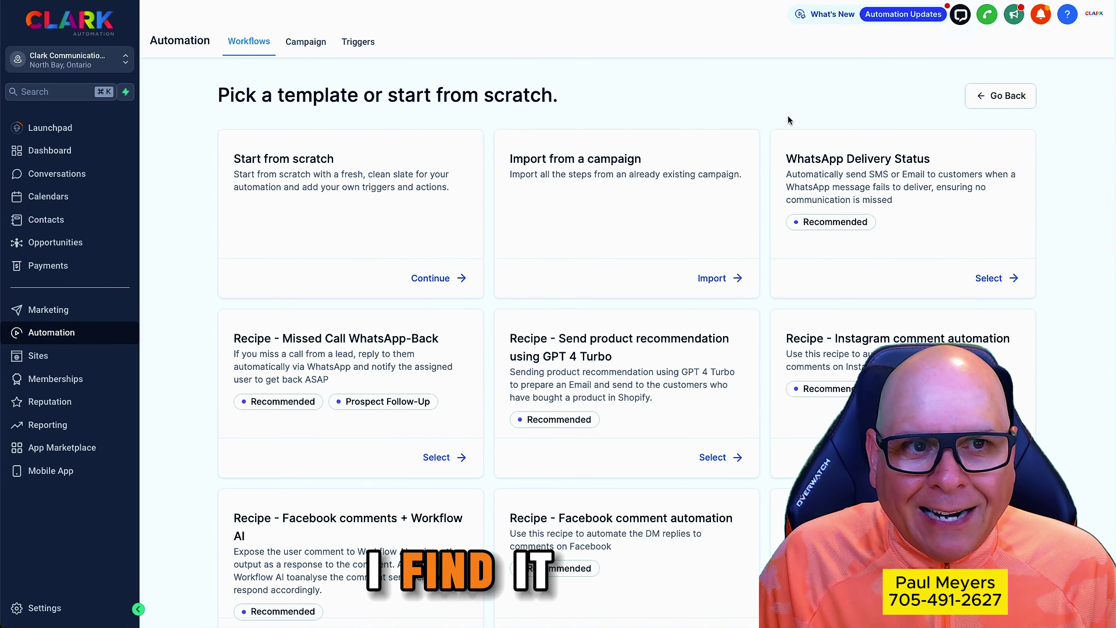
pyautogui.click(1003, 101)
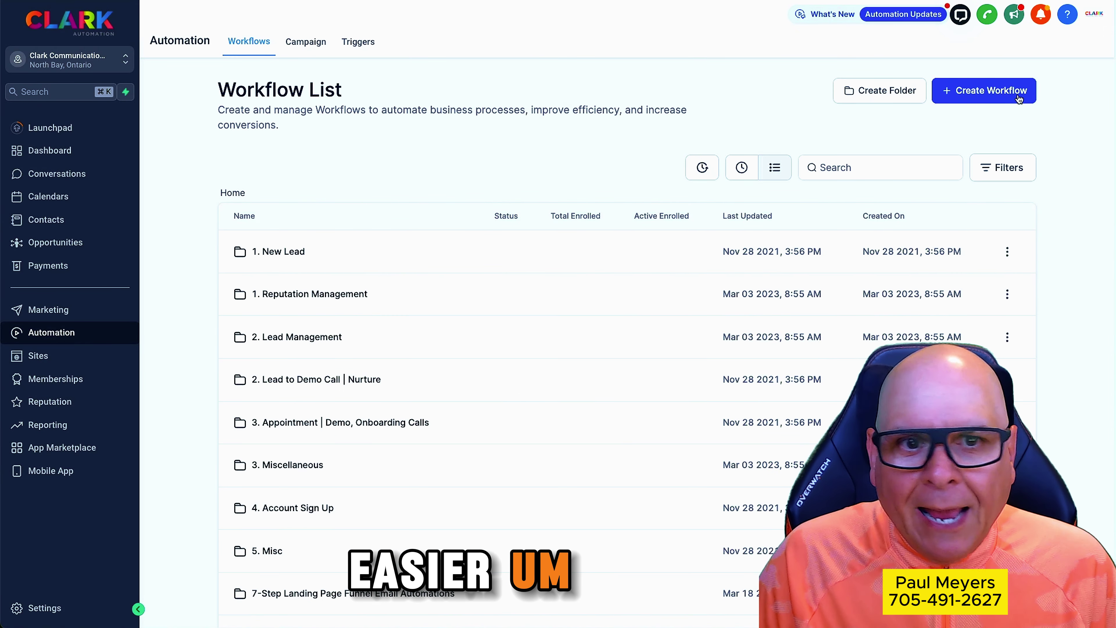
# Start a blank workflow from scratch and rename it 'Test'
pyautogui.click(992, 92)
pyautogui.click(998, 145)
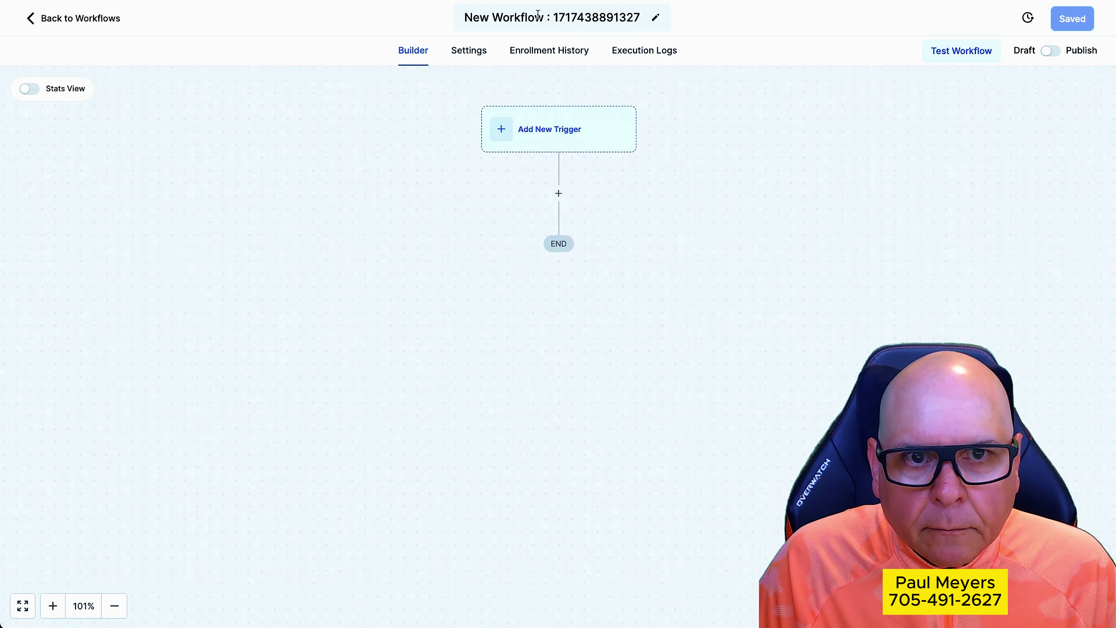
pyautogui.tripleClick(536, 17)
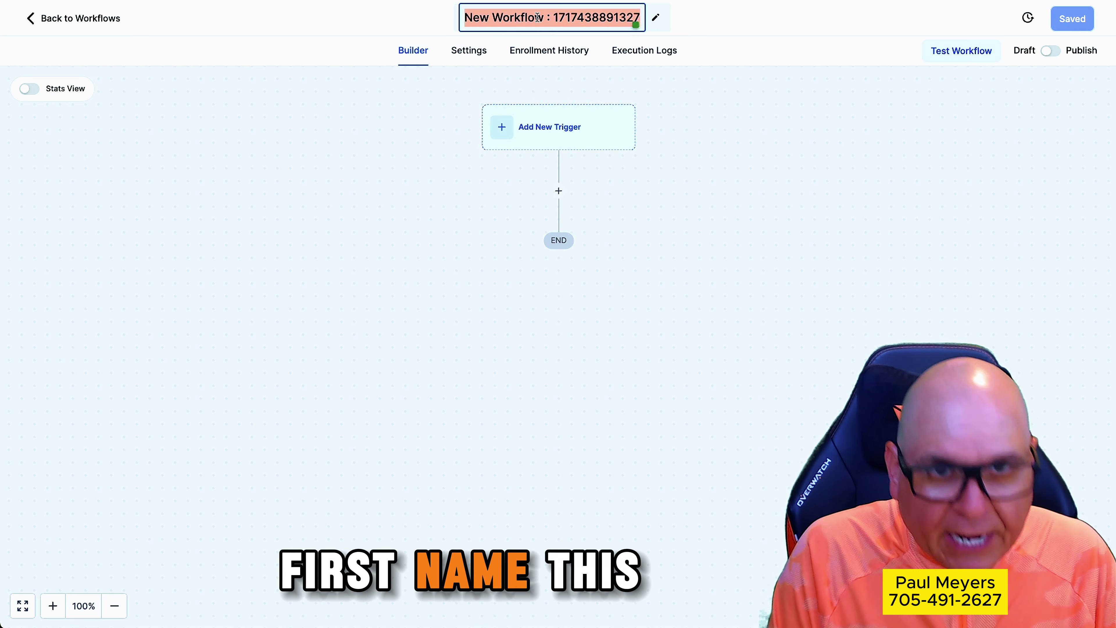
pyautogui.write('Test')
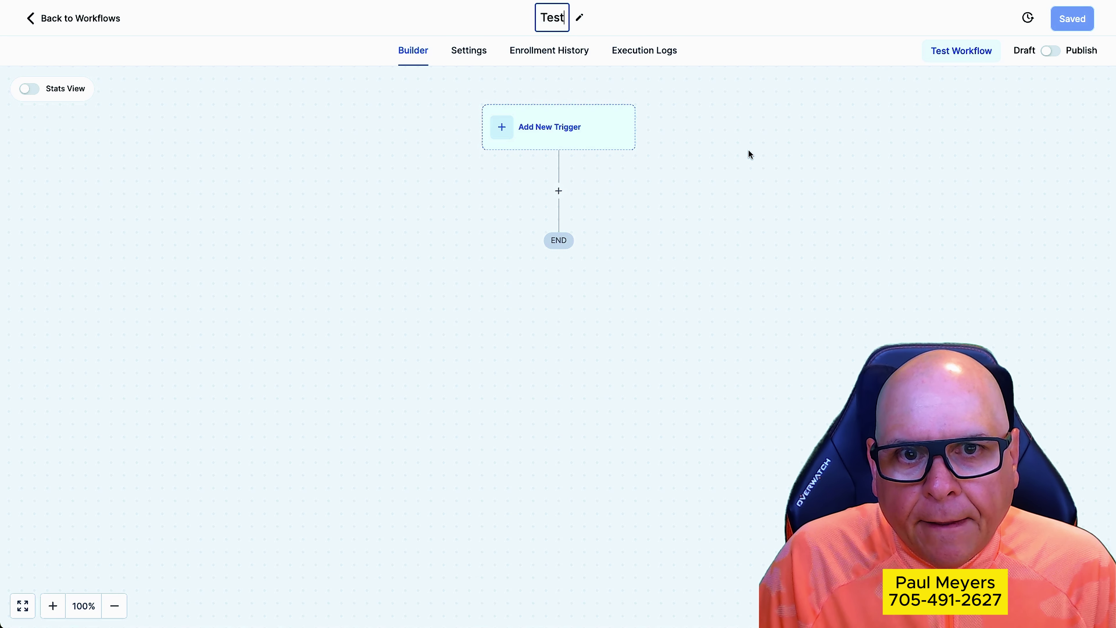
pyautogui.click(750, 153)
# Add a Form Submitted trigger to the workflow
pyautogui.click(568, 133)
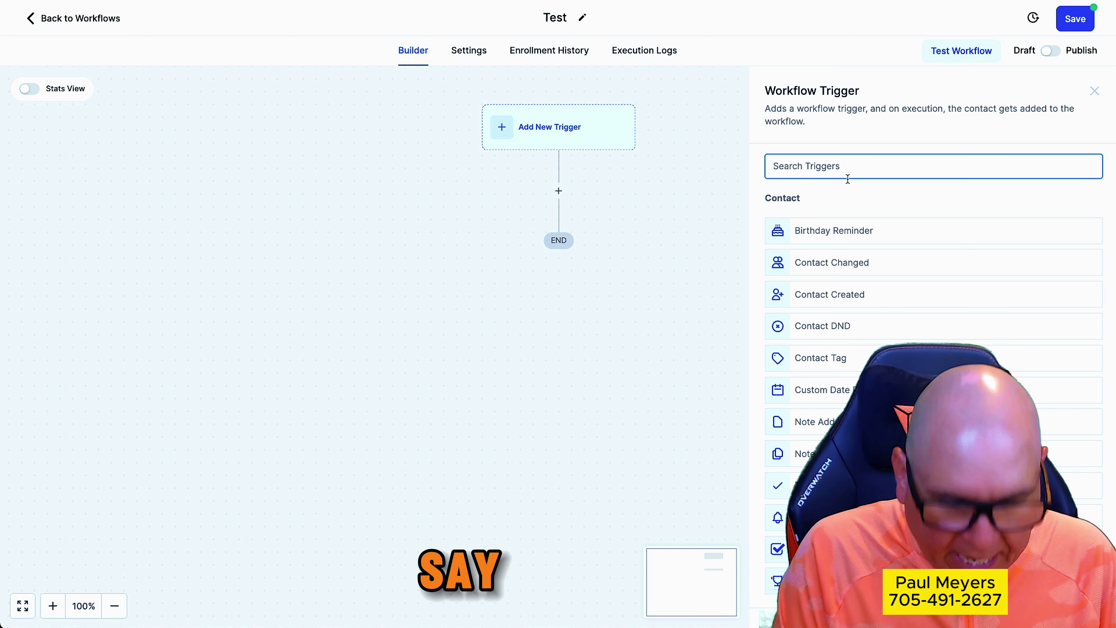
pyautogui.write('form')
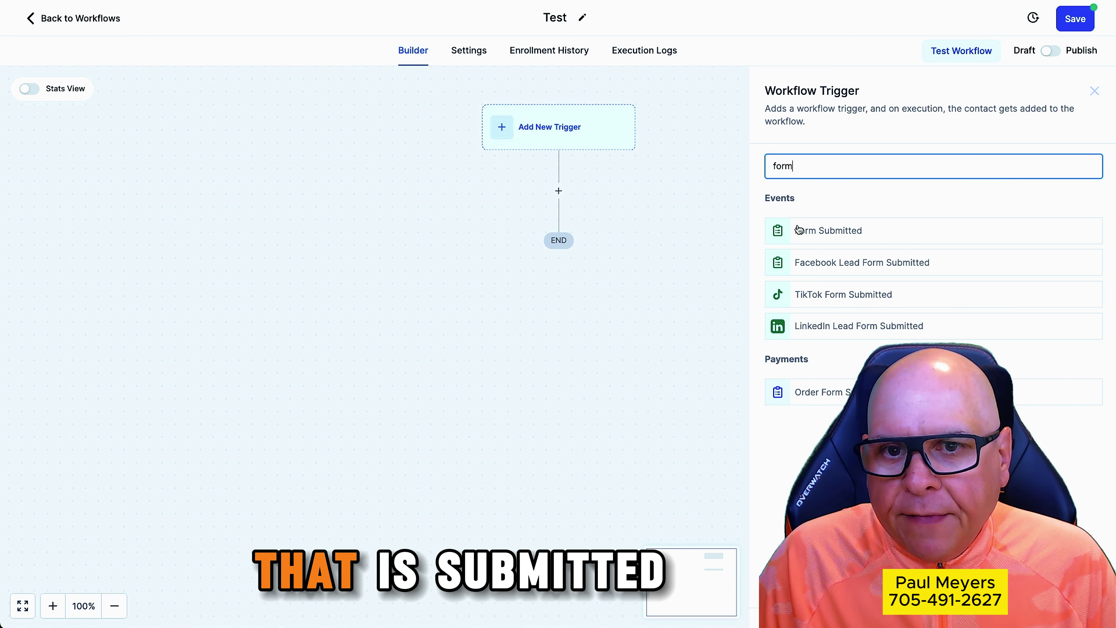
pyautogui.click(826, 230)
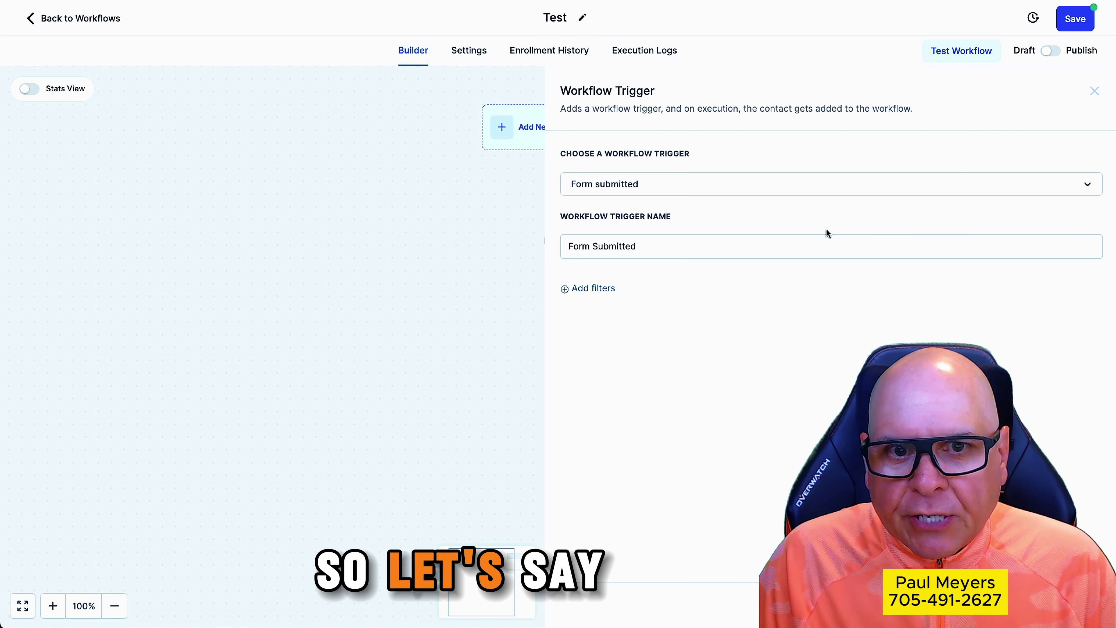
# Filter the trigger to the Human Touch CRM form and save it
pyautogui.click(584, 289)
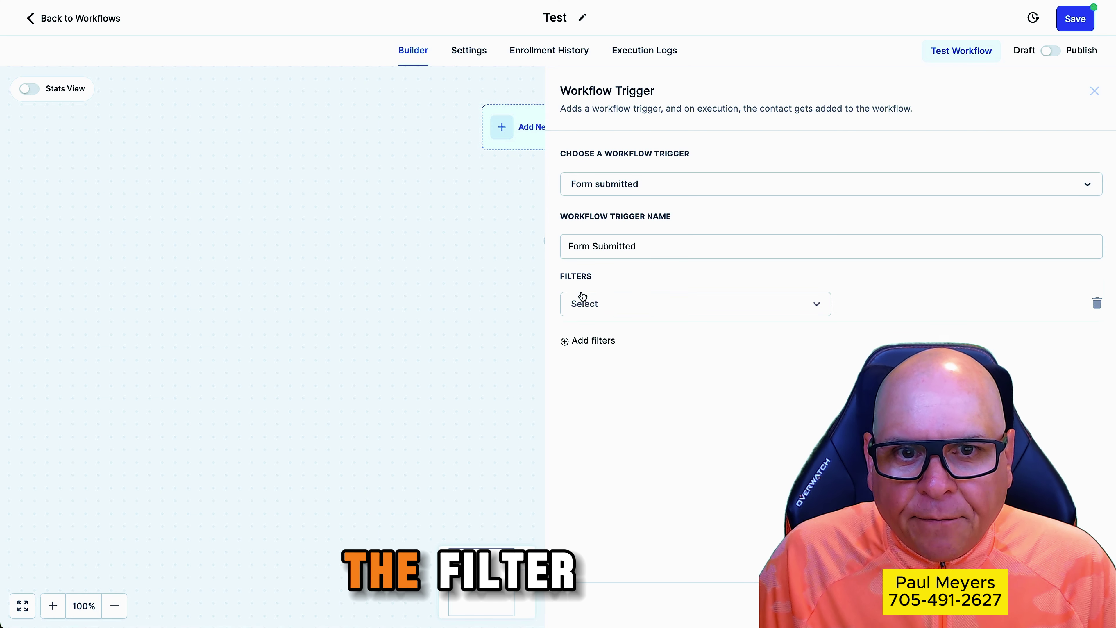
pyautogui.click(644, 304)
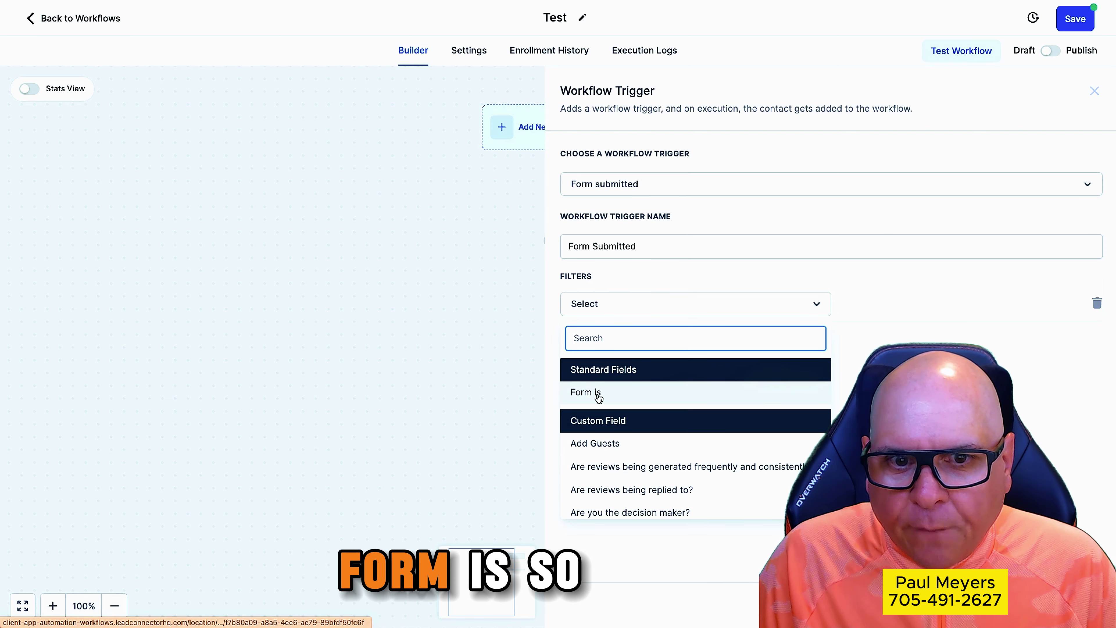
pyautogui.click(640, 395)
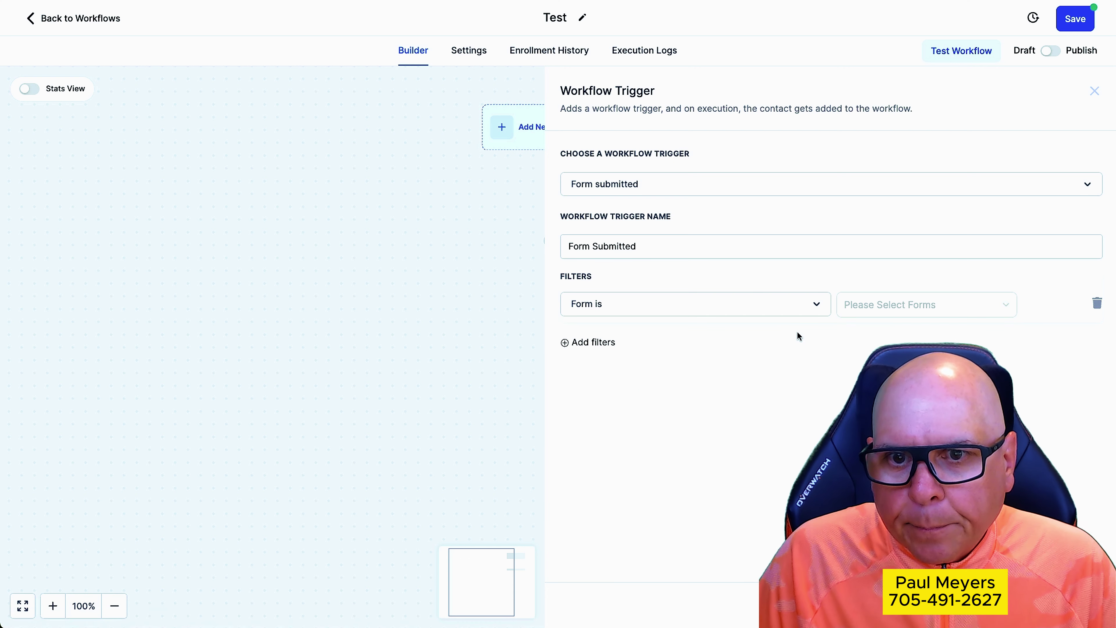
pyautogui.click(899, 306)
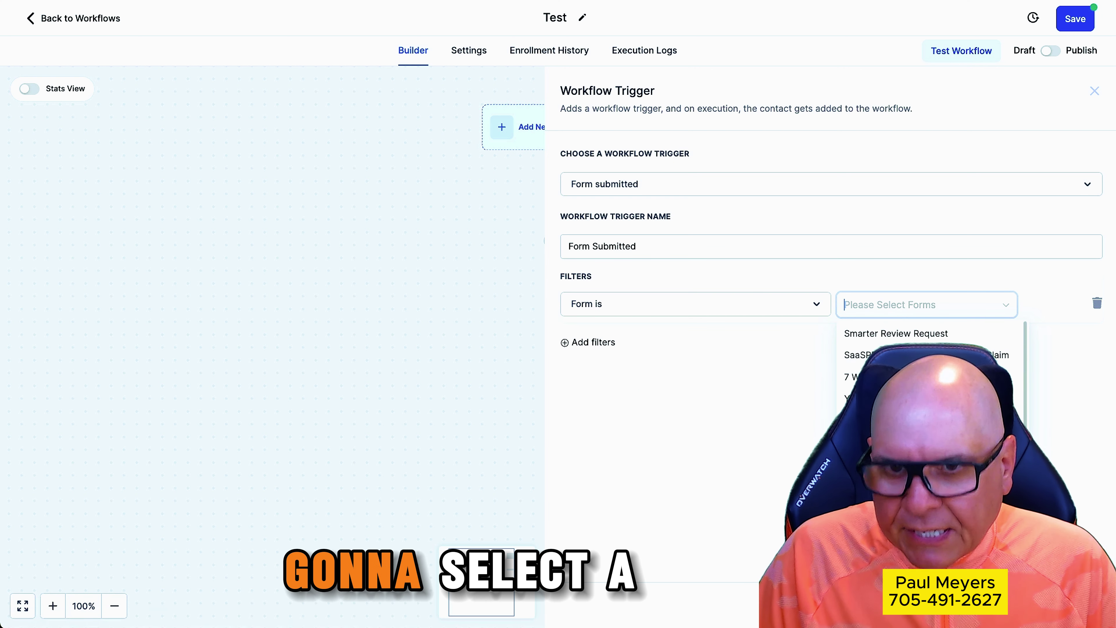
pyautogui.scroll(-1, 932, 369)
pyautogui.scroll(1, 931, 369)
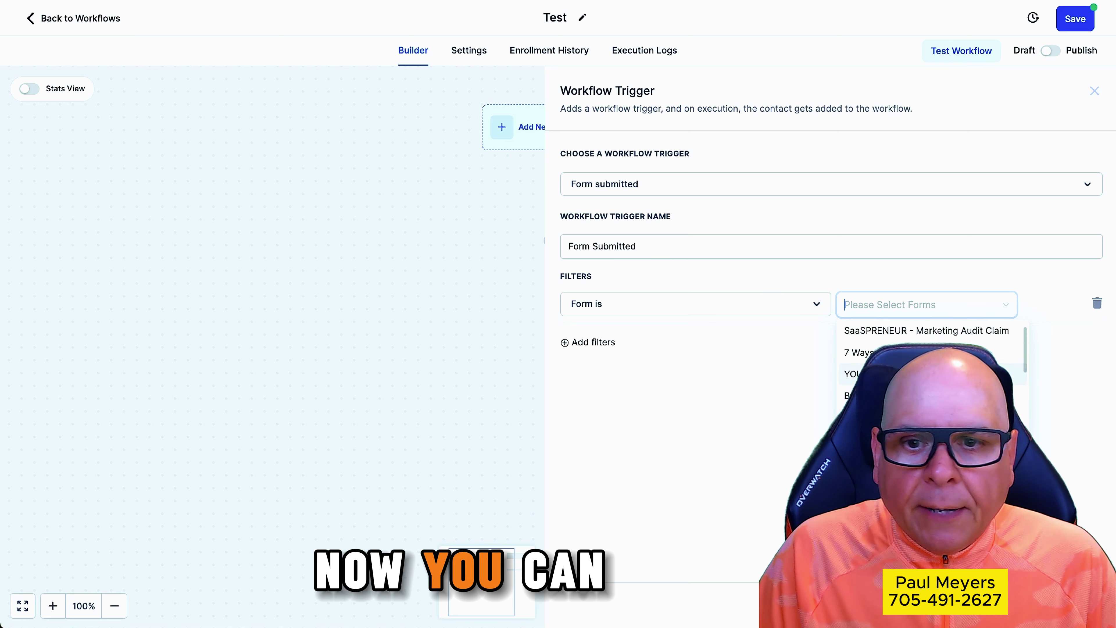
pyautogui.scroll(-1, 931, 369)
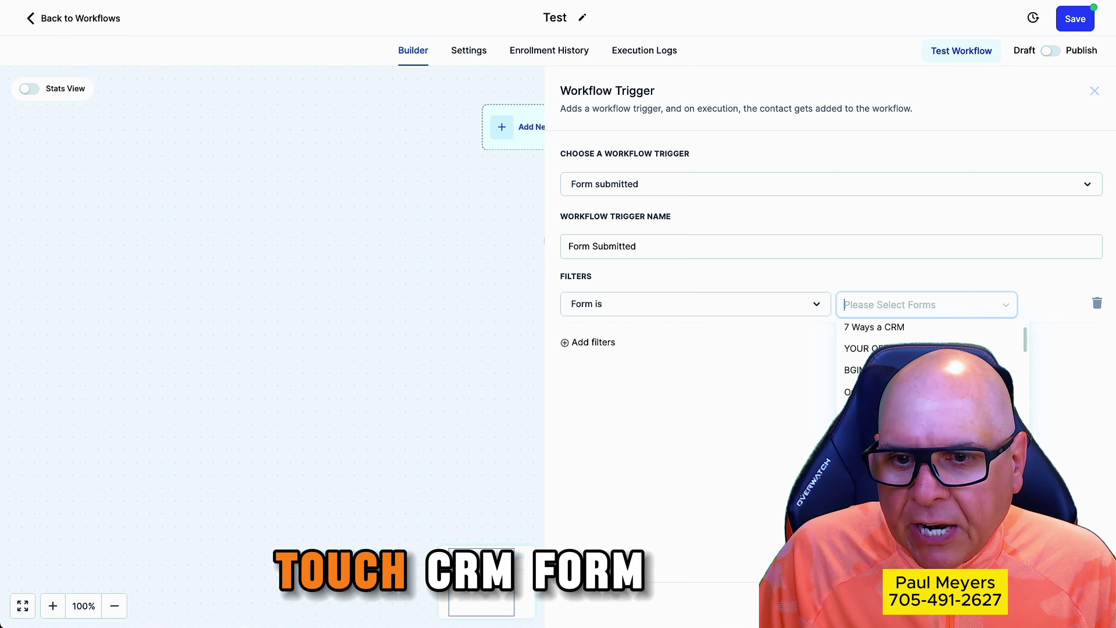
pyautogui.click(888, 413)
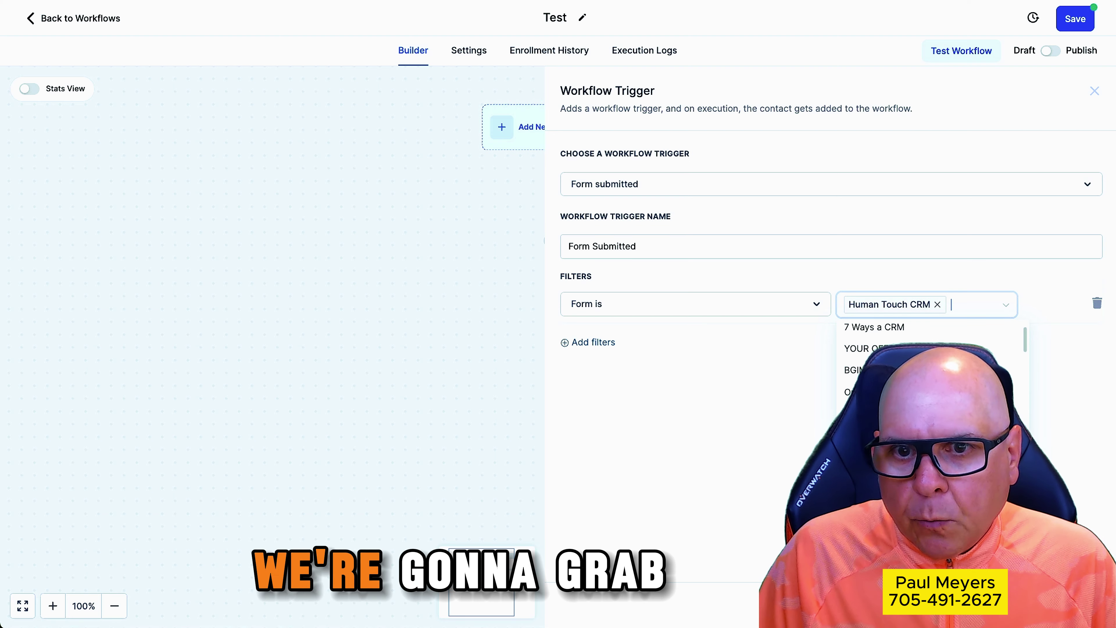
pyautogui.click(1065, 605)
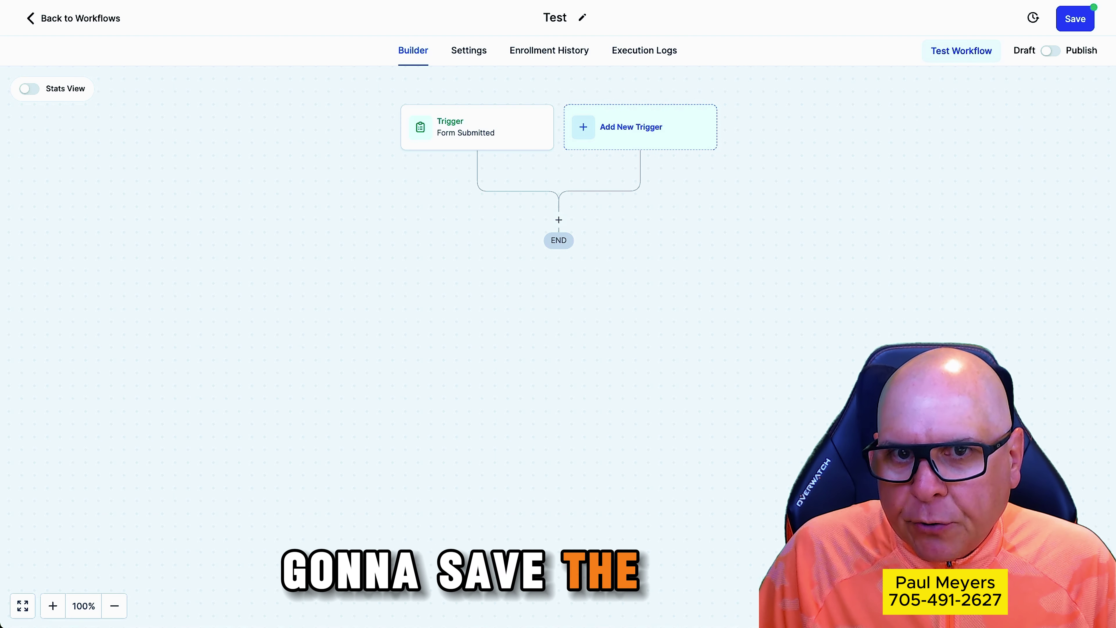
pyautogui.hotkey('ctrl', 't')
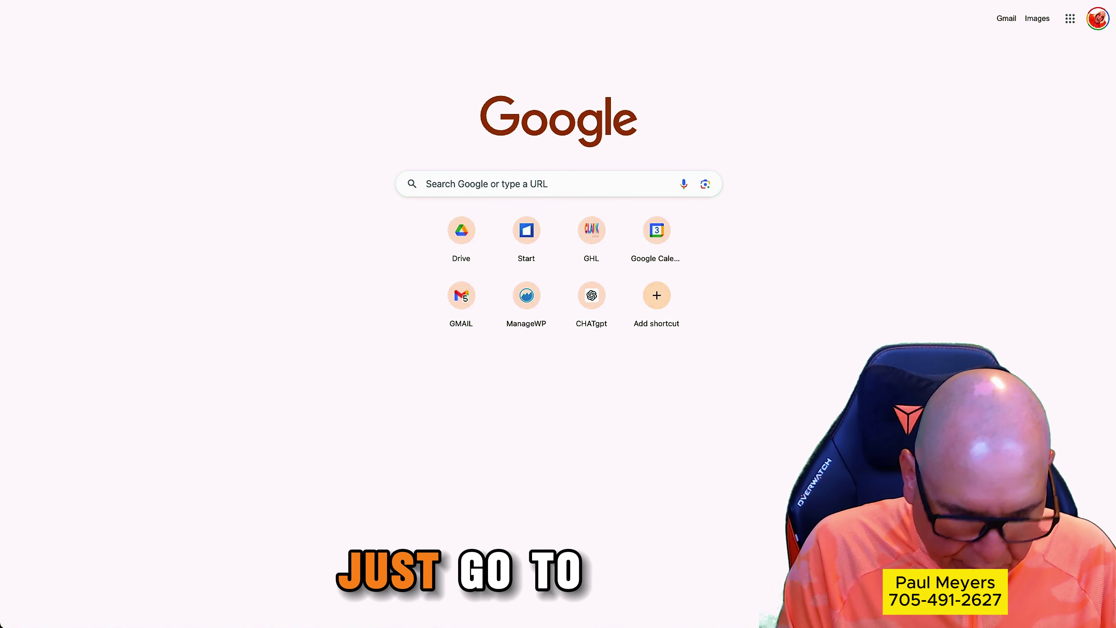
pyautogui.write('hum')
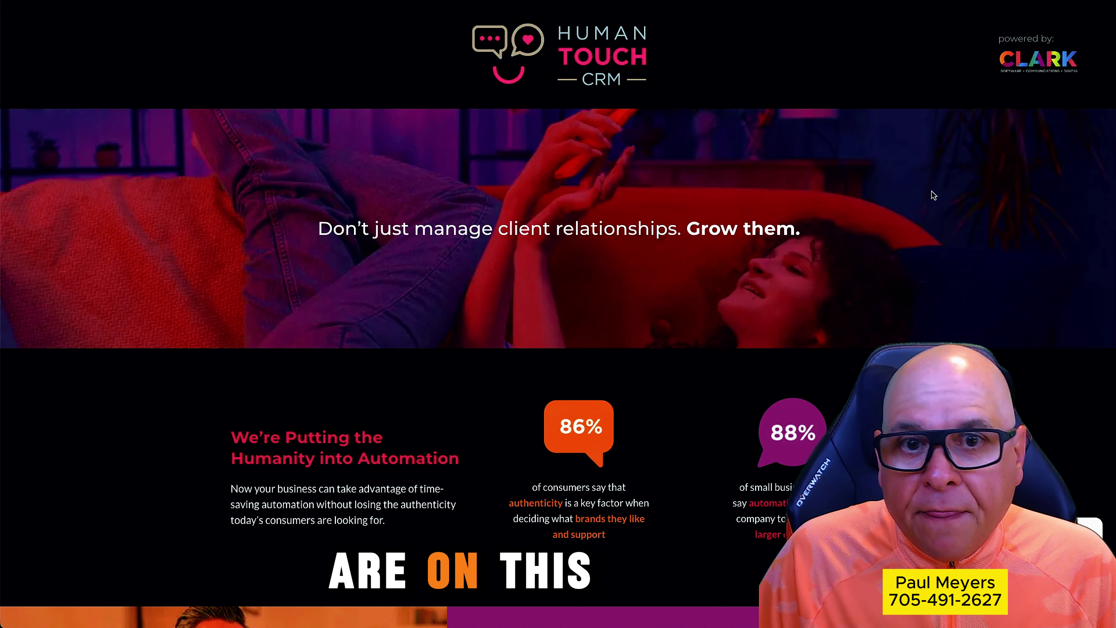
pyautogui.scroll(-15, 958, 169)
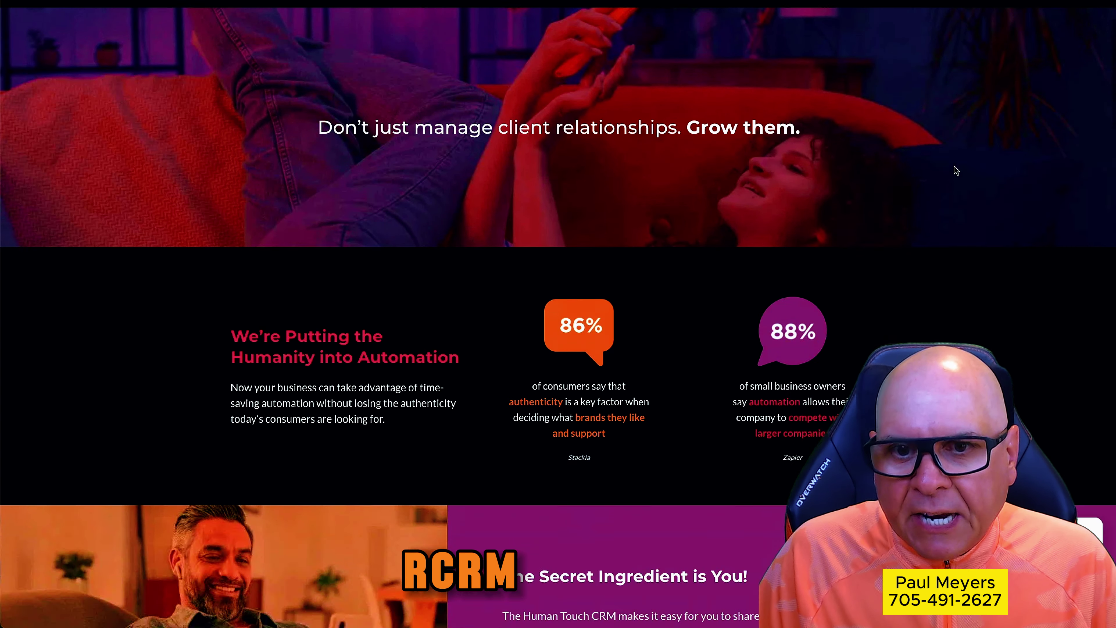
pyautogui.scroll(-1, 554, 387)
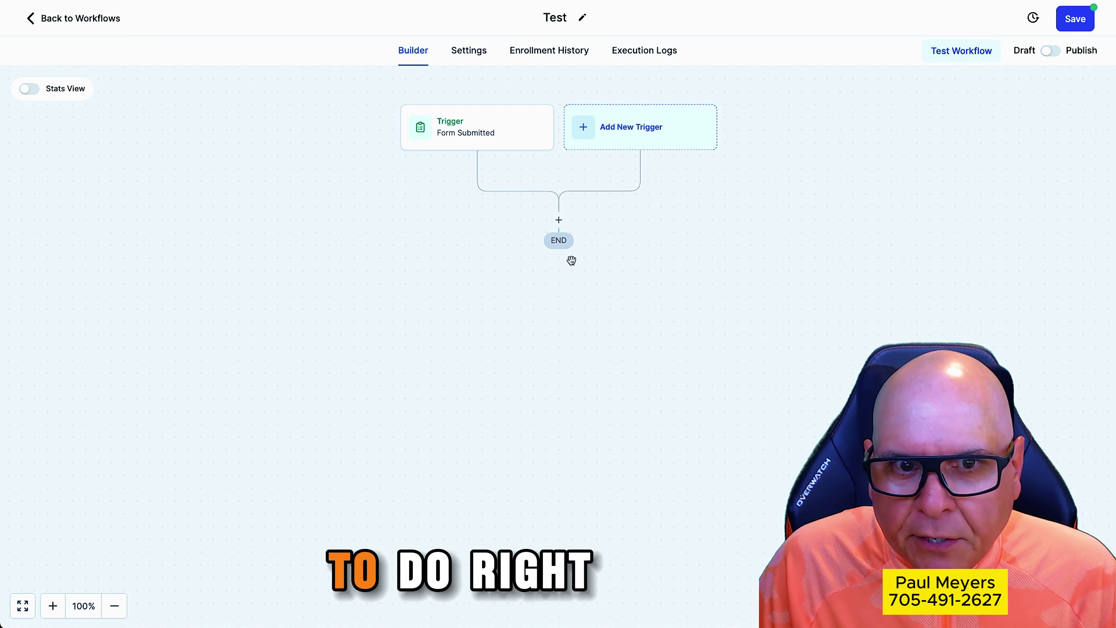
# Add a Contact Tag step applying 'human touch crm lead', then search actions for 'pipe' next
pyautogui.click(563, 223)
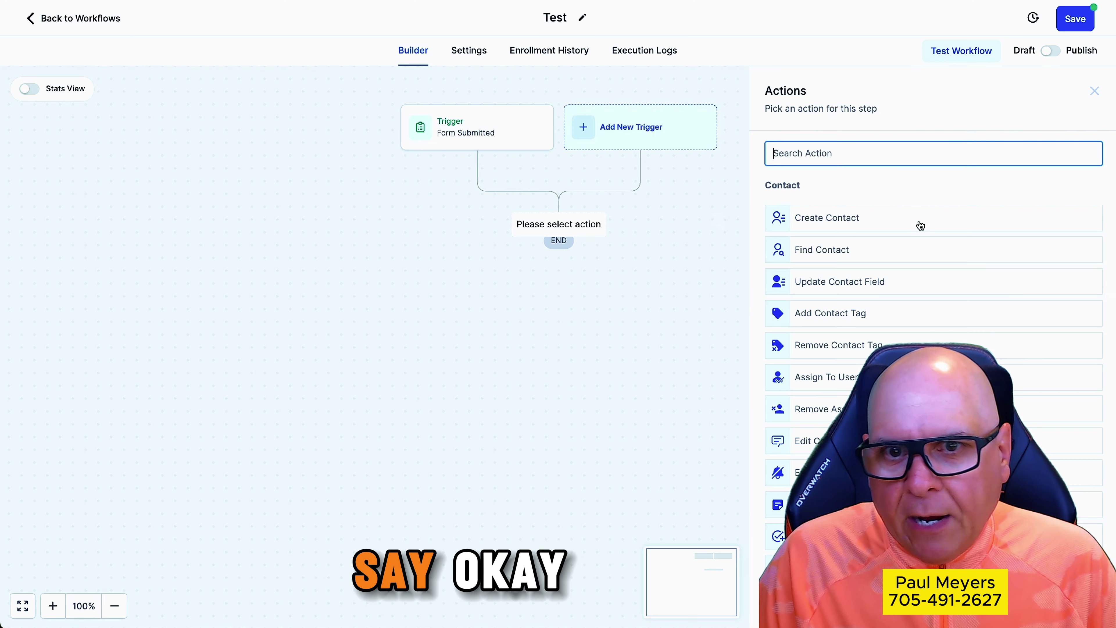
pyautogui.write('tag')
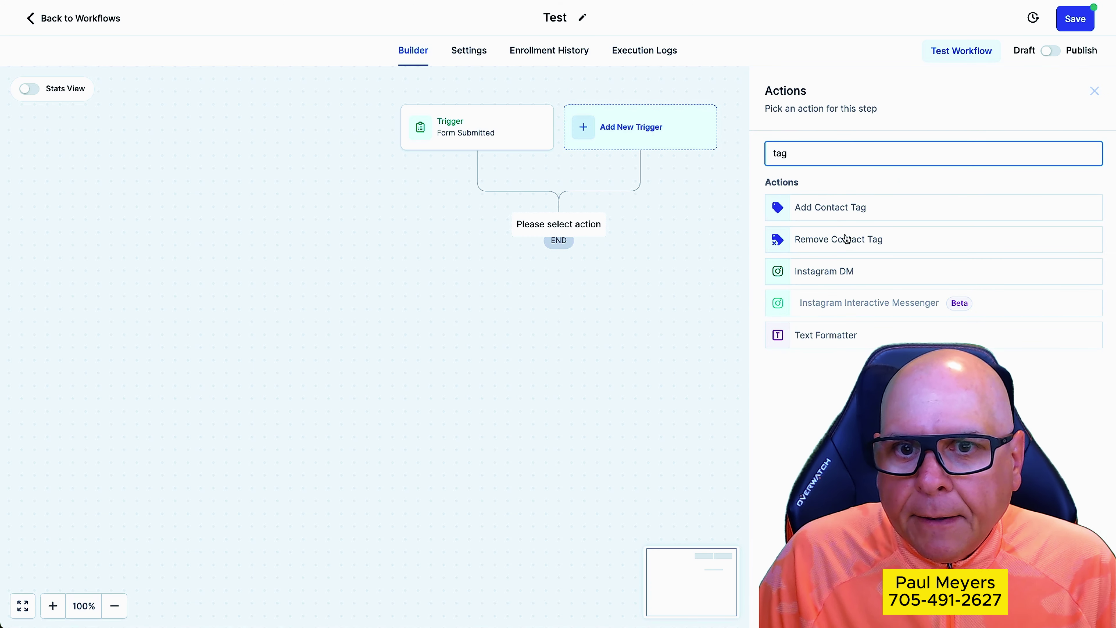
pyautogui.click(829, 206)
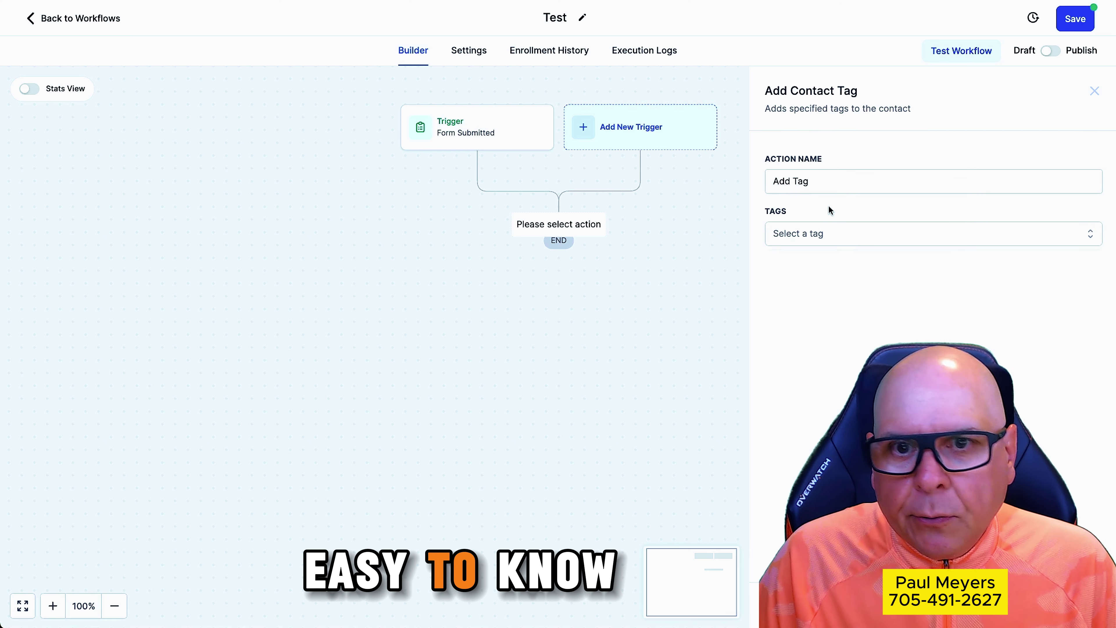
pyautogui.click(817, 233)
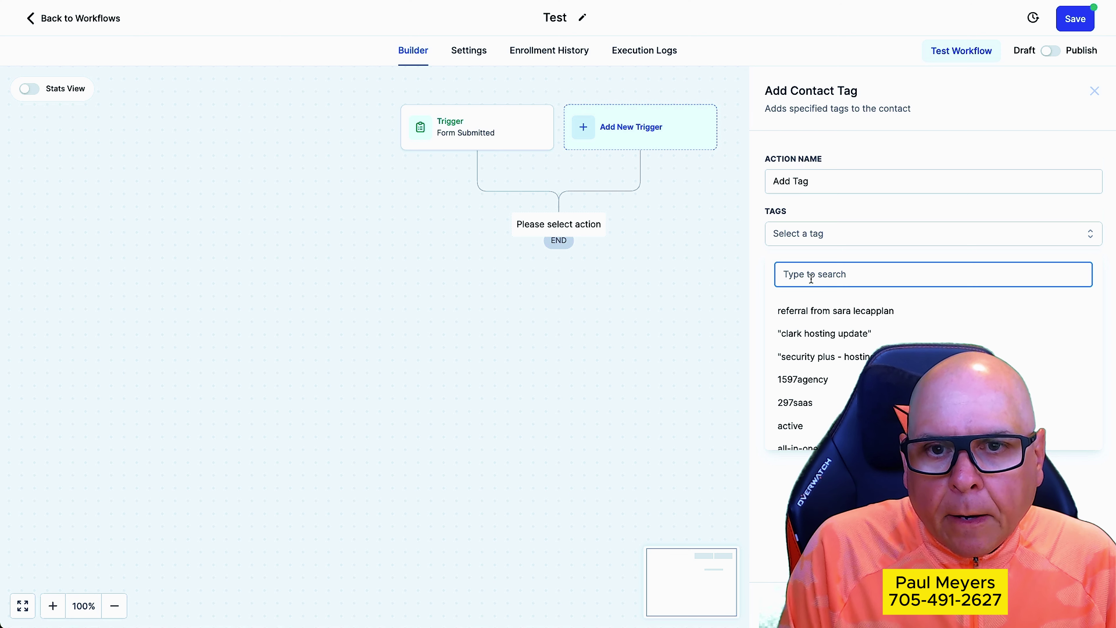
pyautogui.write('human tou')
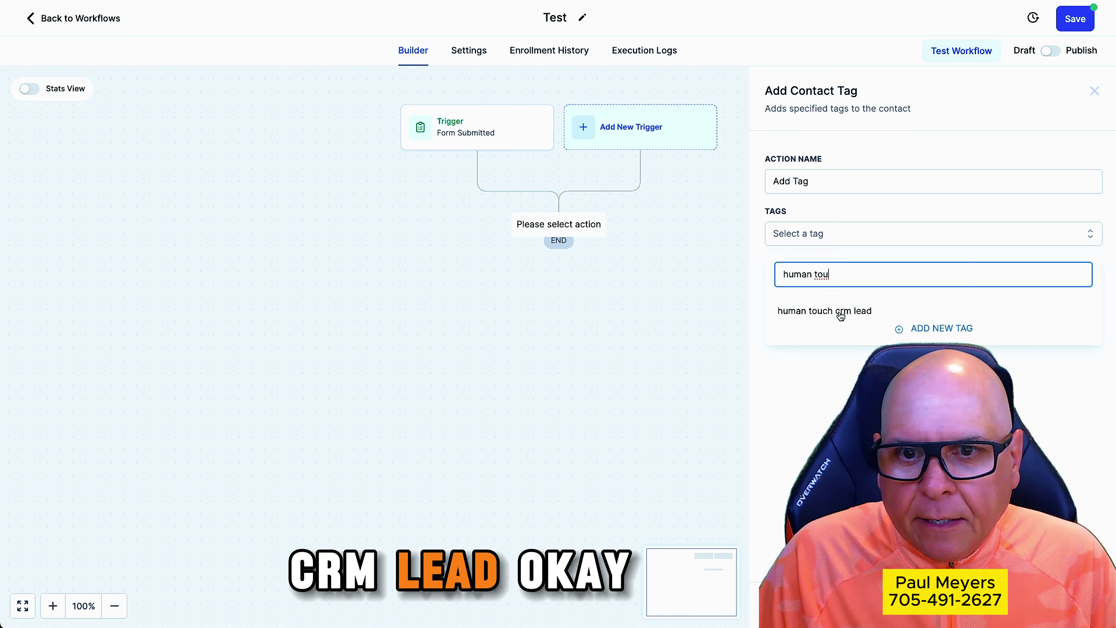
pyautogui.click(841, 312)
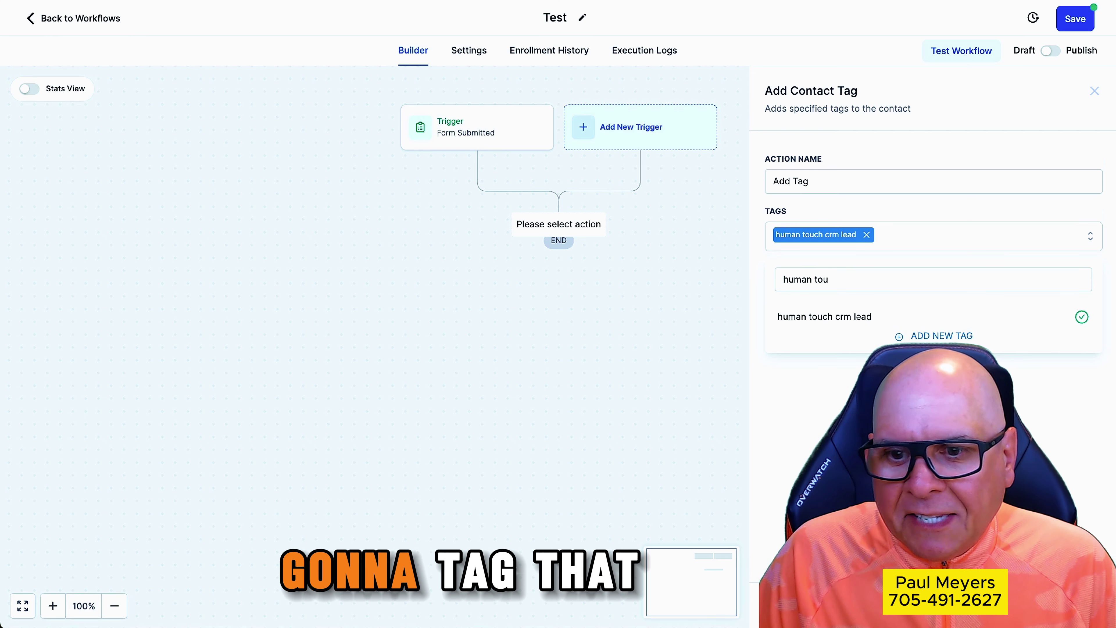
pyautogui.click(1067, 605)
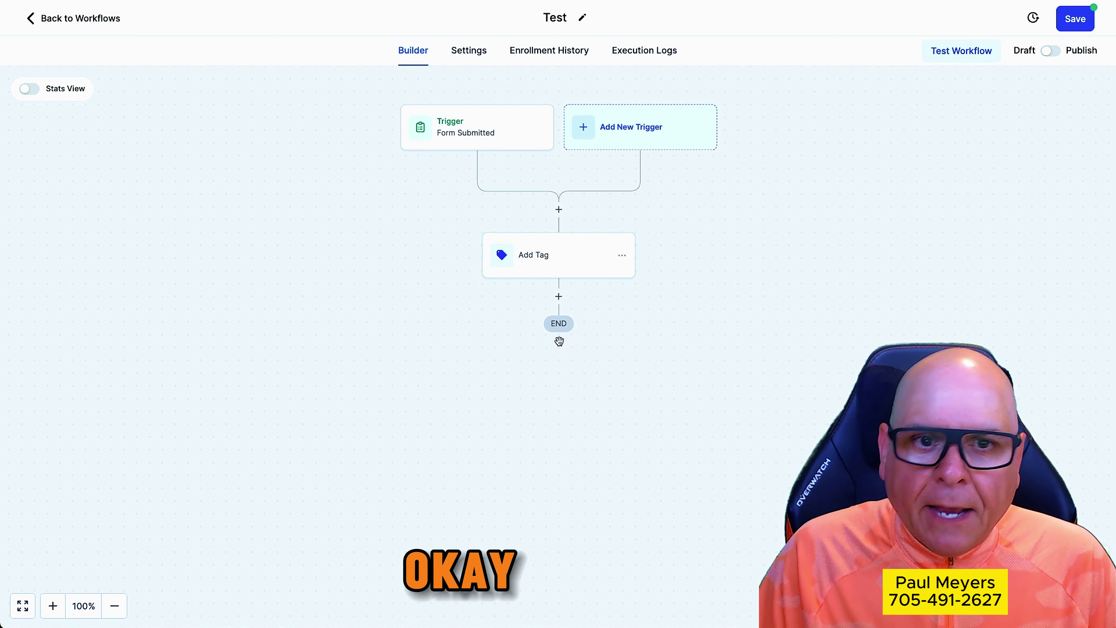
pyautogui.click(559, 297)
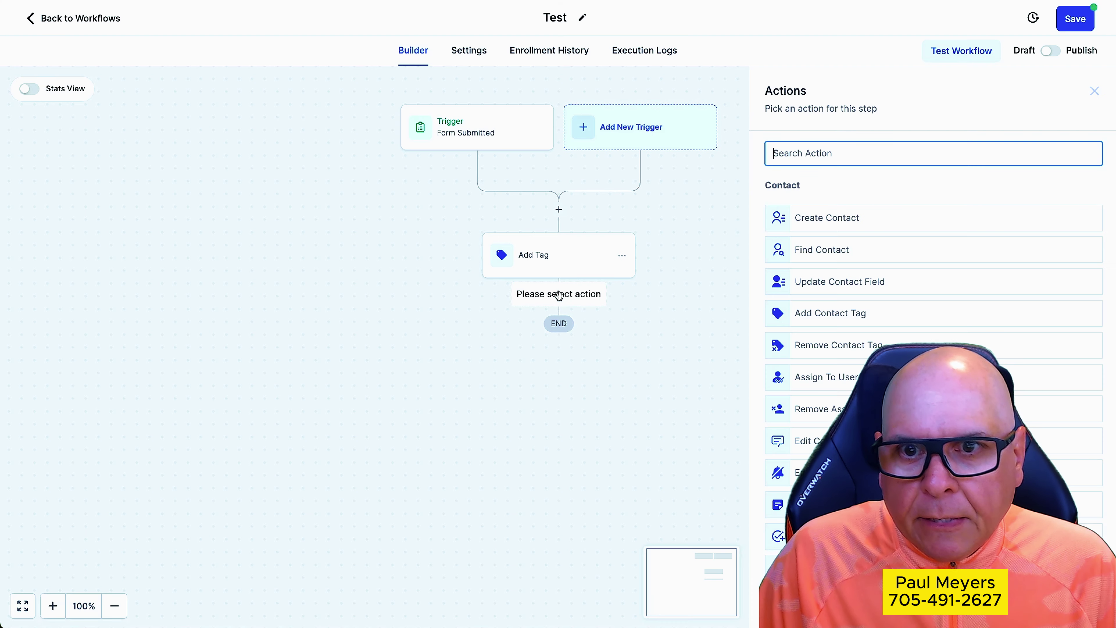
pyautogui.write('pipe')
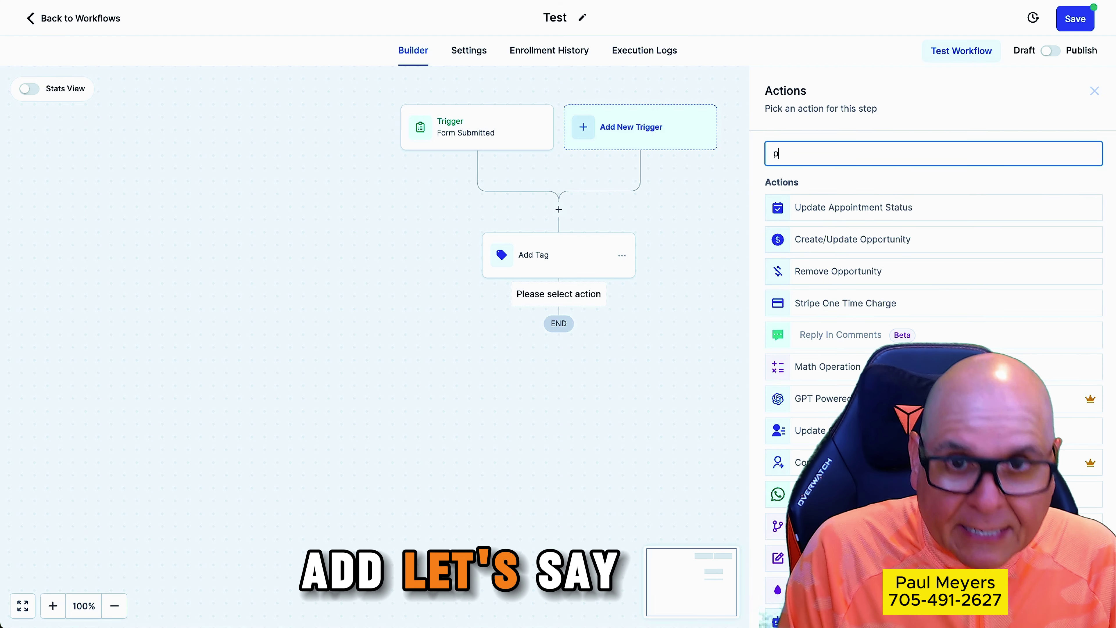
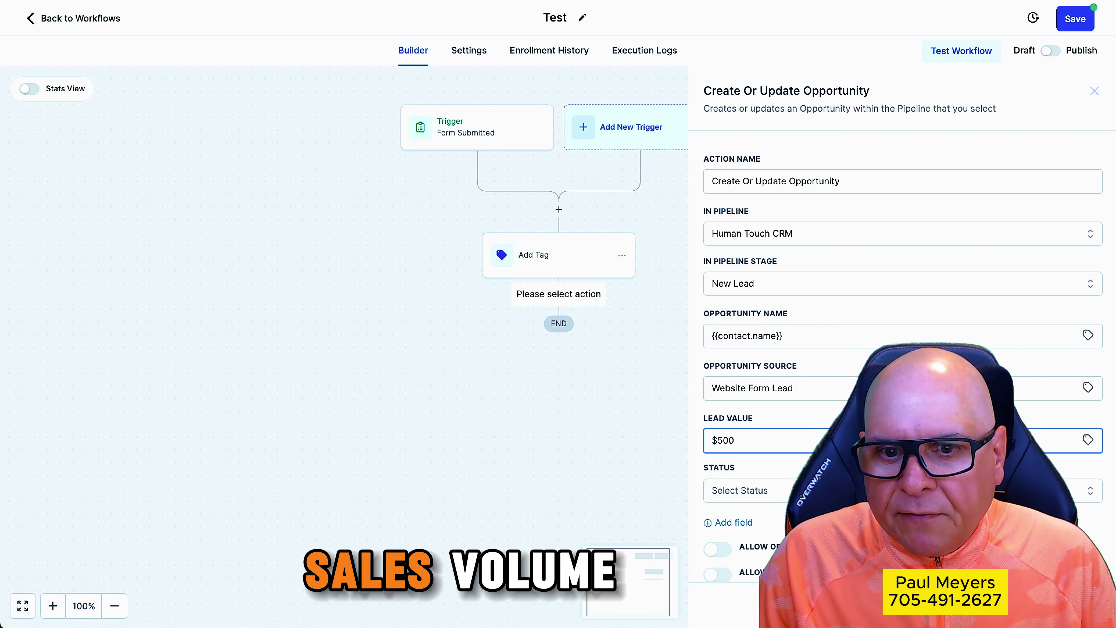
# Set the opportunity status to open and clear the invalid lead value containing the $ sign
pyautogui.scroll(-1, 815, 436)
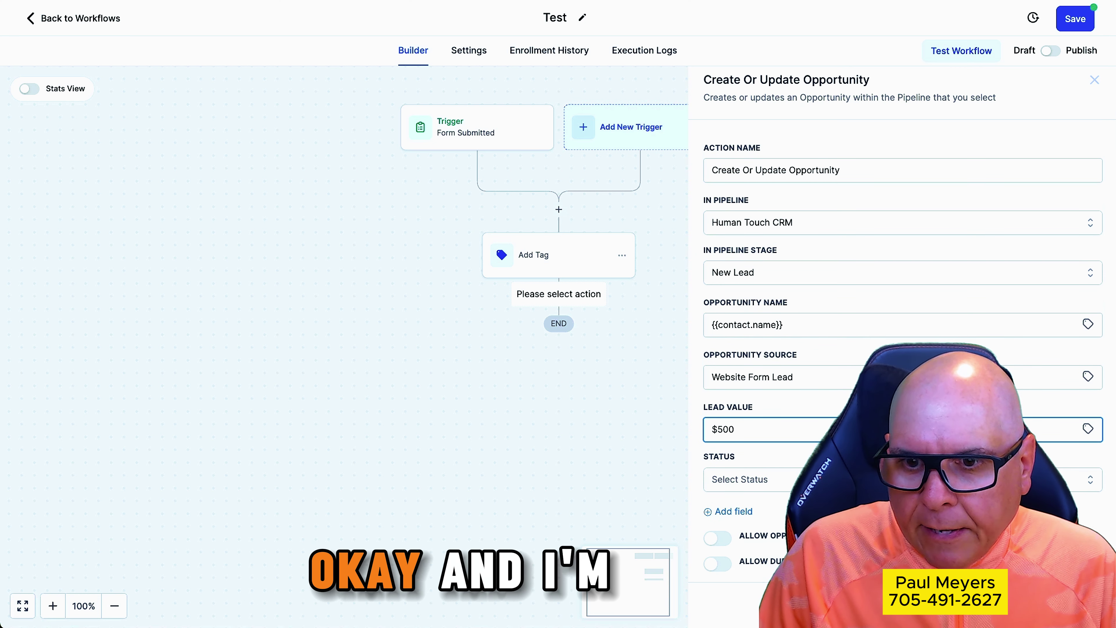
pyautogui.click(1068, 604)
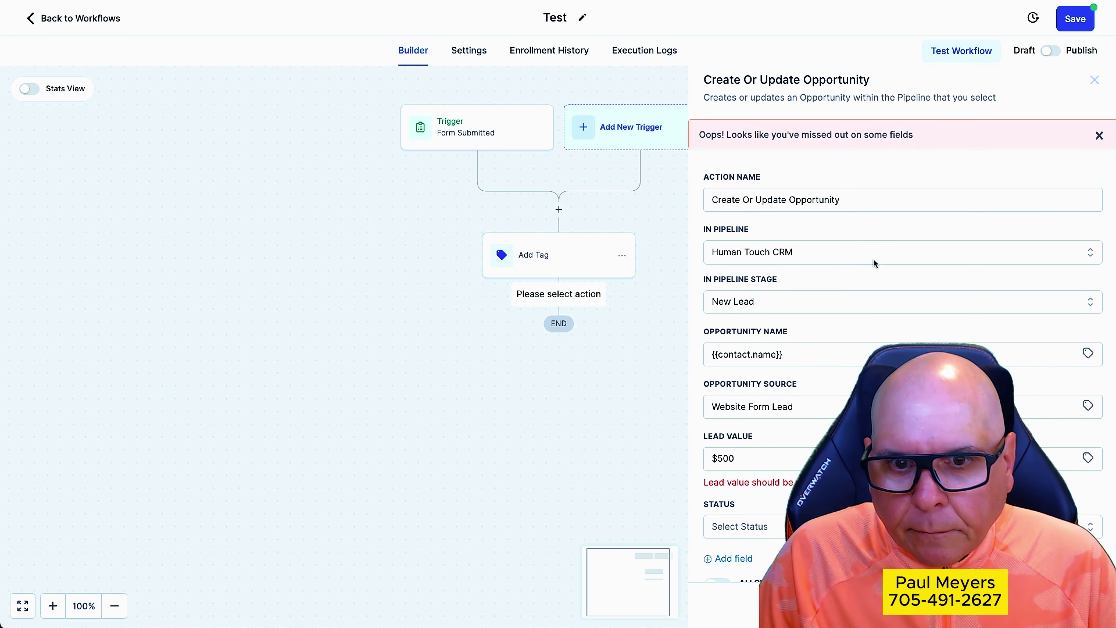
pyautogui.scroll(-2, 875, 263)
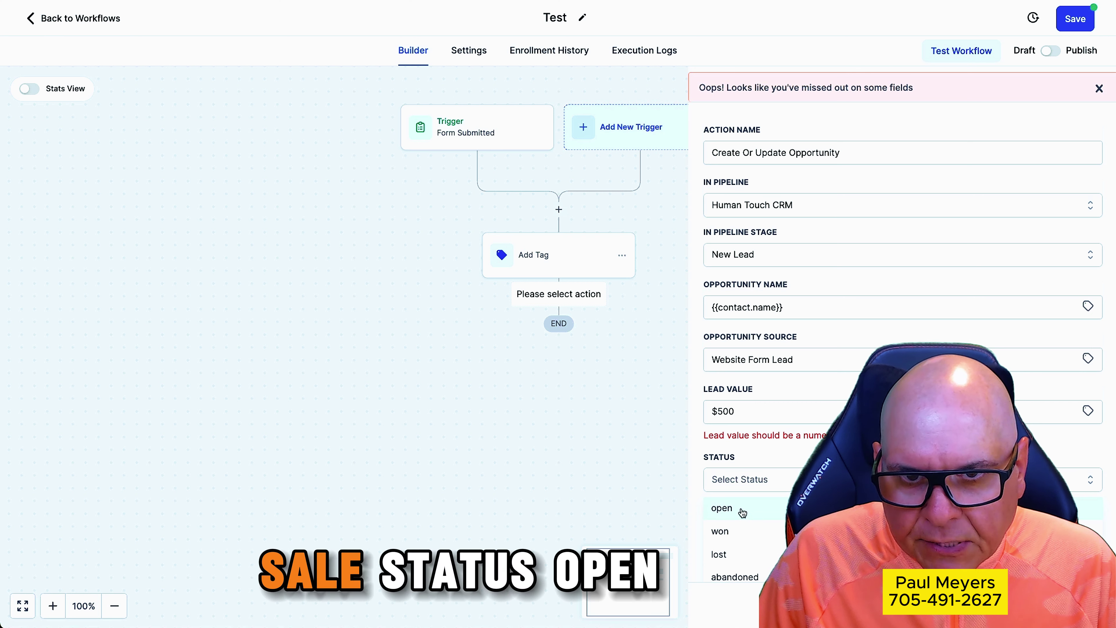
pyautogui.click(740, 510)
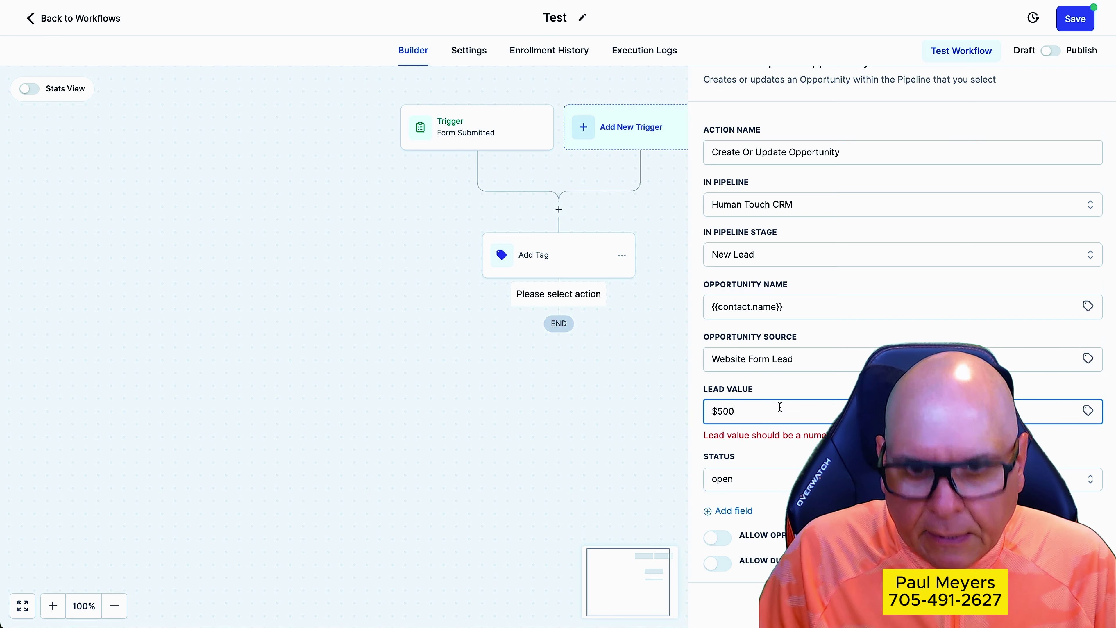
pyautogui.press('BackSpace')
pyautogui.press('BackSpace')
pyautogui.press('BackSpace')
pyautogui.press('BackSpace')
# Enter lead value 500, save the opportunity step, and add a Send Email action after it
pyautogui.write('500')
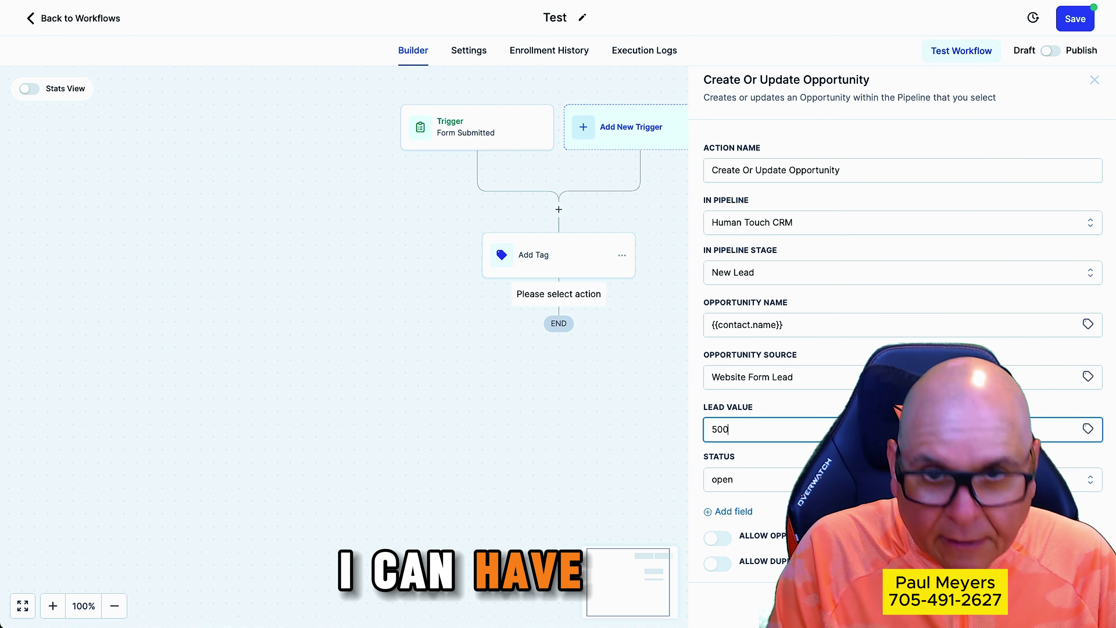
pyautogui.click(1070, 605)
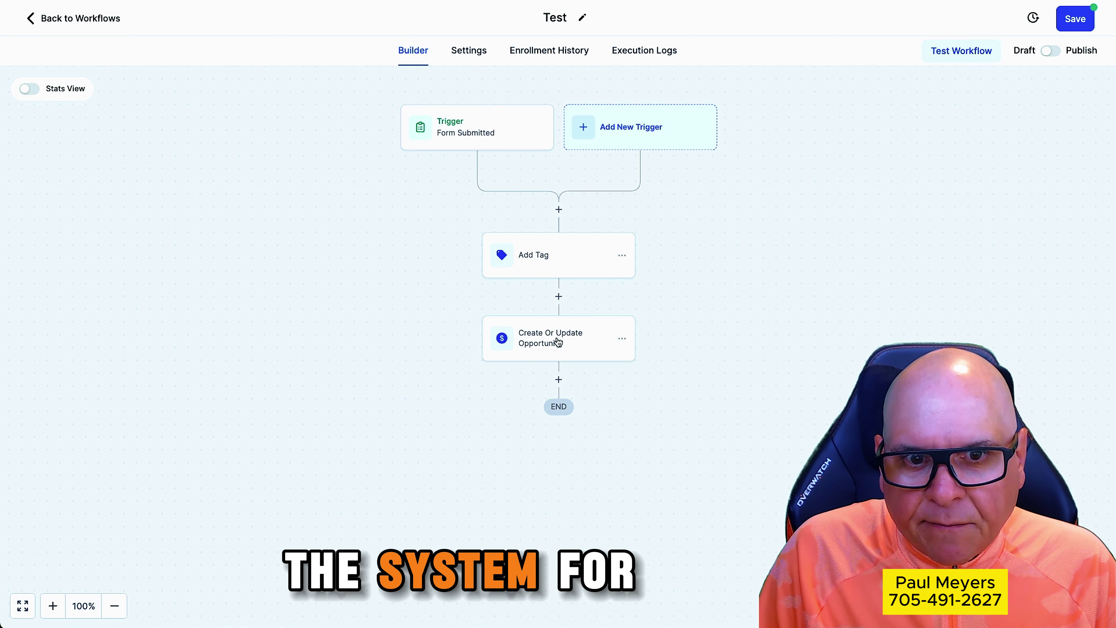
pyautogui.click(558, 379)
pyautogui.scroll(-10, 913, 320)
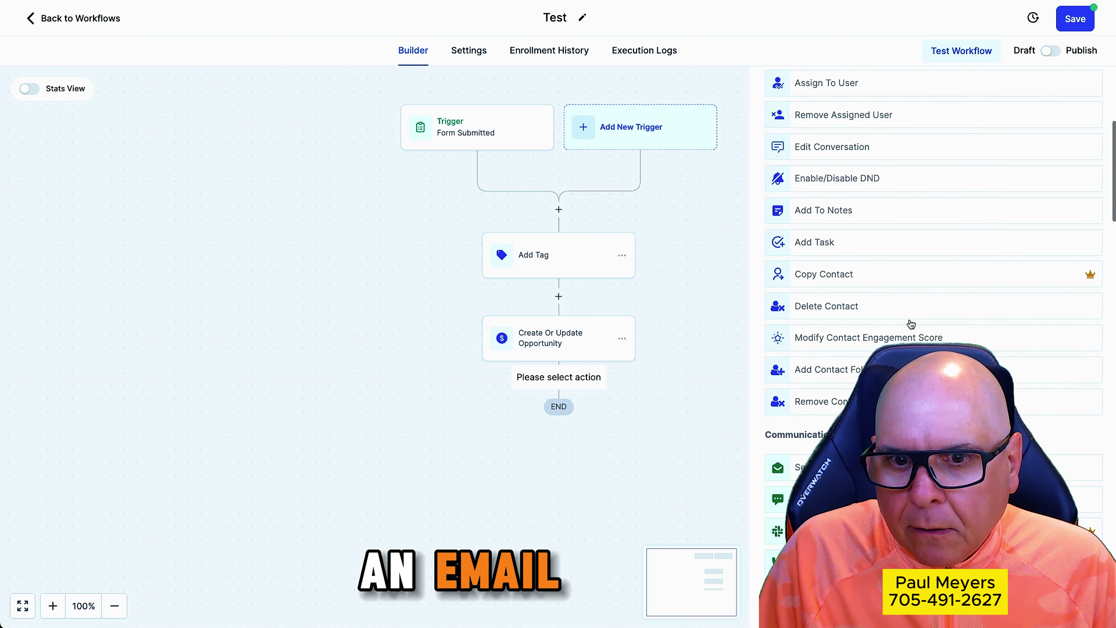
pyautogui.click(827, 347)
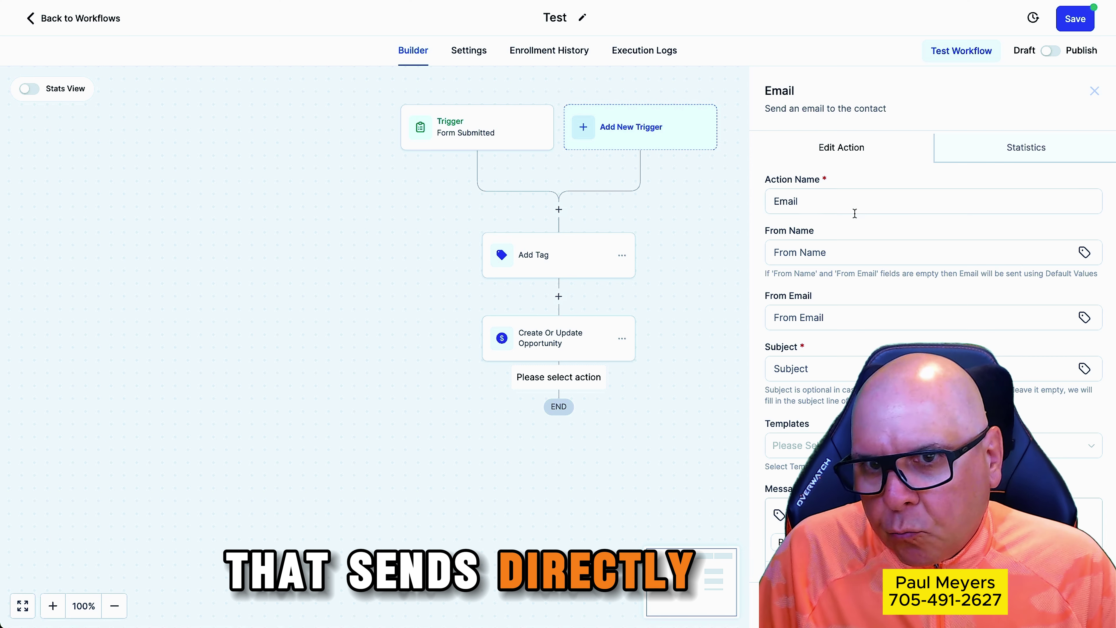
# Set the email's From Name to Human Touch CRM, the business sender address, and subject 'Thank you'
pyautogui.click(839, 254)
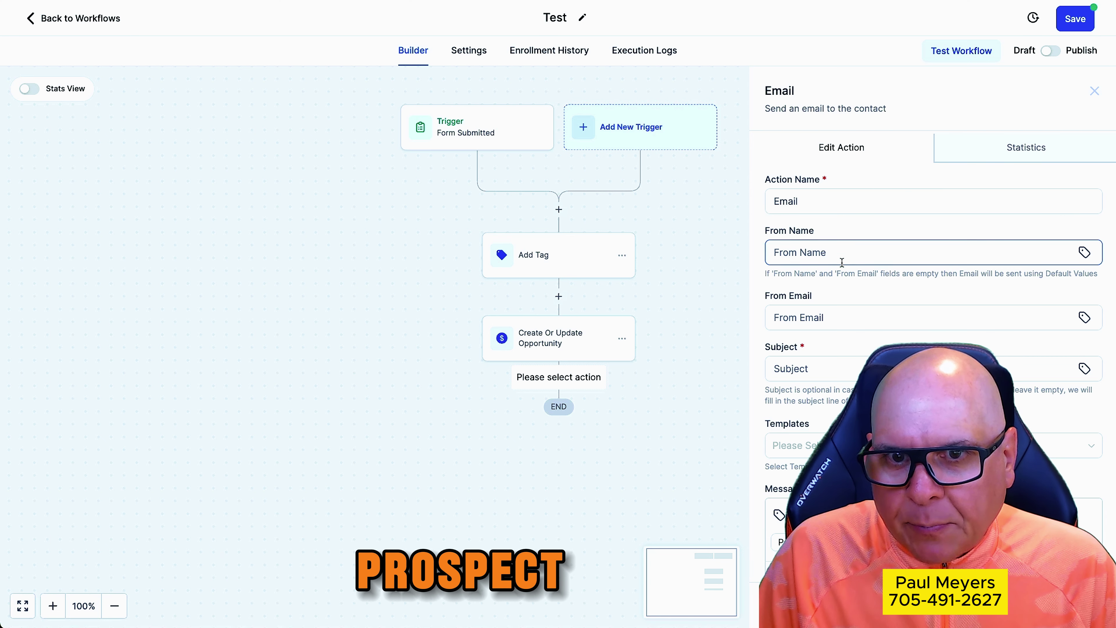
pyautogui.write('Clark')
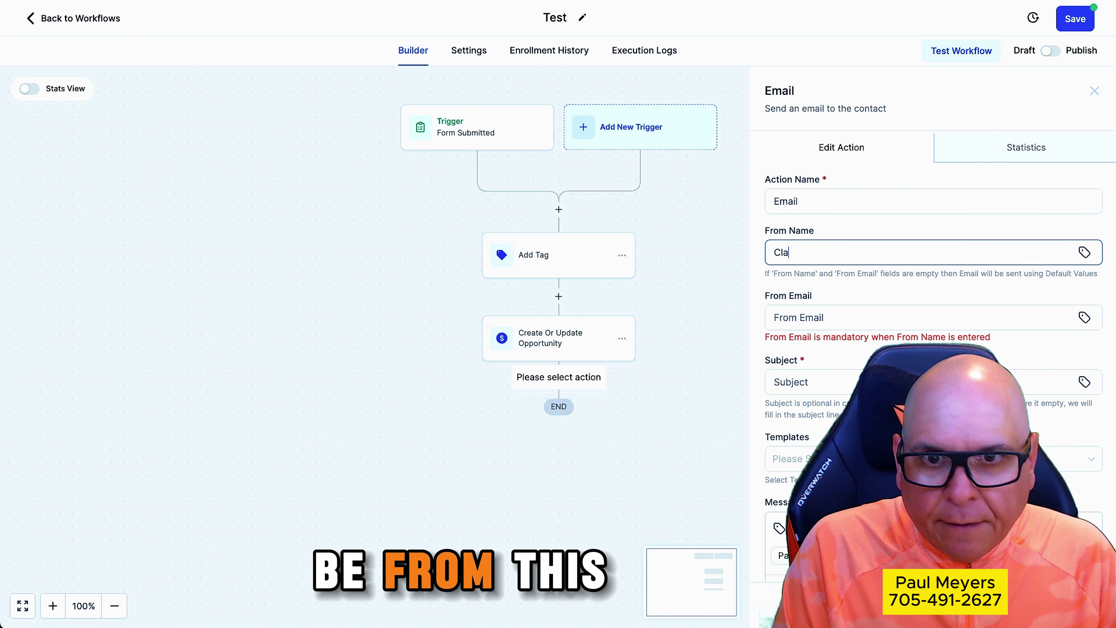
pyautogui.press('BackSpace')
pyautogui.press('BackSpace')
pyautogui.press('BackSpace')
pyautogui.press('BackSpace')
pyautogui.press('BackSpace')
pyautogui.write('Hu')
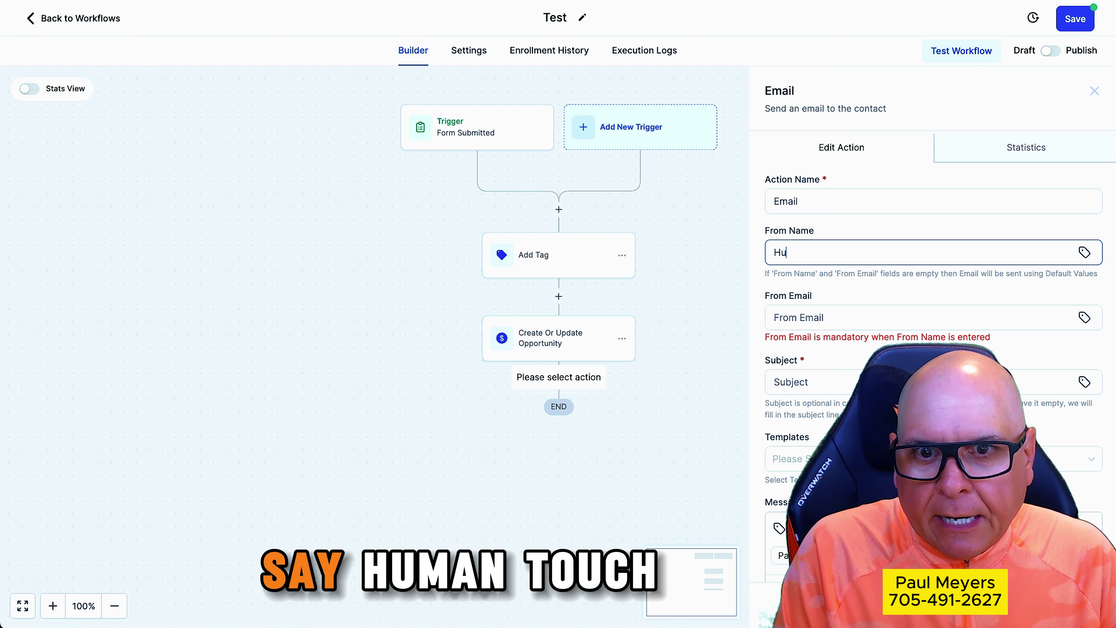
pyautogui.write('man Touch CRM')
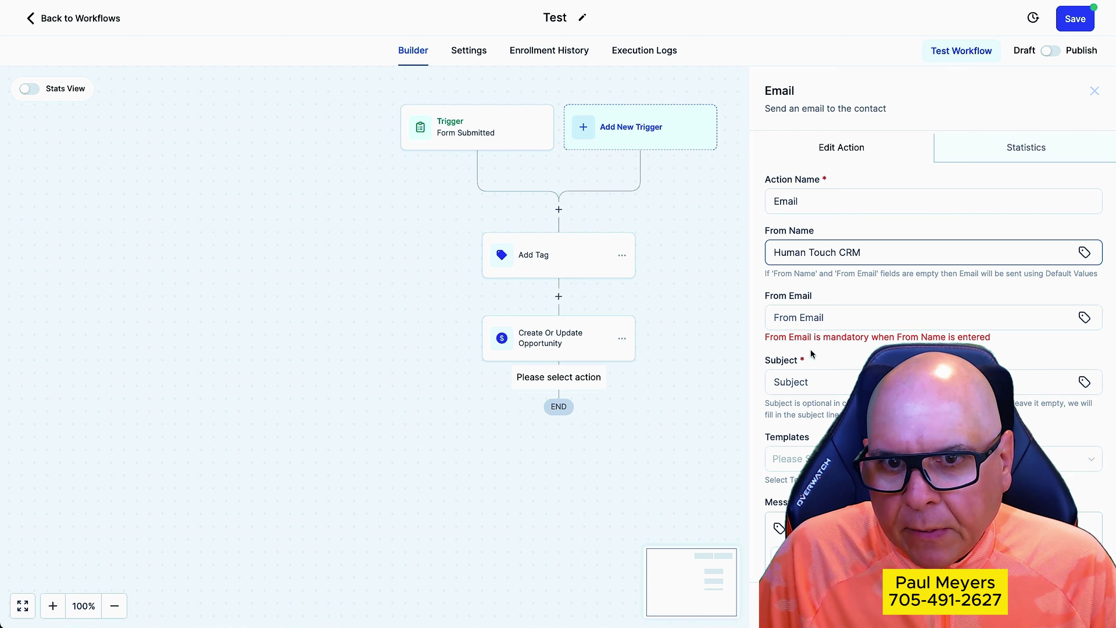
pyautogui.click(808, 317)
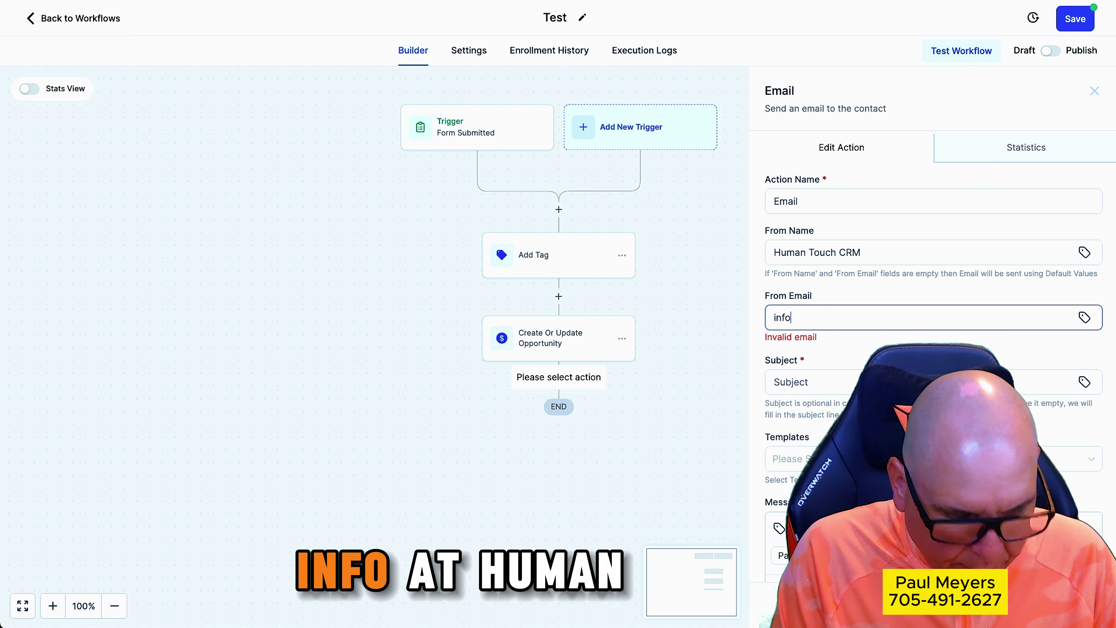
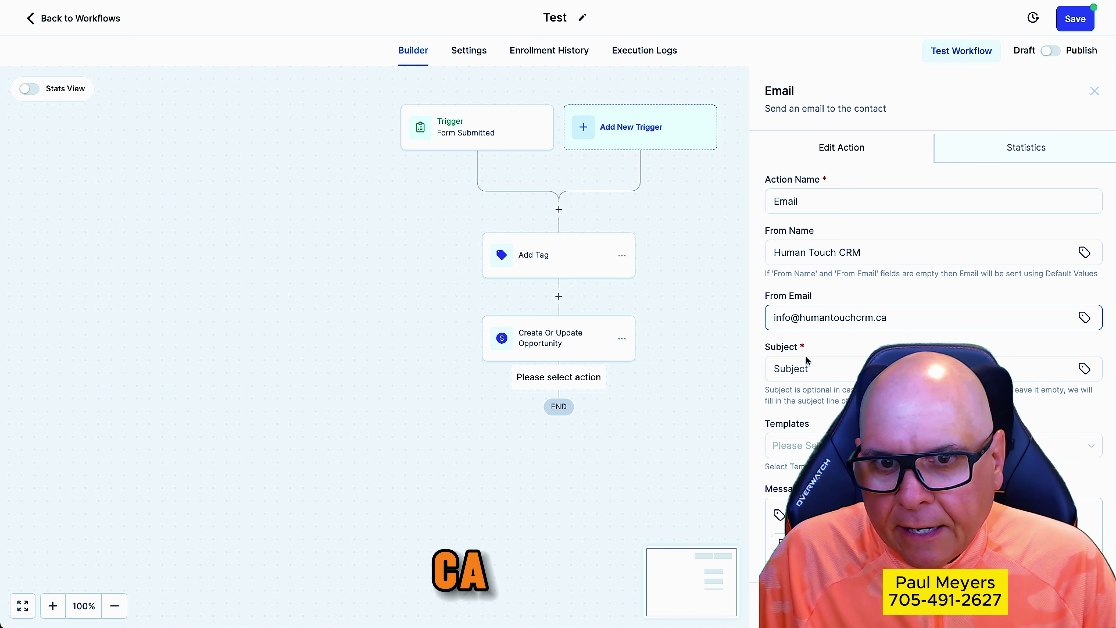
pyautogui.click(806, 361)
pyautogui.write('Thank')
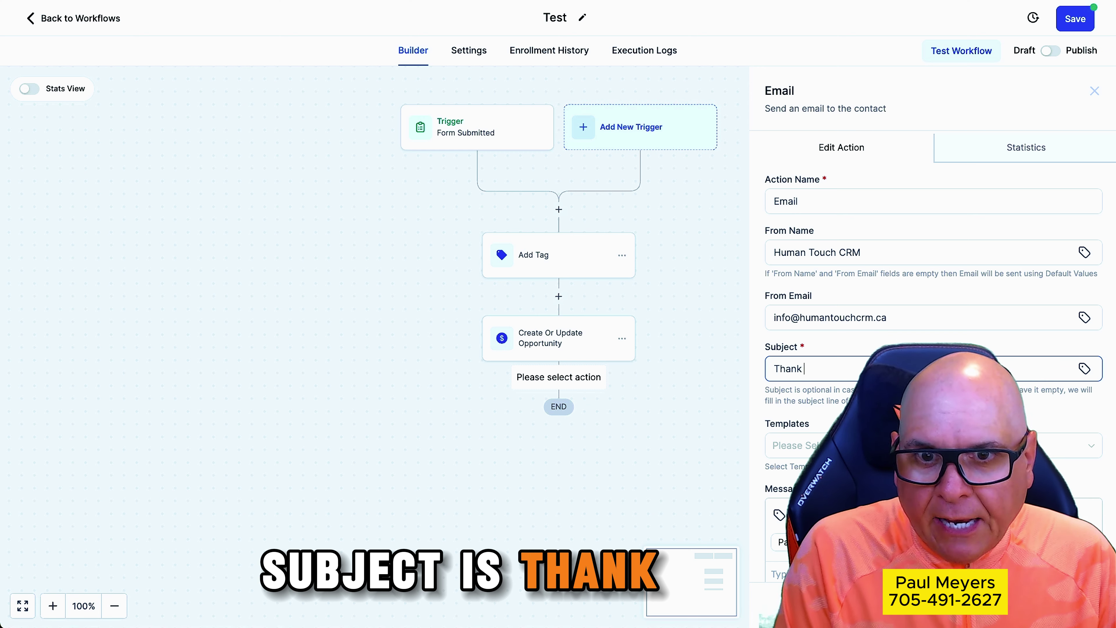
pyautogui.write(' you')
pyautogui.scroll(-5, 813, 345)
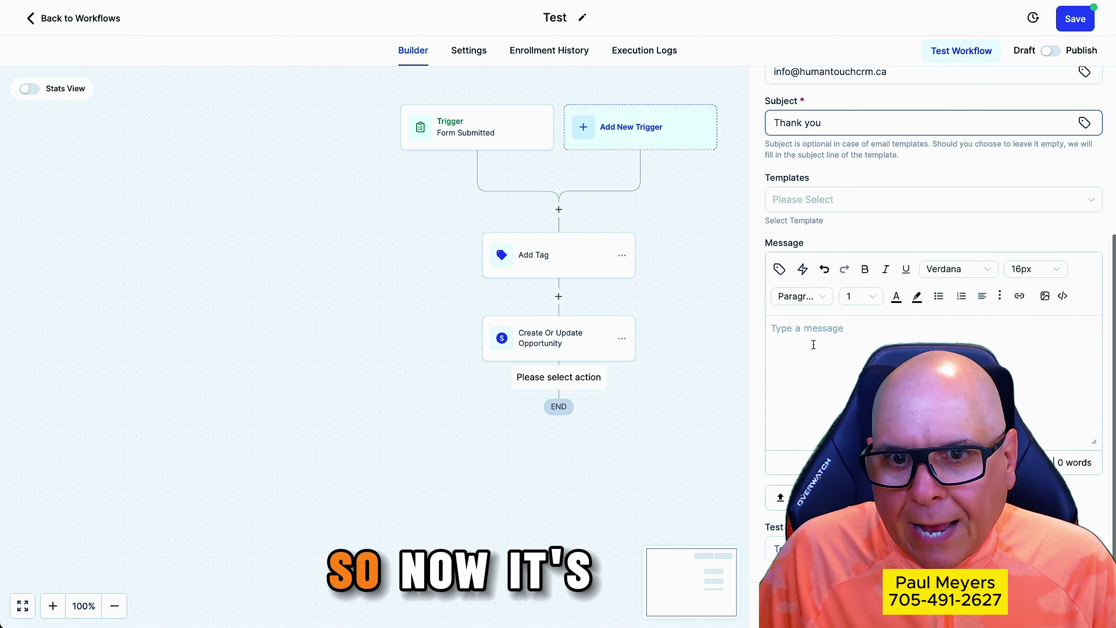
# Start the email body with 'Hey' followed by the contact's first-name custom value
pyautogui.click(813, 345)
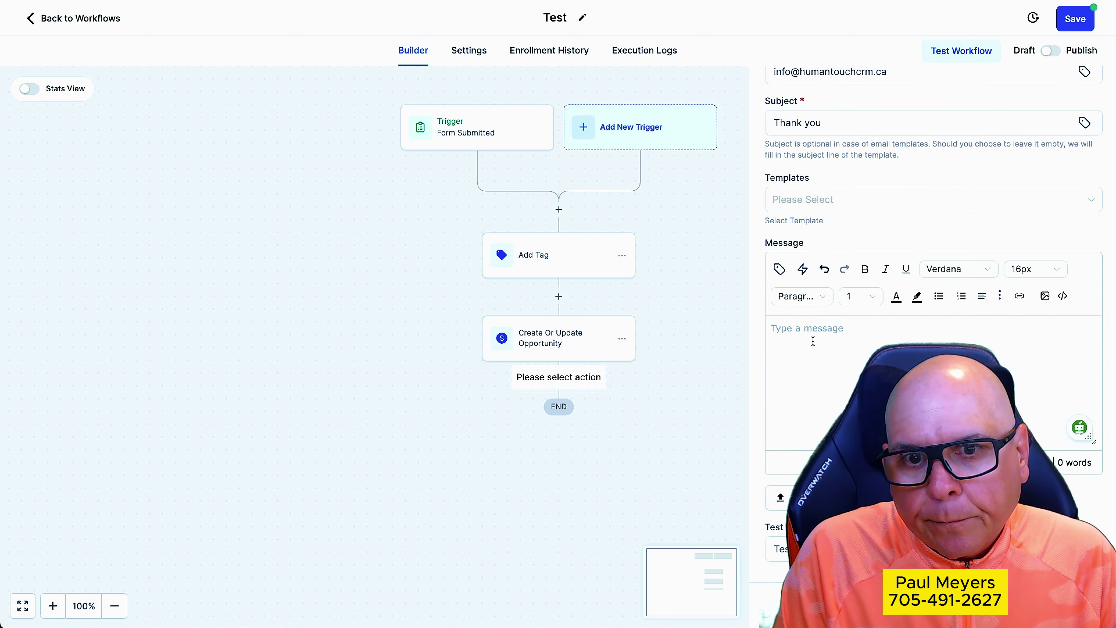
pyautogui.write('Hey')
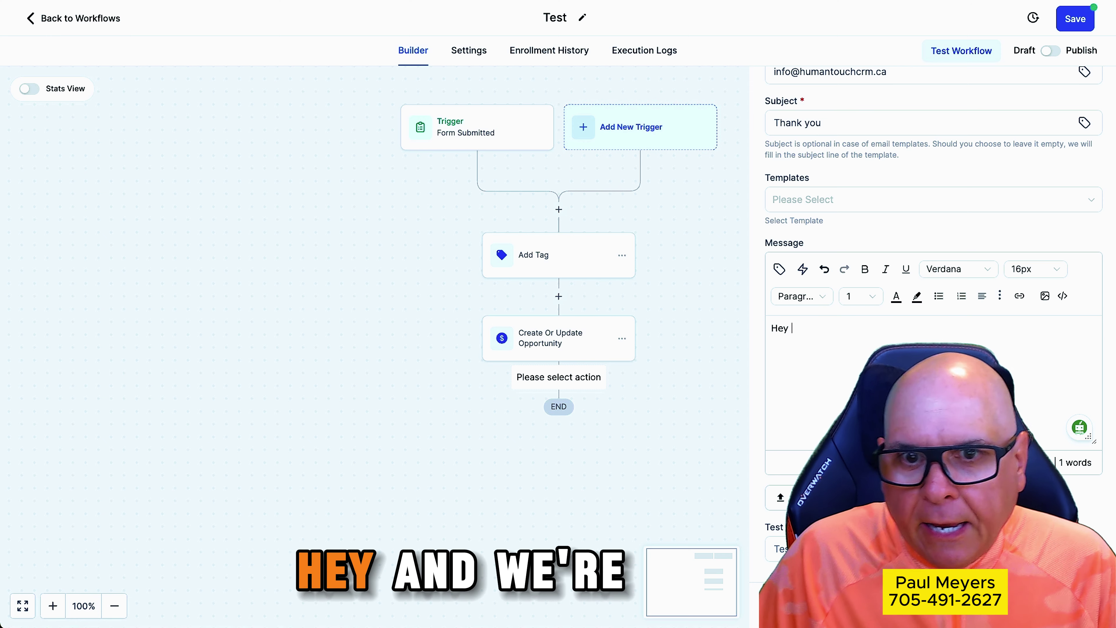
pyautogui.click(779, 269)
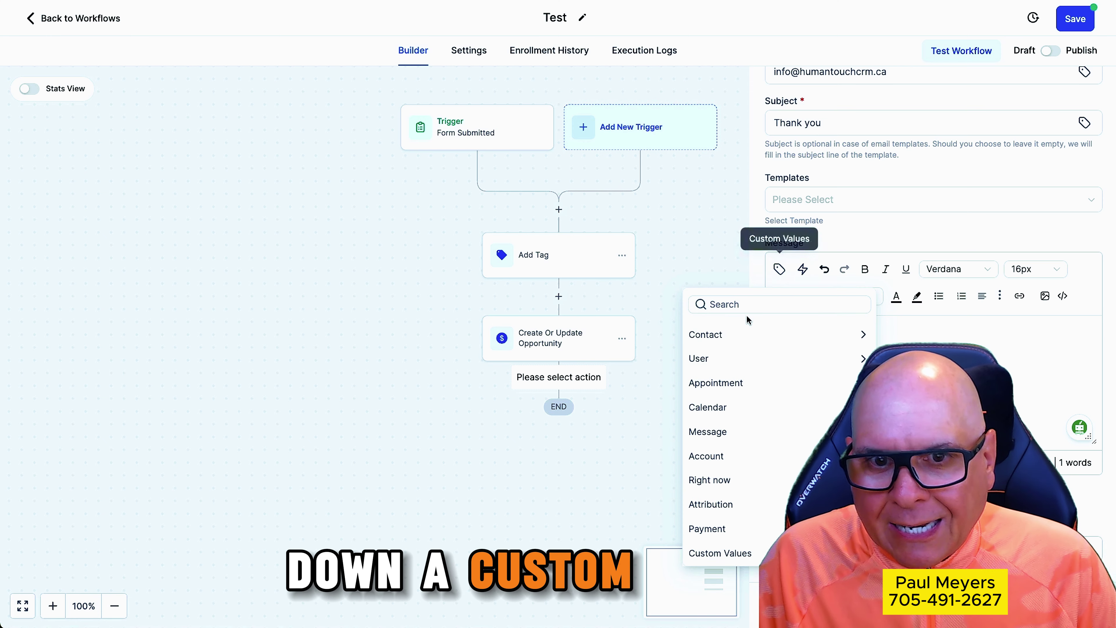
pyautogui.click(745, 335)
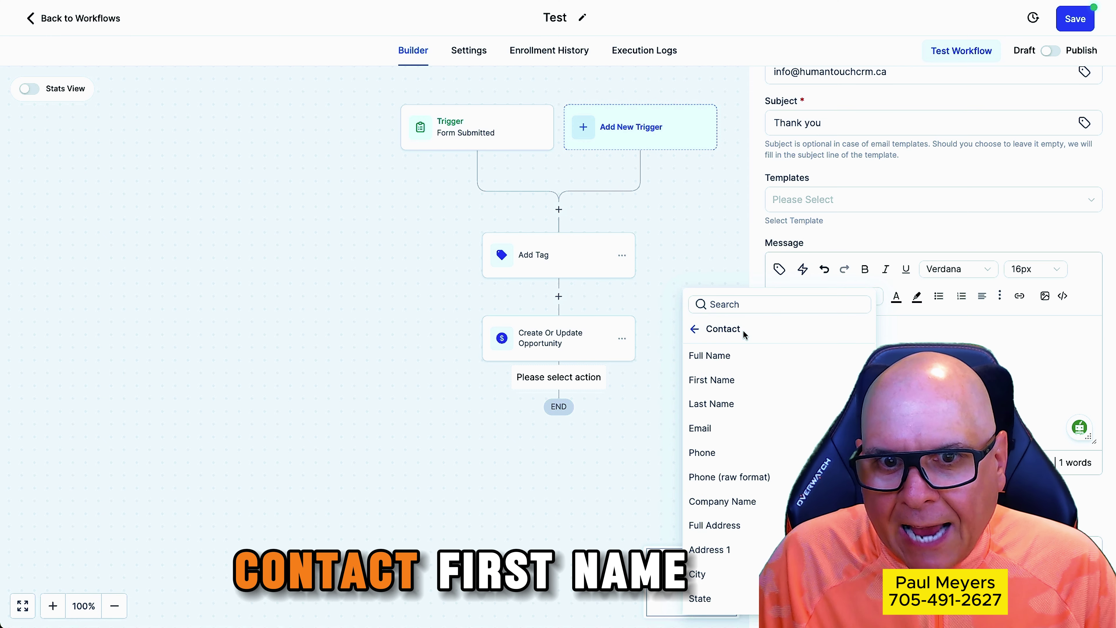
pyautogui.click(732, 377)
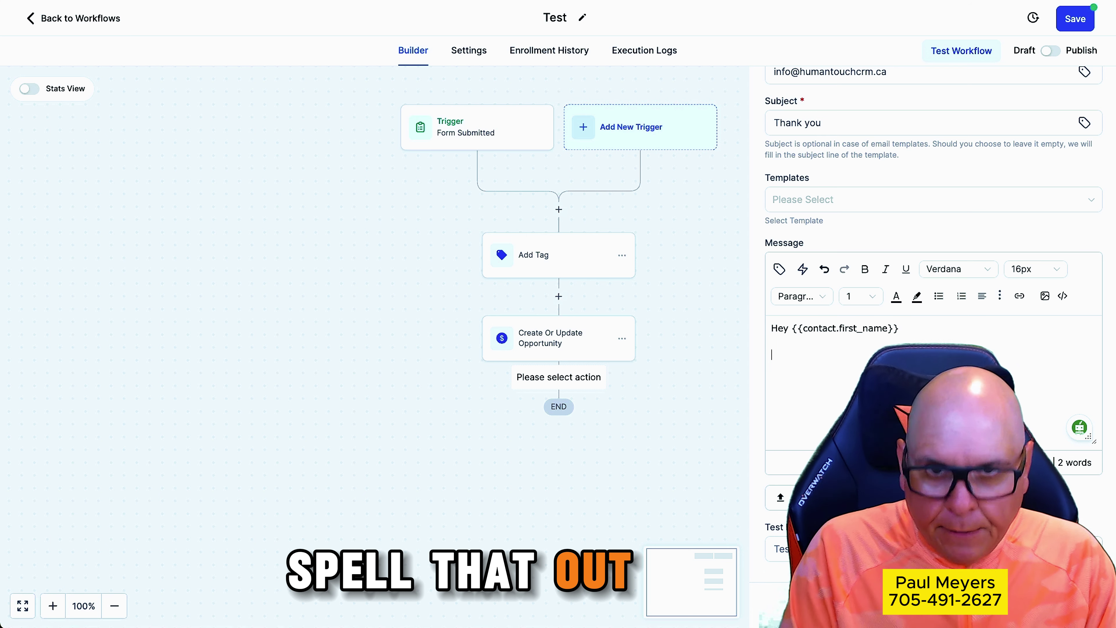
# Add the thank-you line promising a reply shortly, then a 'View Websites' line below the signature
pyautogui.write('Thank you ')
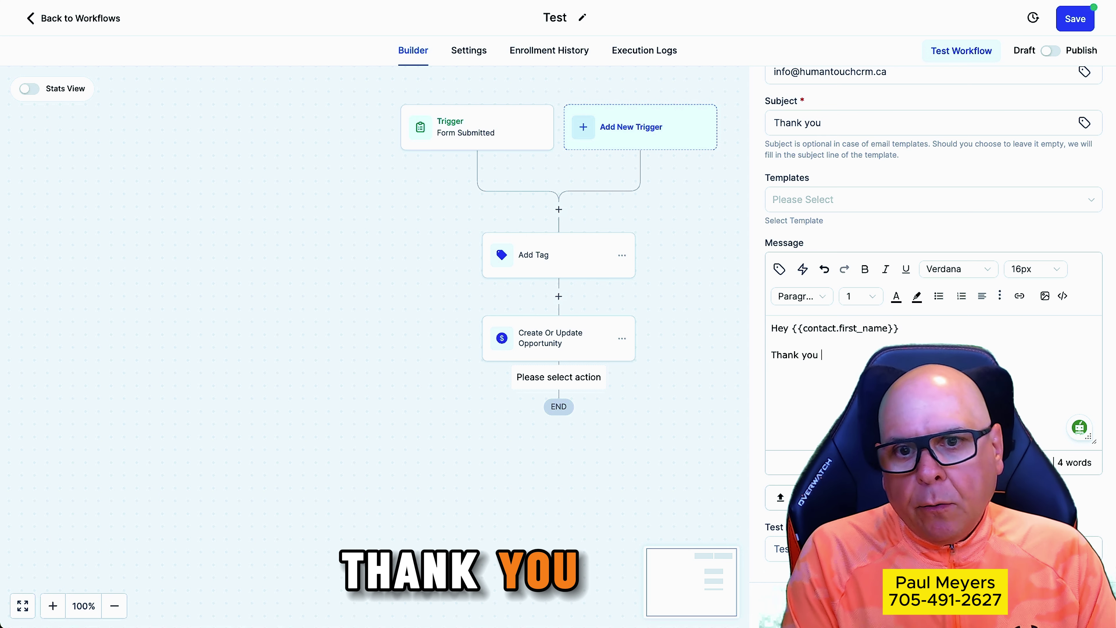
pyautogui.write('our team ha')
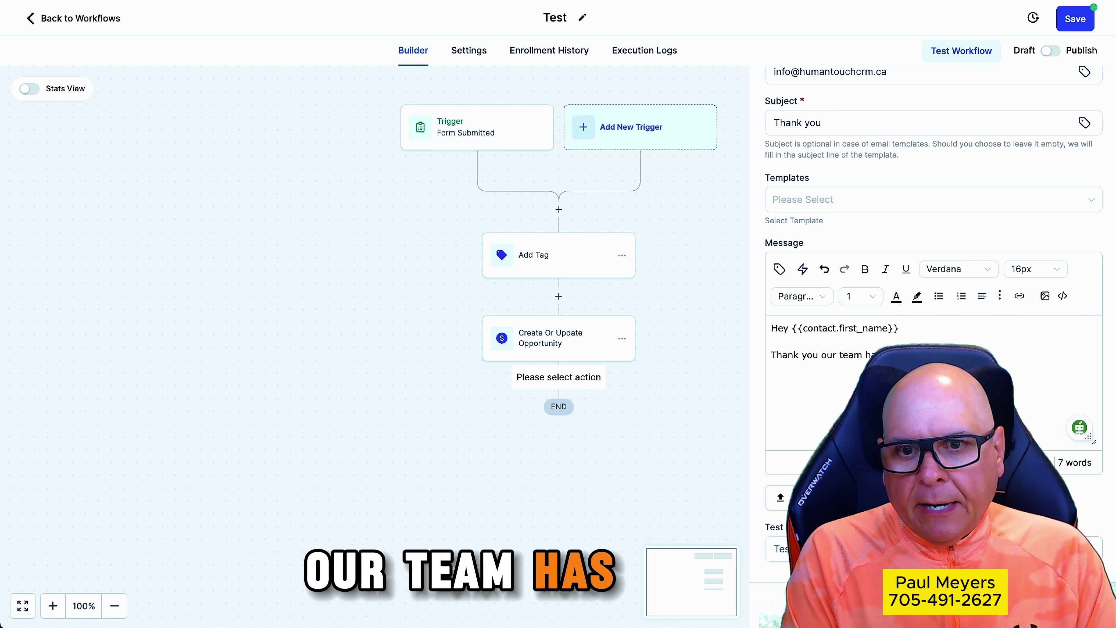
pyautogui.write('ur in')
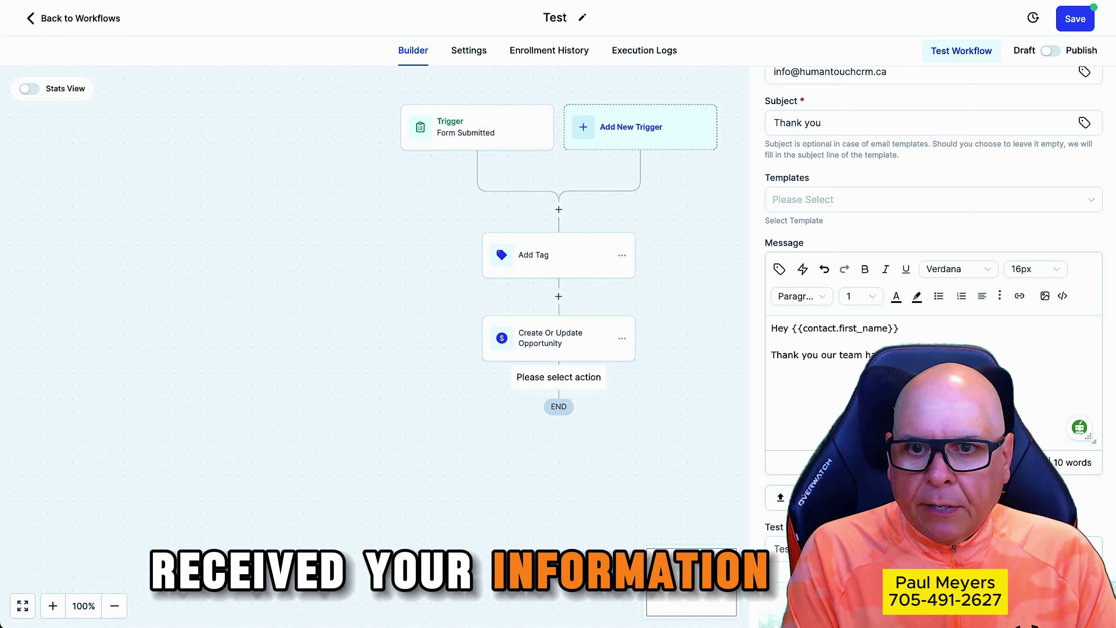
pyautogui.write('formation a')
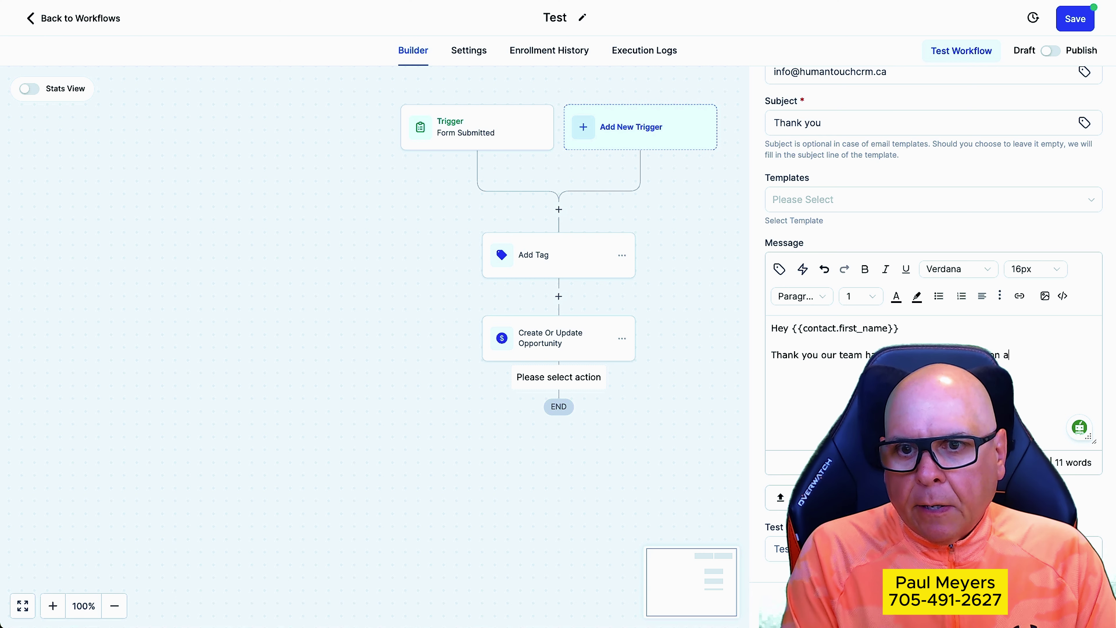
pyautogui.write('nd will reach out to ')
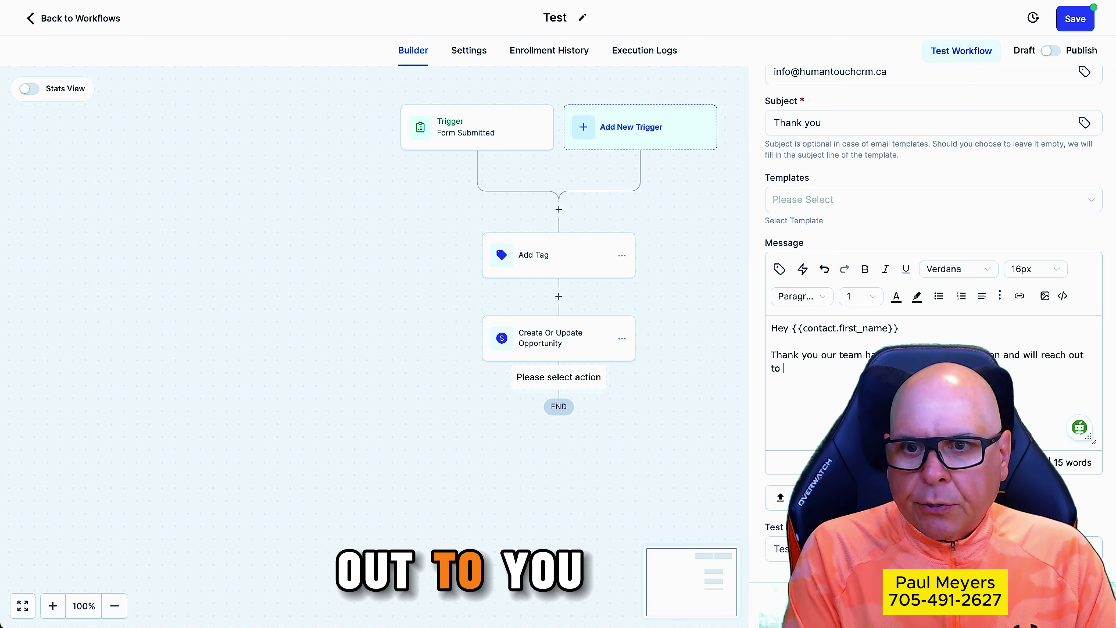
pyautogui.write('you shortly.')
pyautogui.press('Return')
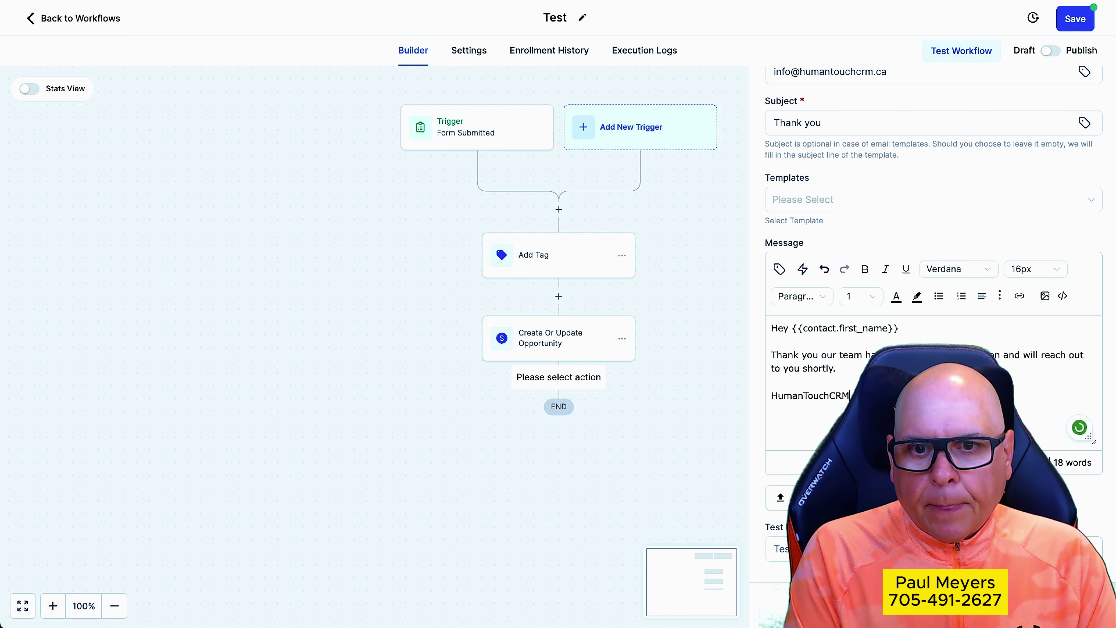
pyautogui.press('Return')
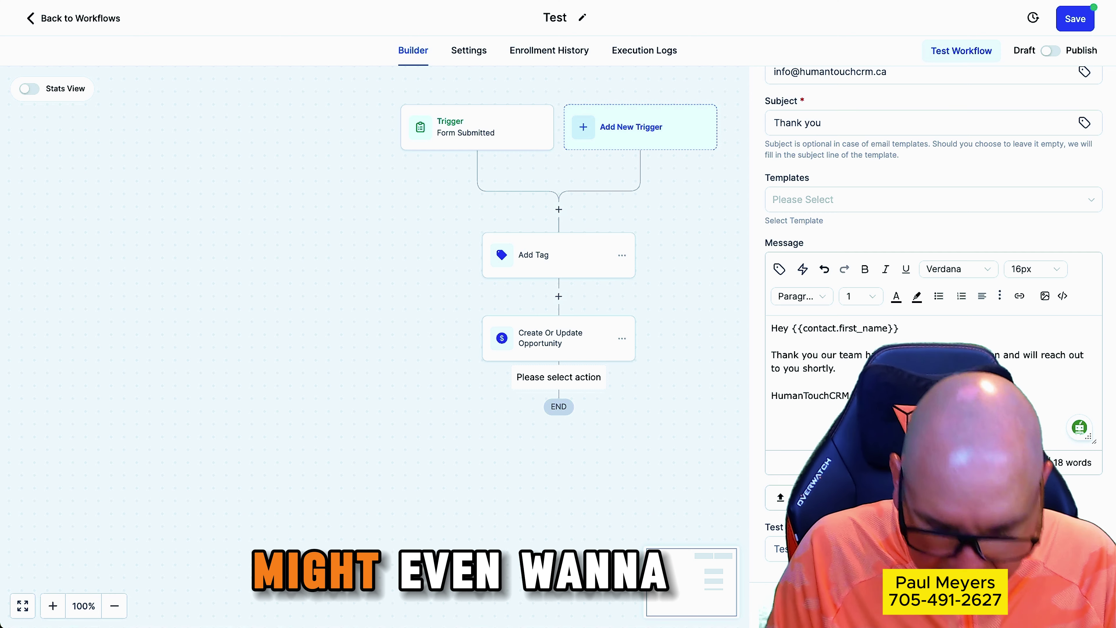
pyautogui.press('Return')
pyautogui.write('Vid')
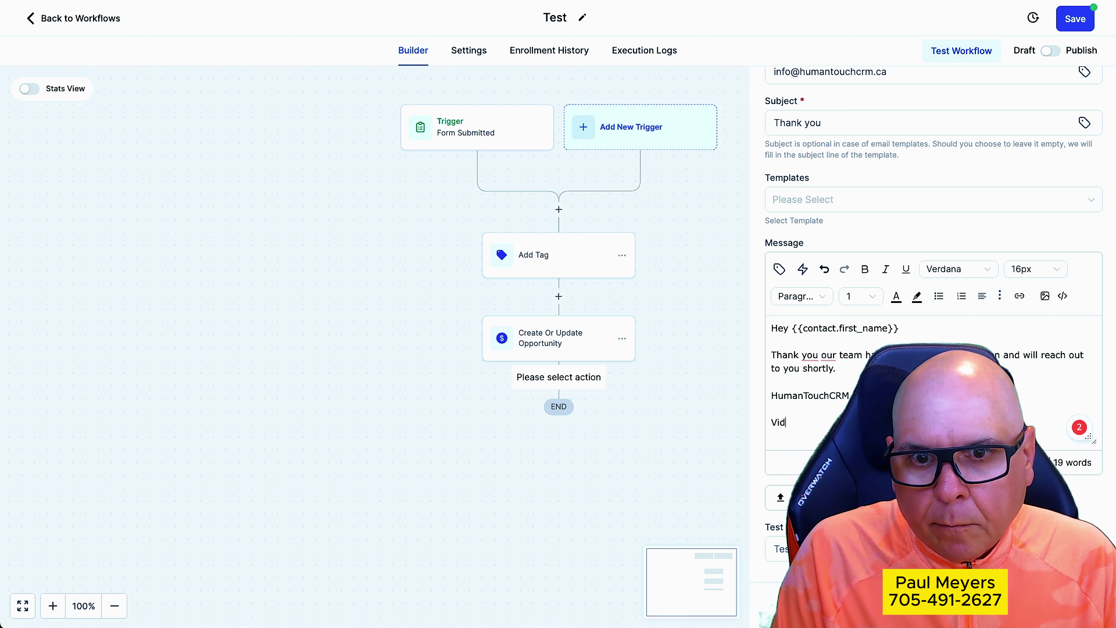
pyautogui.write('w Website')
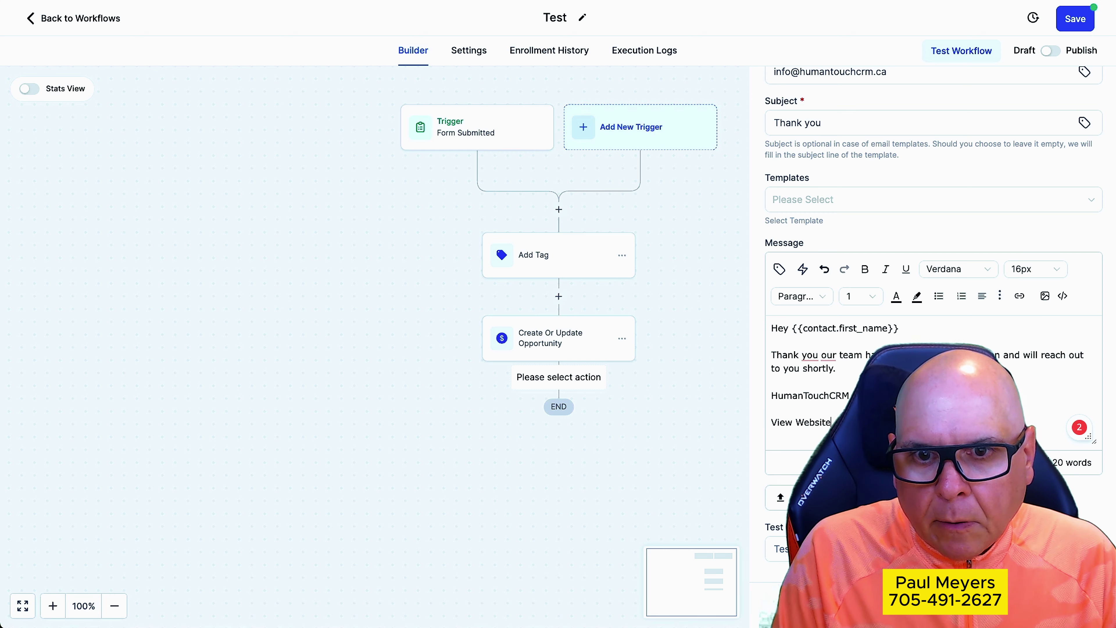
pyautogui.write('s')
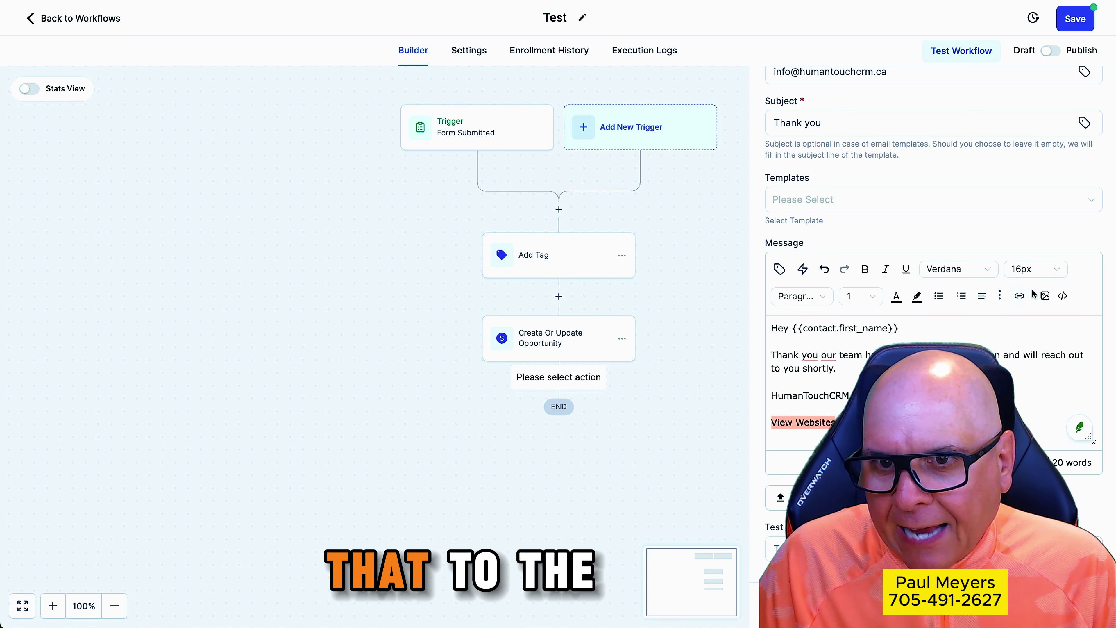
pyautogui.click(1019, 295)
pyautogui.click(468, 262)
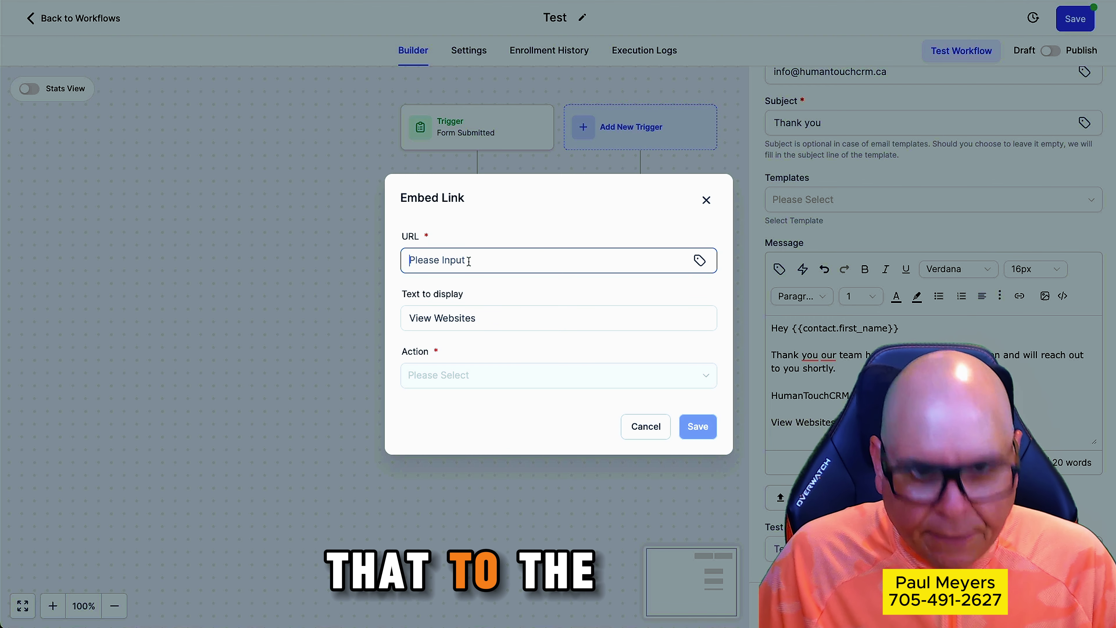
pyautogui.write('https://humantouchcrm.ca')
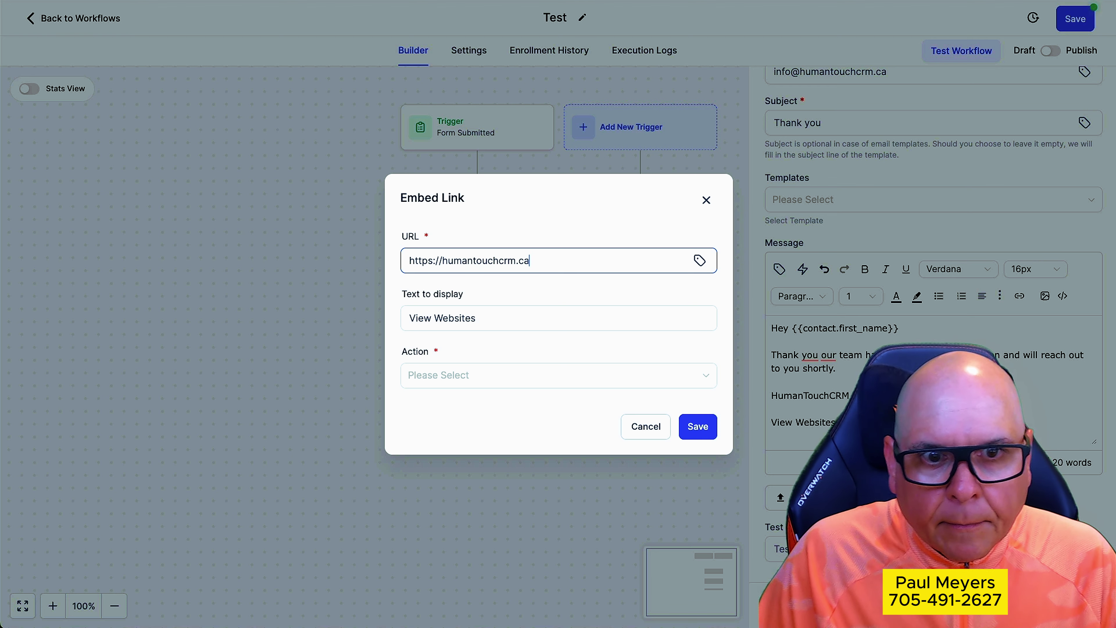
pyautogui.click(444, 373)
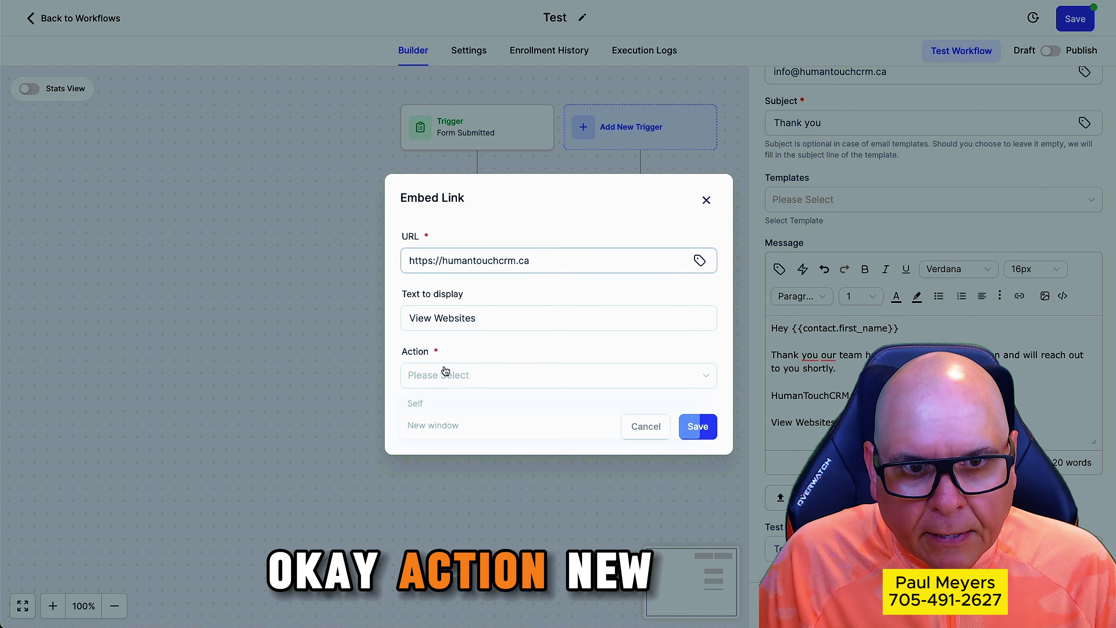
pyautogui.click(438, 427)
pyautogui.click(695, 424)
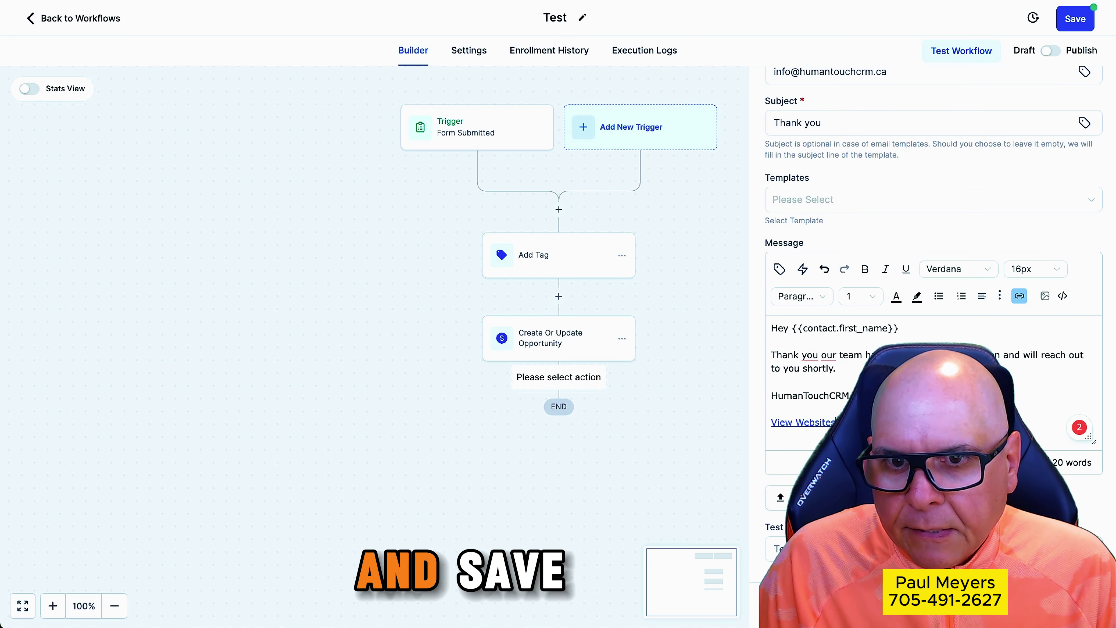
pyautogui.click(1068, 604)
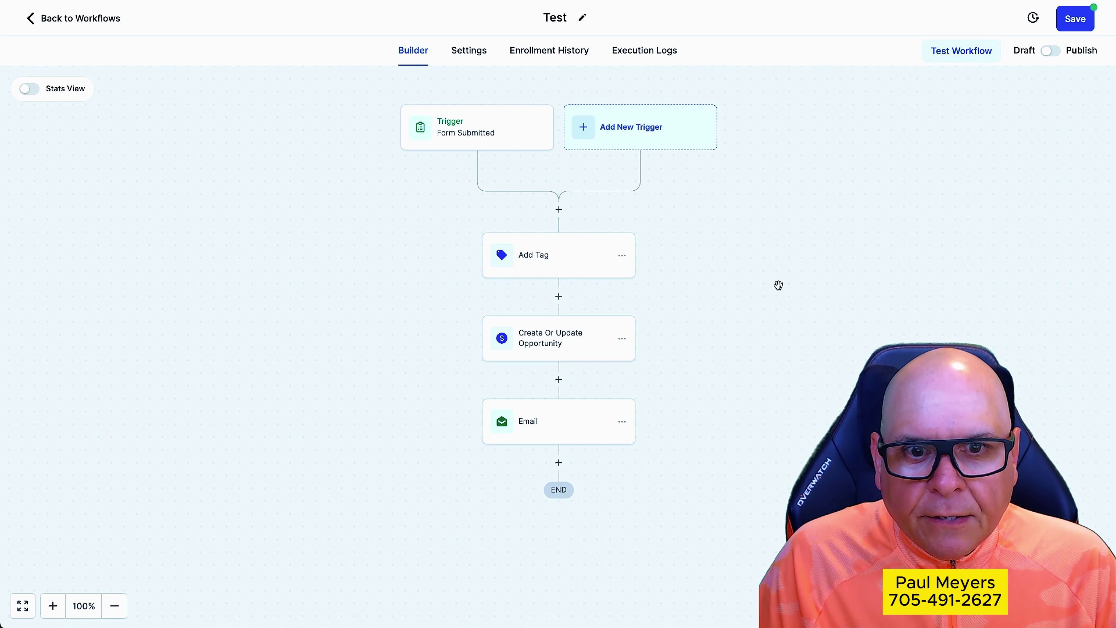
# Add a 1-minute Wait step after the email and save it
pyautogui.scroll(-1, 778, 284)
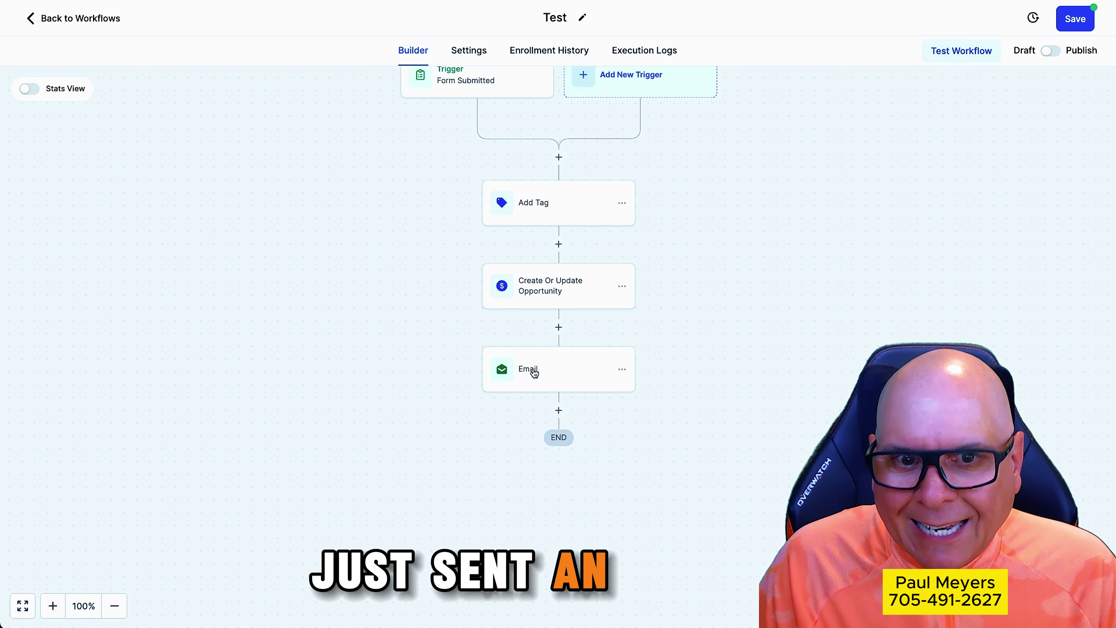
pyautogui.click(559, 410)
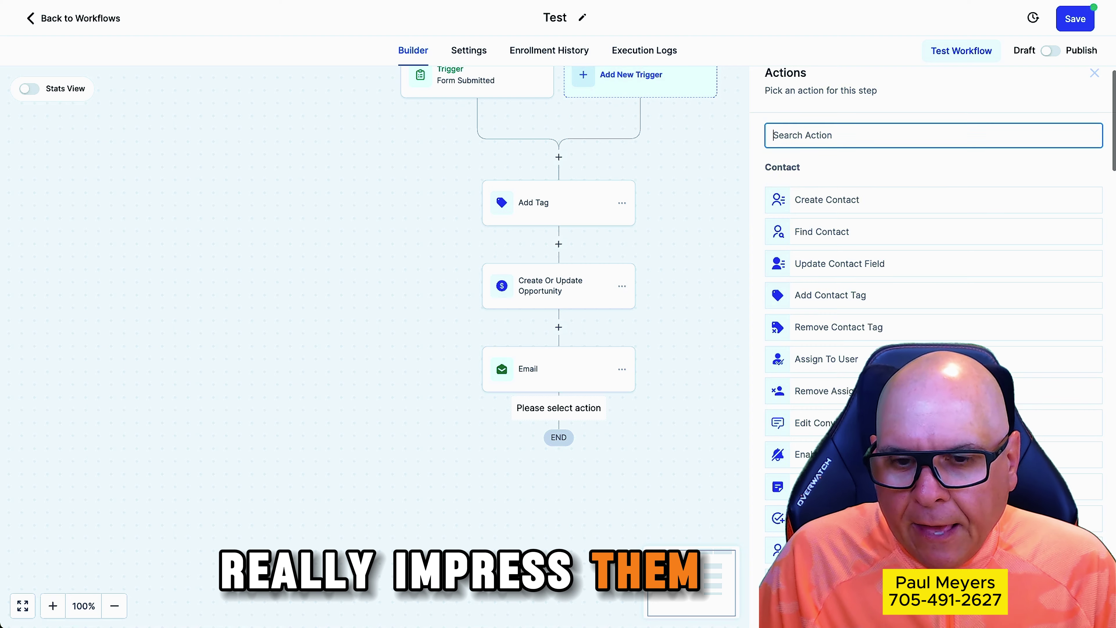
pyautogui.scroll(-15, 836, 125)
pyautogui.click(833, 115)
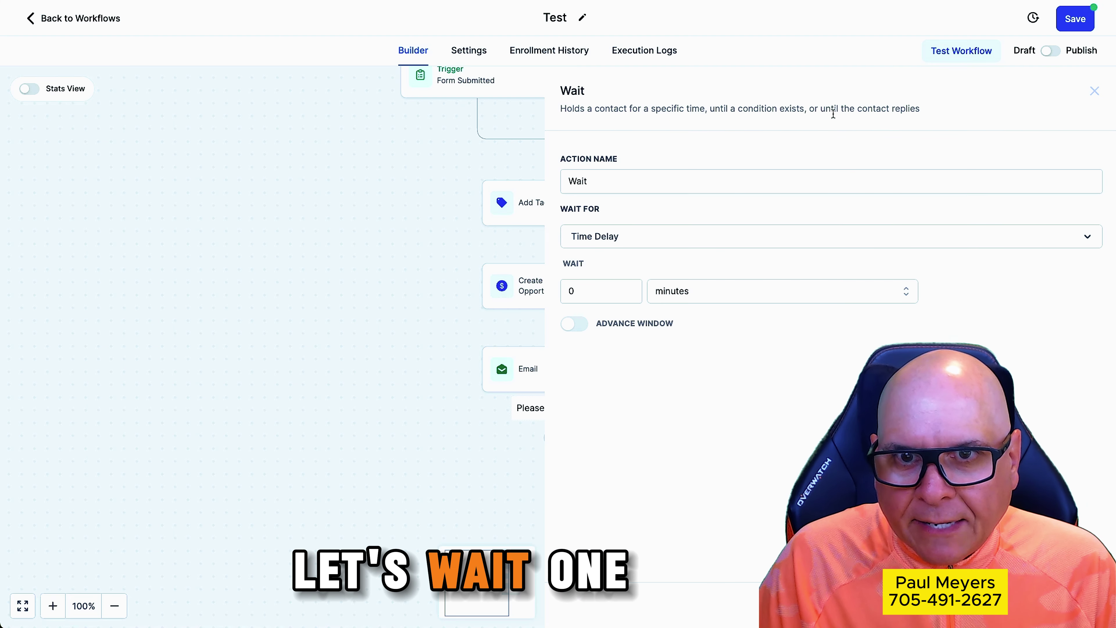
pyautogui.click(628, 288)
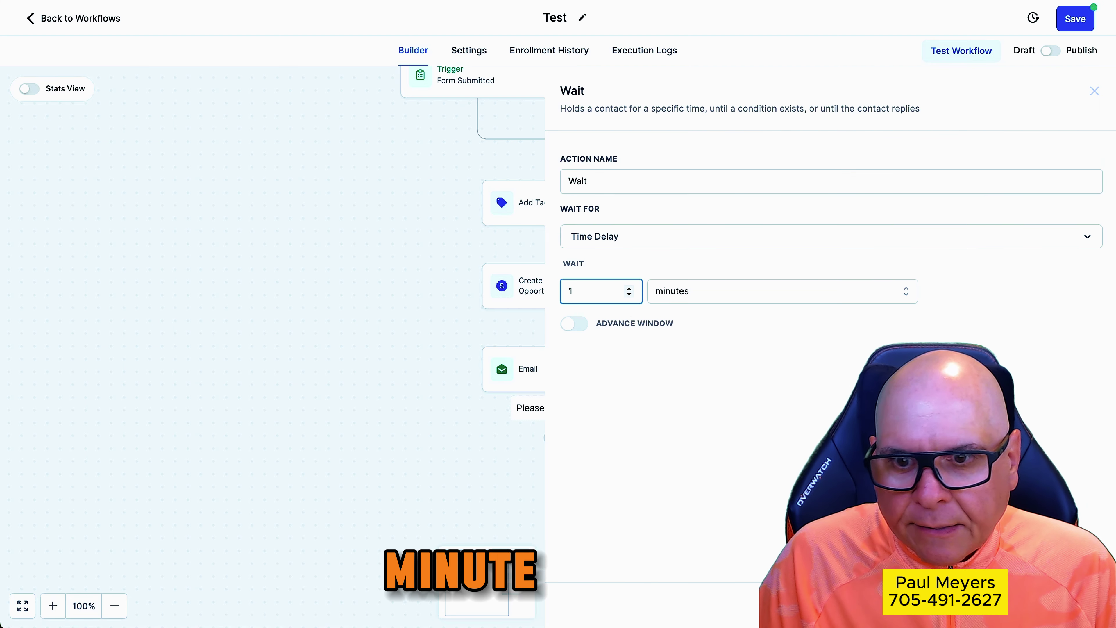
pyautogui.click(1069, 605)
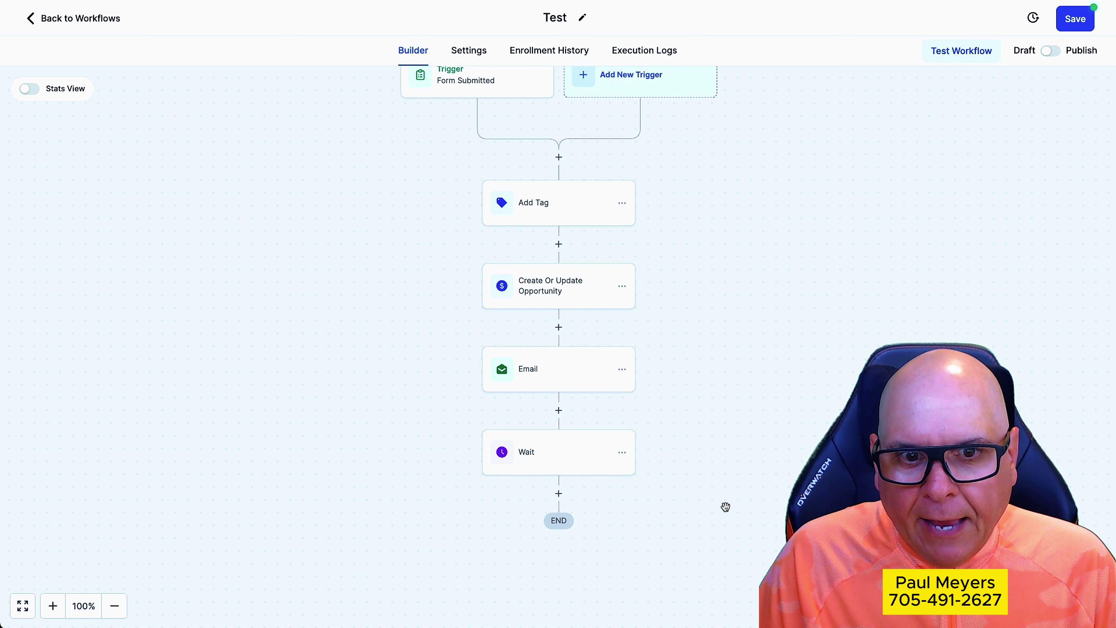
# Add a Send SMS step after the Wait, starting 'Hey' with the contact's first name
pyautogui.click(559, 493)
pyautogui.scroll(-10, 770, 365)
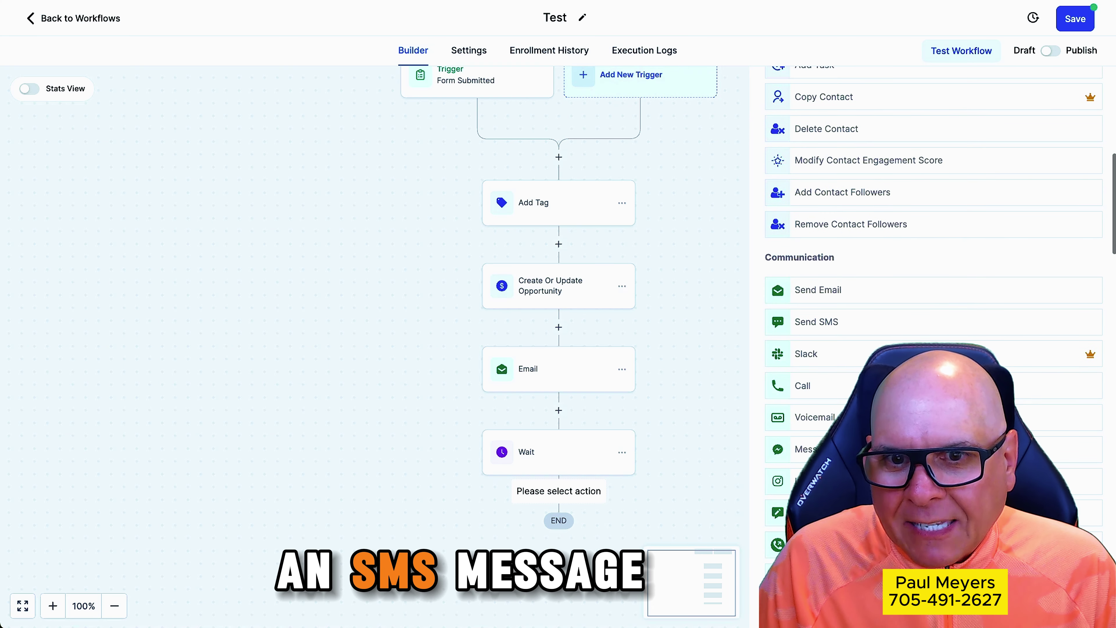
pyautogui.click(853, 325)
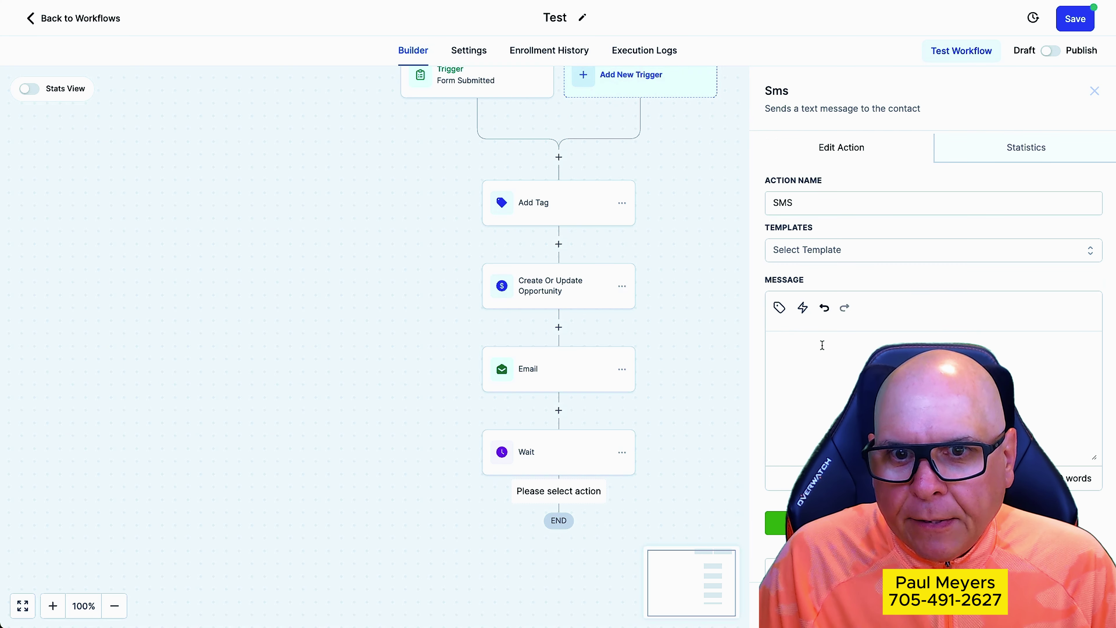
pyautogui.write('Hey')
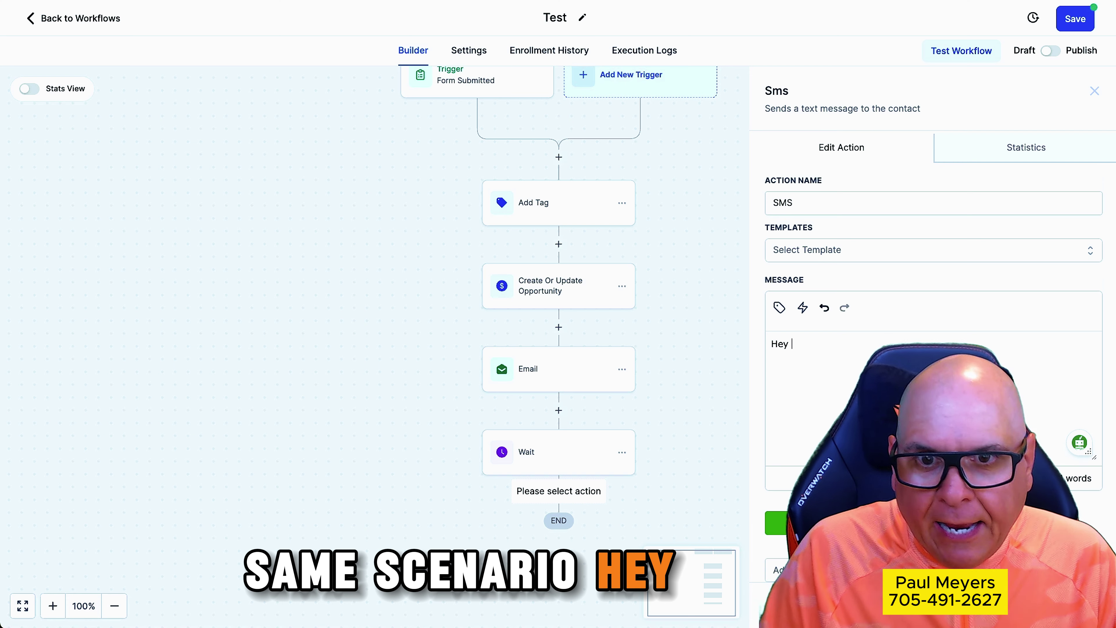
pyautogui.click(779, 308)
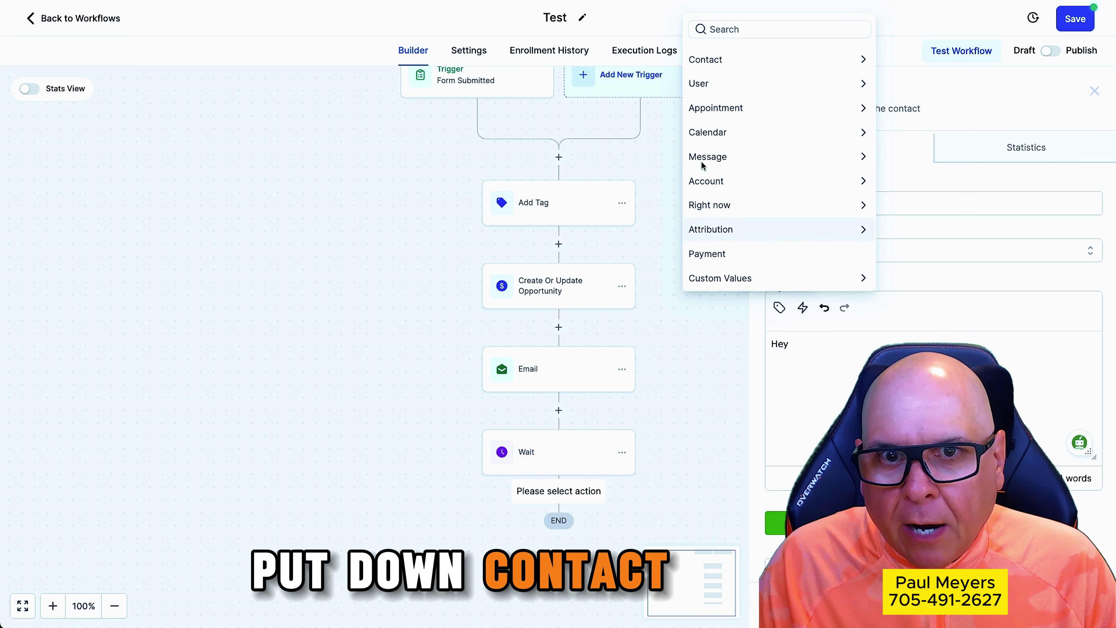
pyautogui.click(721, 60)
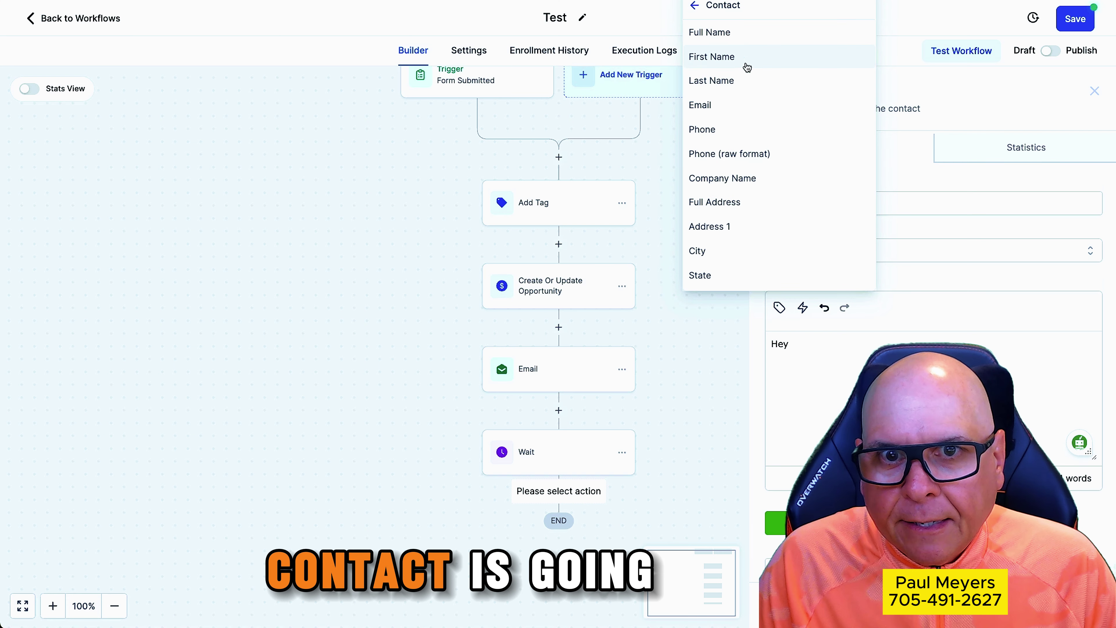
pyautogui.click(729, 56)
# Add the line 'Thank you, our team and will reach out to you shortly.' and save the SMS
pyautogui.press('Return')
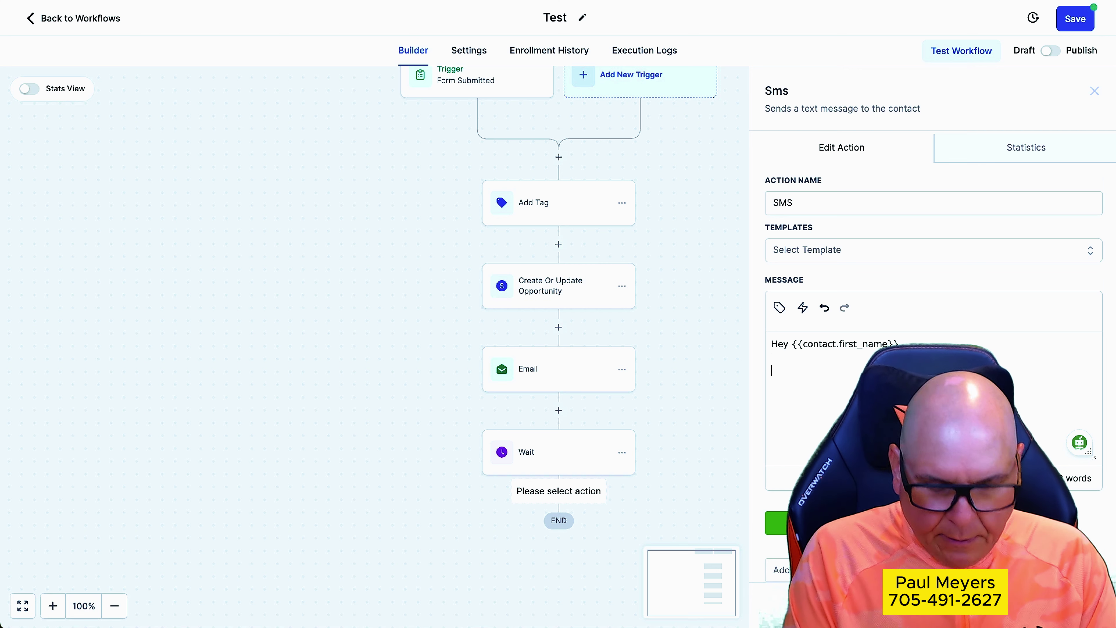
pyautogui.write('Thank you, our team')
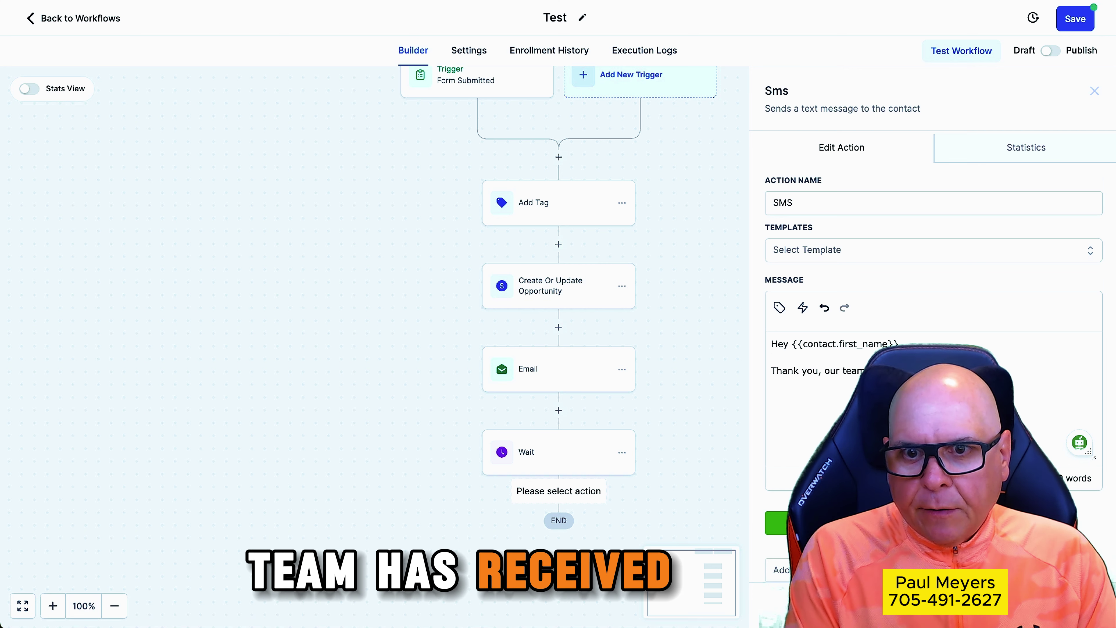
pyautogui.write(' and wi')
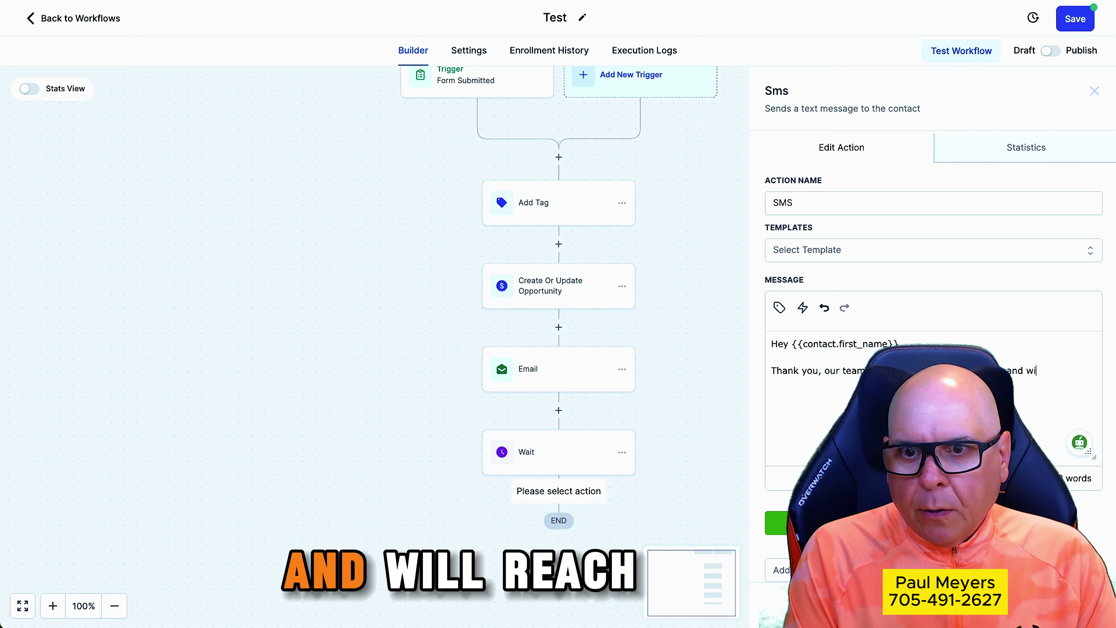
pyautogui.write('ll reach out to y')
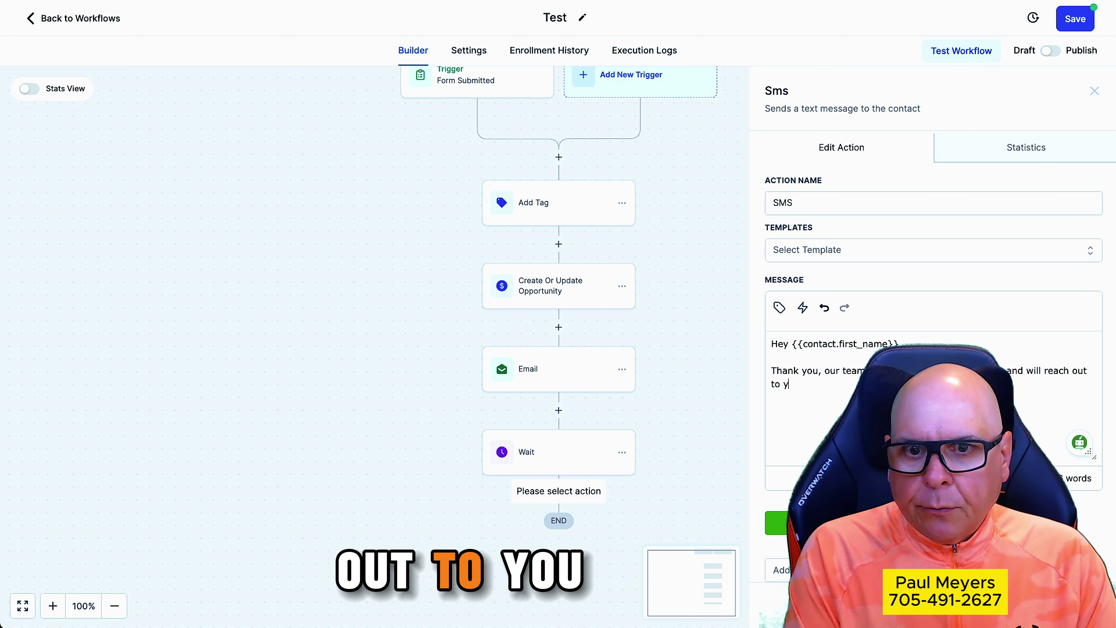
pyautogui.write('ou shortly.')
pyautogui.press('Return')
pyautogui.press('Return')
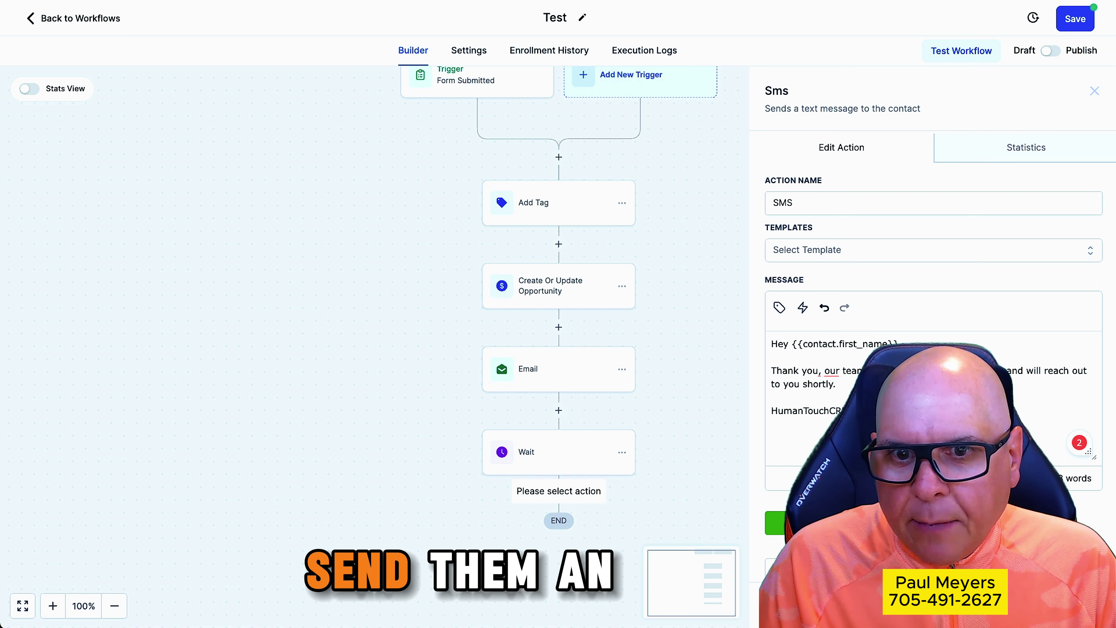
pyautogui.click(1069, 604)
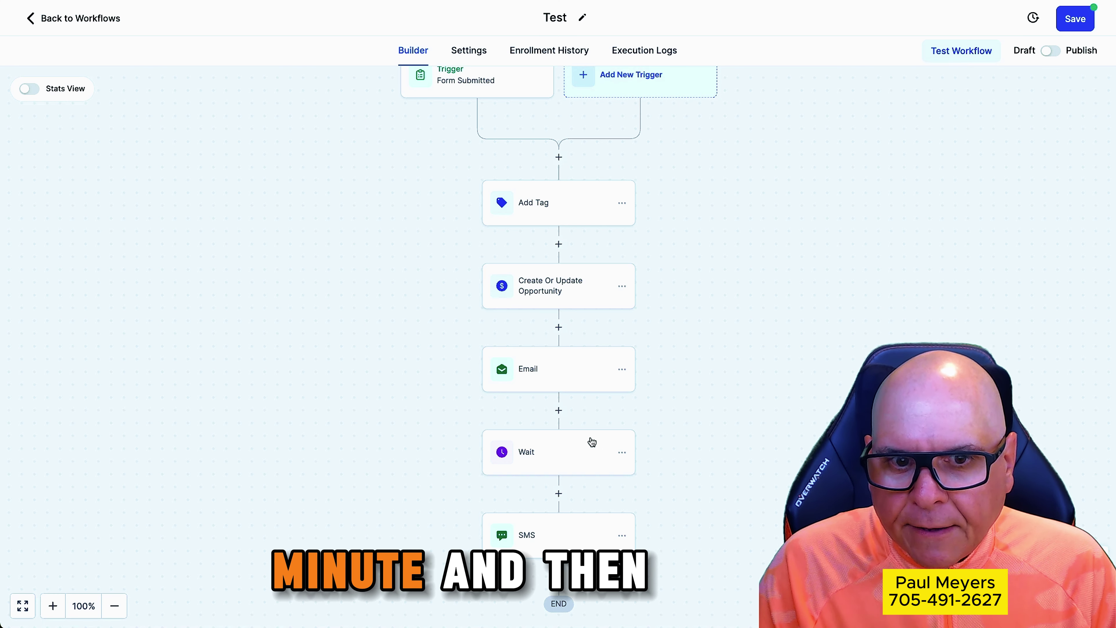
# Rename the Email step to 'Email to Prospect'
pyautogui.scroll(-3, 730, 508)
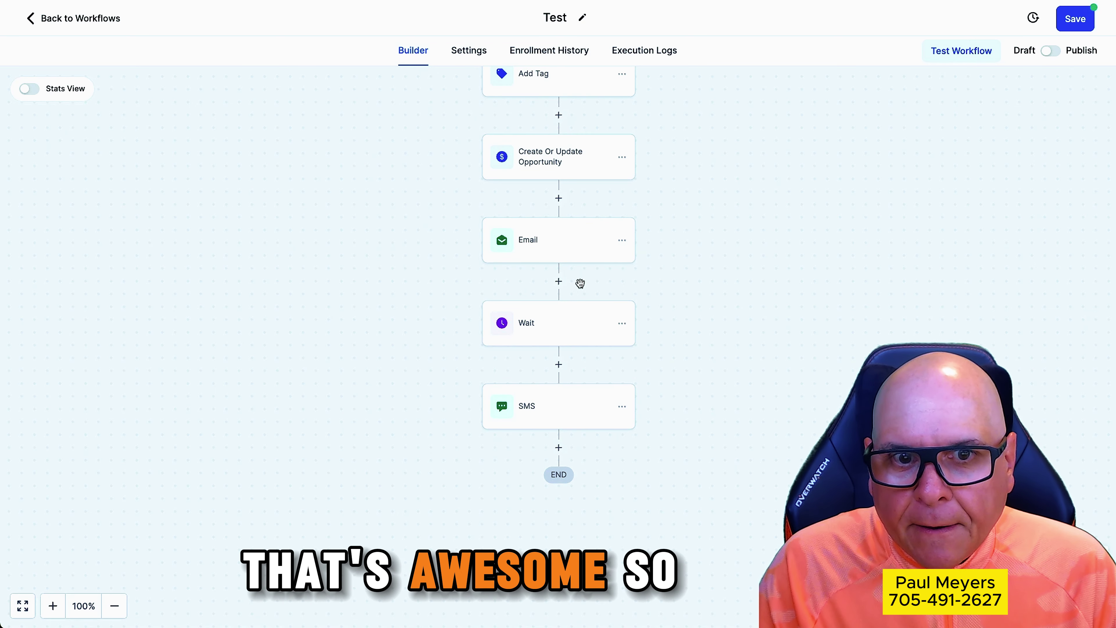
pyautogui.click(589, 241)
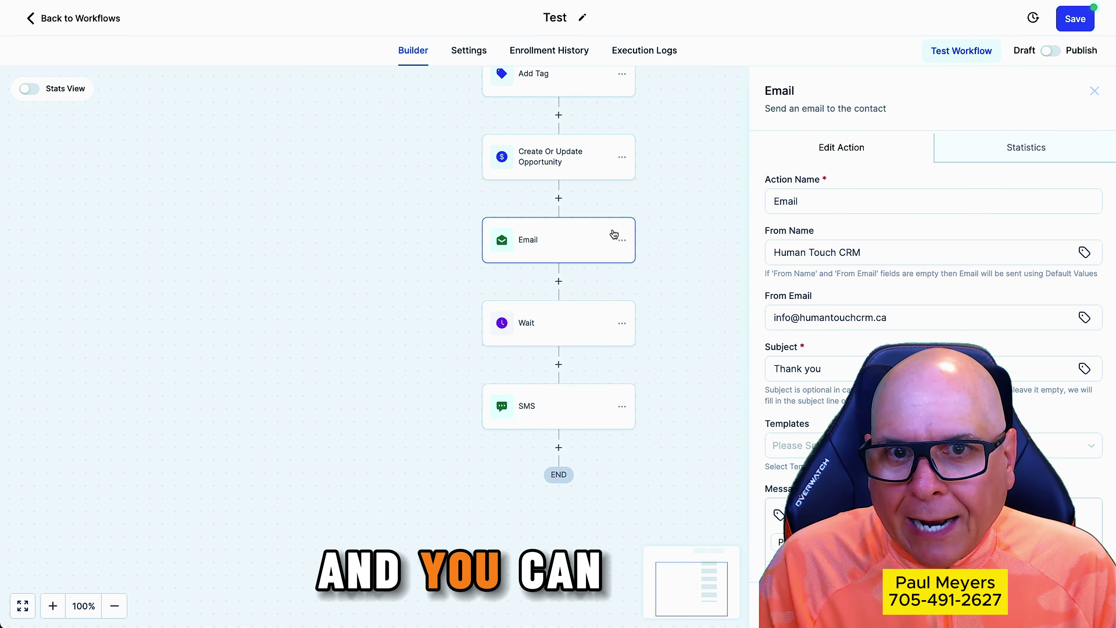
pyautogui.click(836, 197)
pyautogui.write('to Prospect')
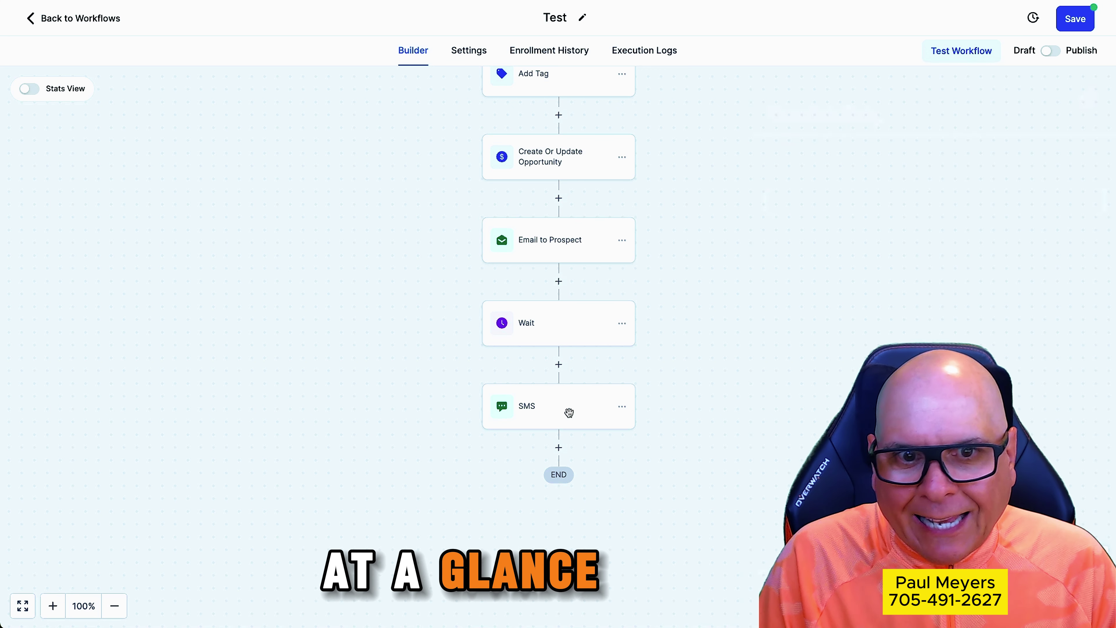
# Rename the SMS step to 'SMS to Prospect' and save it
pyautogui.click(568, 413)
pyautogui.click(845, 198)
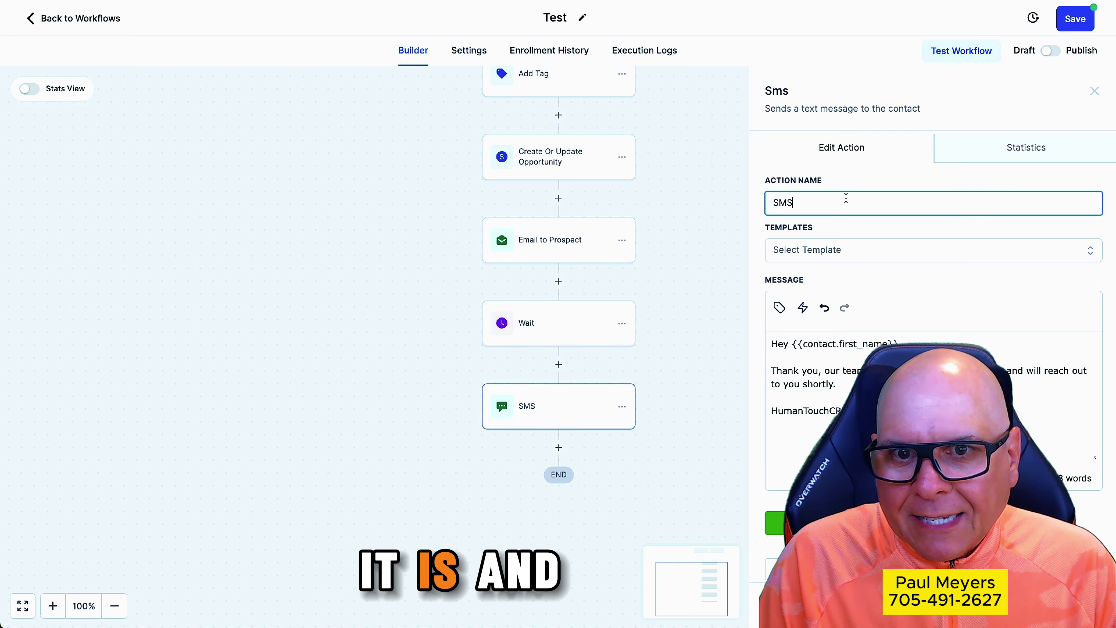
pyautogui.write('to Prospect')
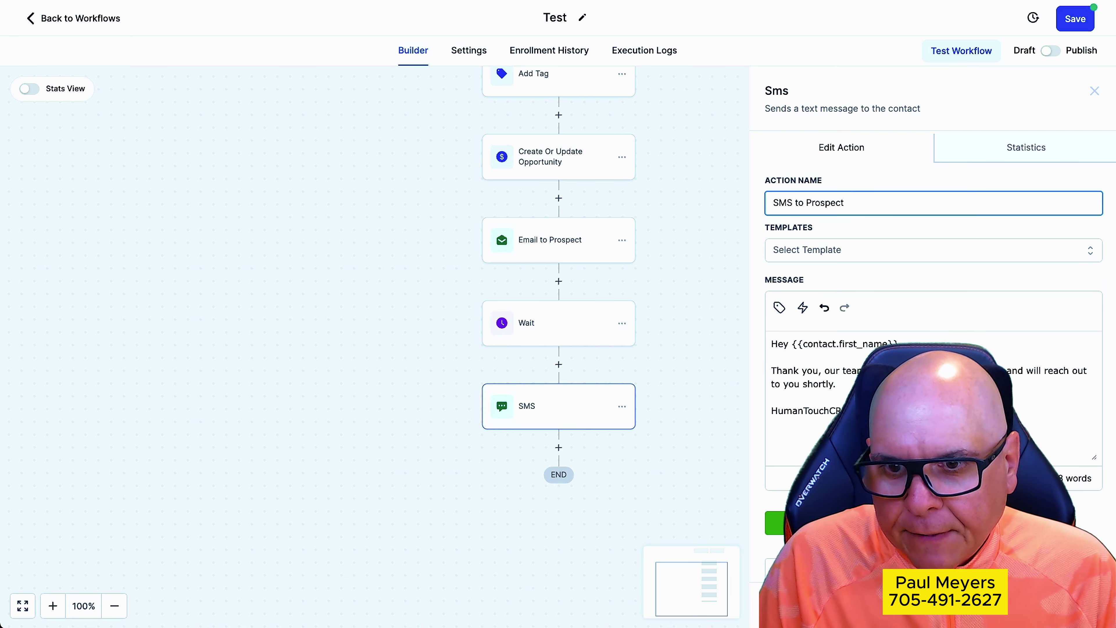
pyautogui.click(1070, 604)
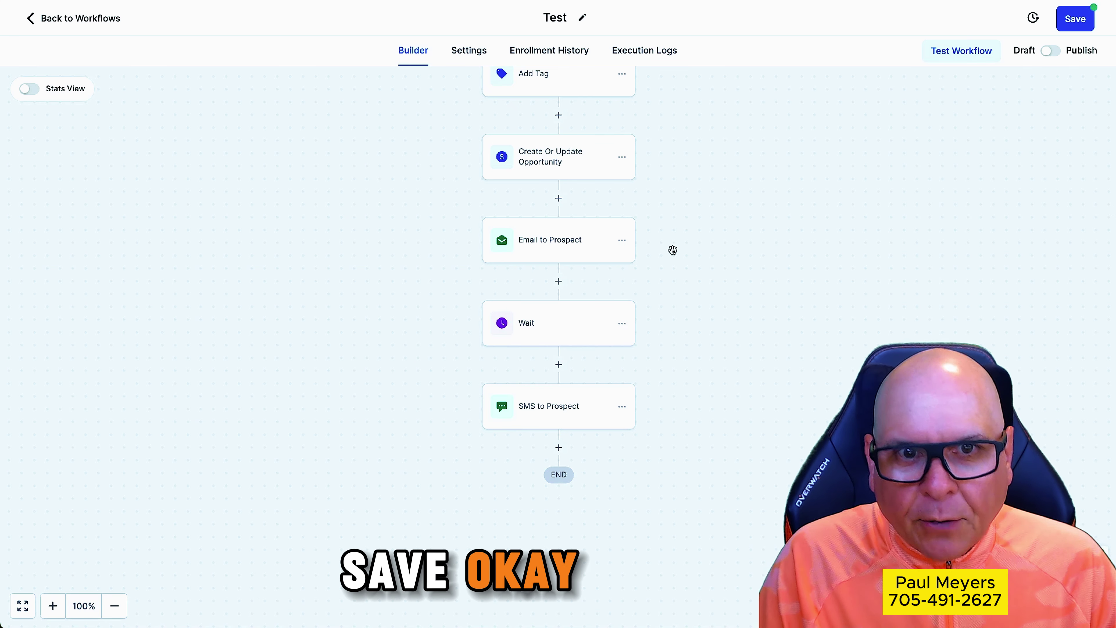
pyautogui.scroll(1, 733, 247)
pyautogui.scroll(2, 733, 247)
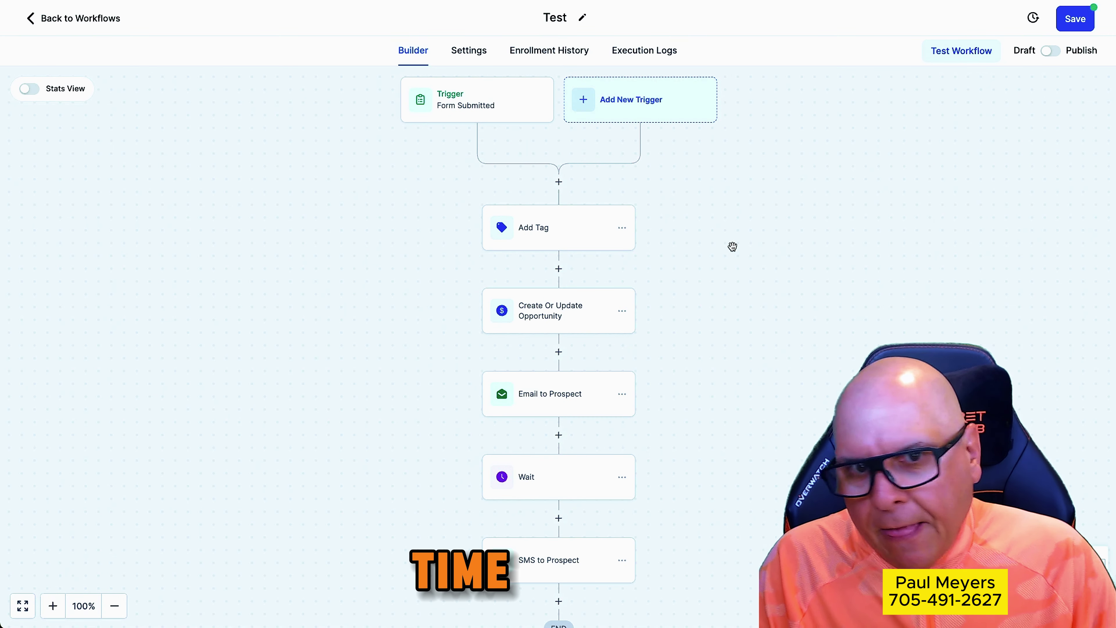
pyautogui.scroll(-5, 773, 255)
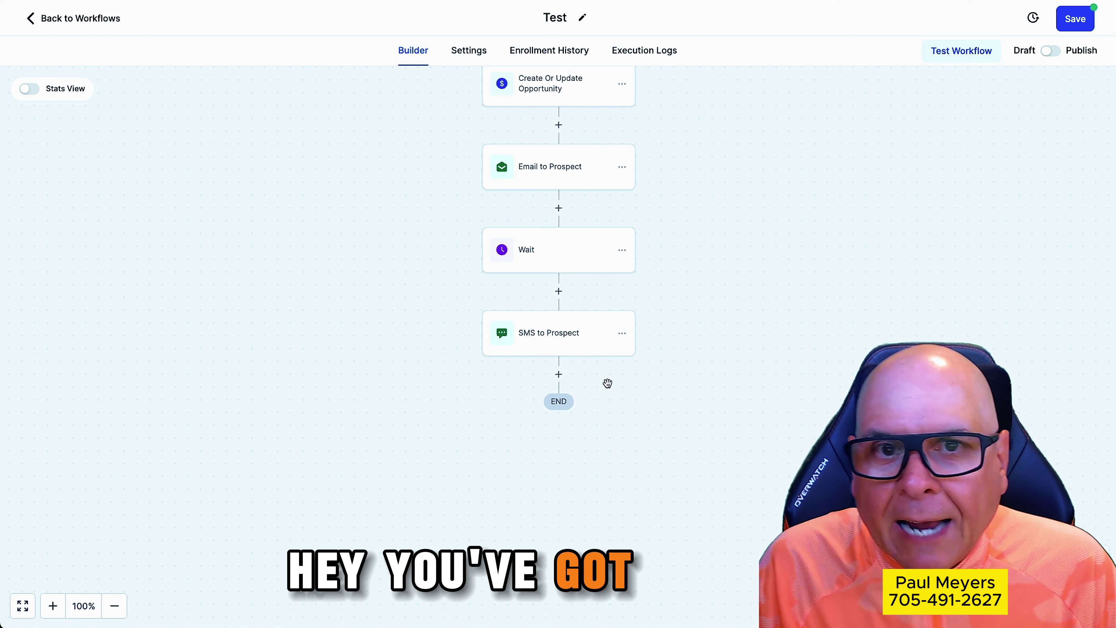
# Add a Send Internal Notification step after SMS to Prospect, with type SMS sent to a Custom Number
pyautogui.click(559, 374)
pyautogui.scroll(-12, 933, 308)
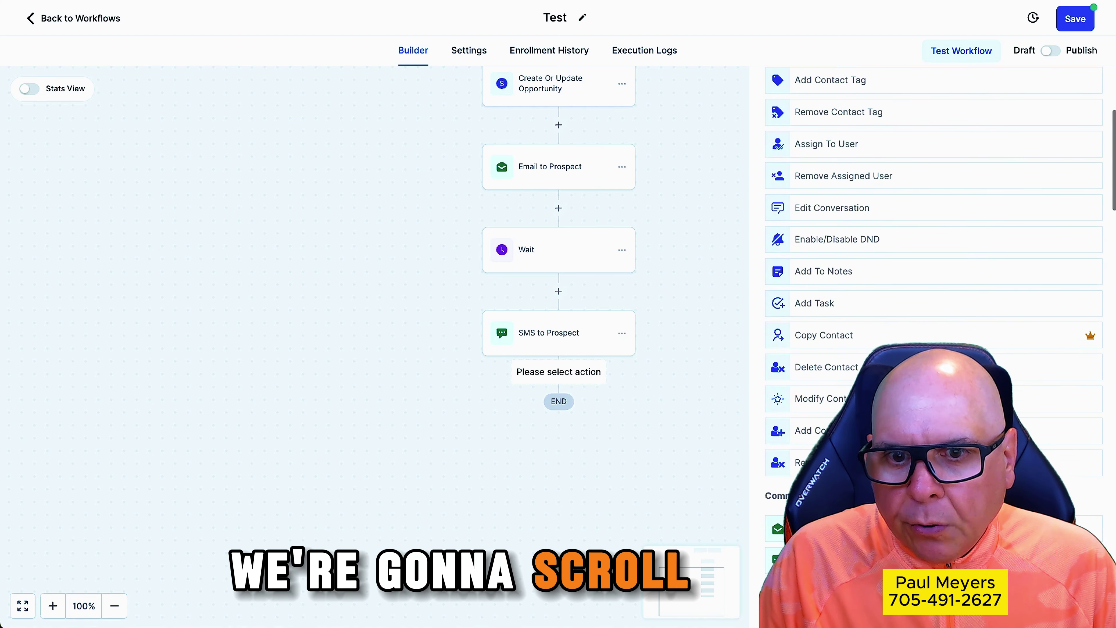
pyautogui.scroll(-3, 933, 307)
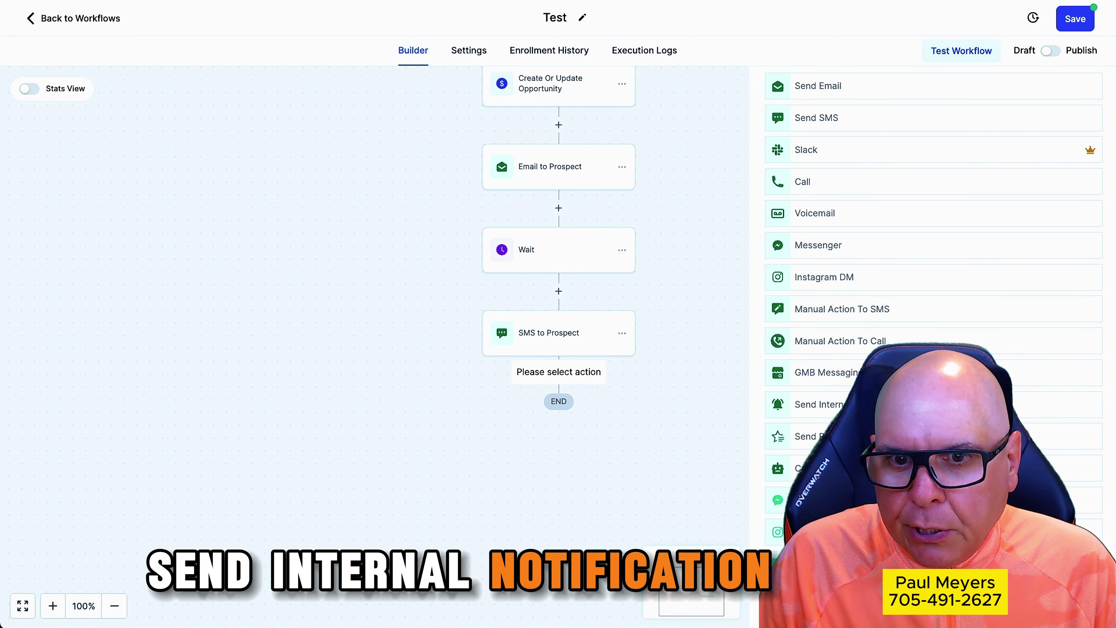
pyautogui.click(861, 404)
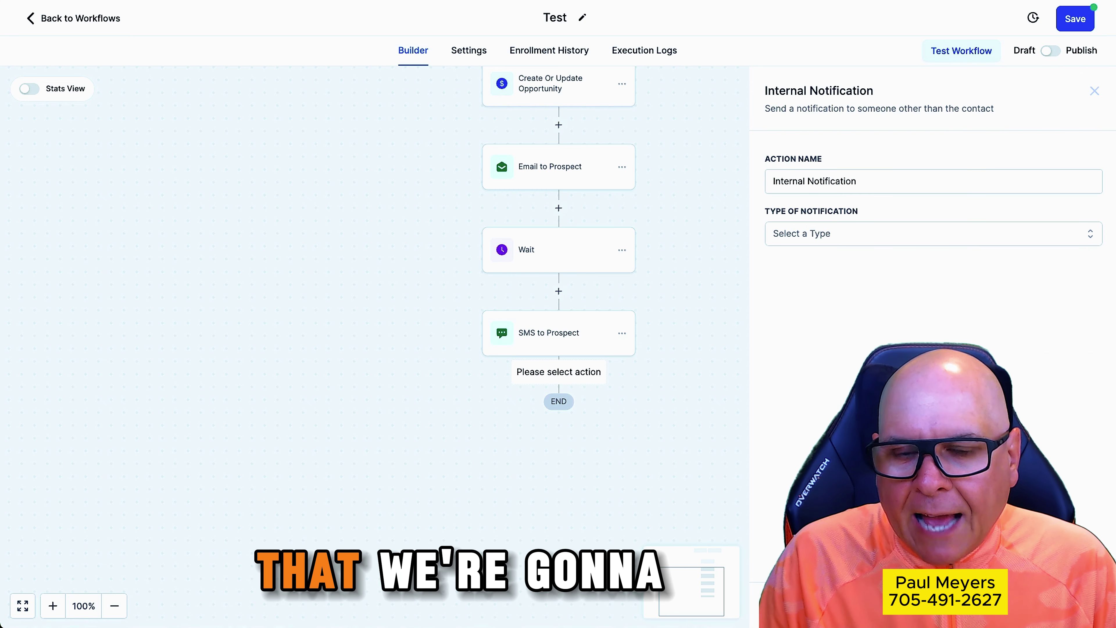
pyautogui.click(806, 235)
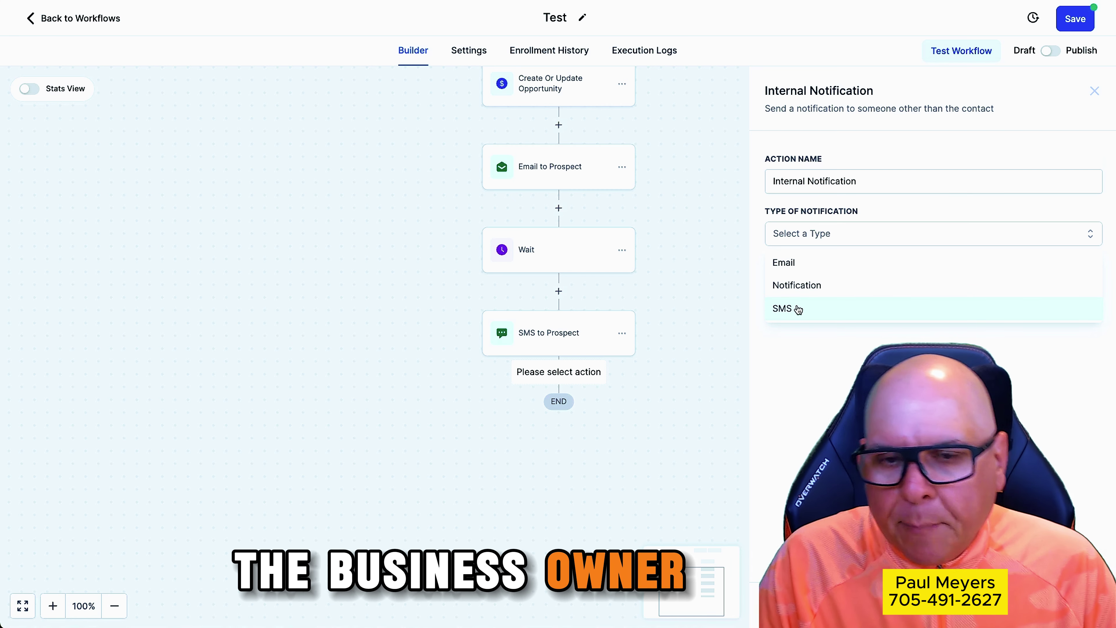
pyautogui.click(797, 307)
pyautogui.click(807, 290)
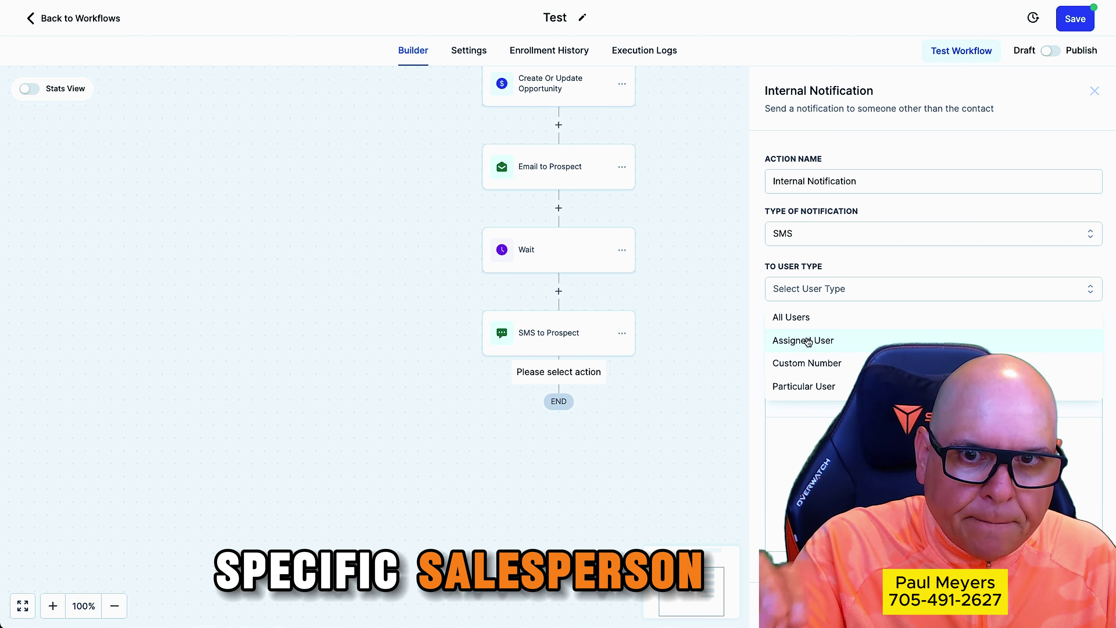
pyautogui.click(804, 363)
pyautogui.click(799, 337)
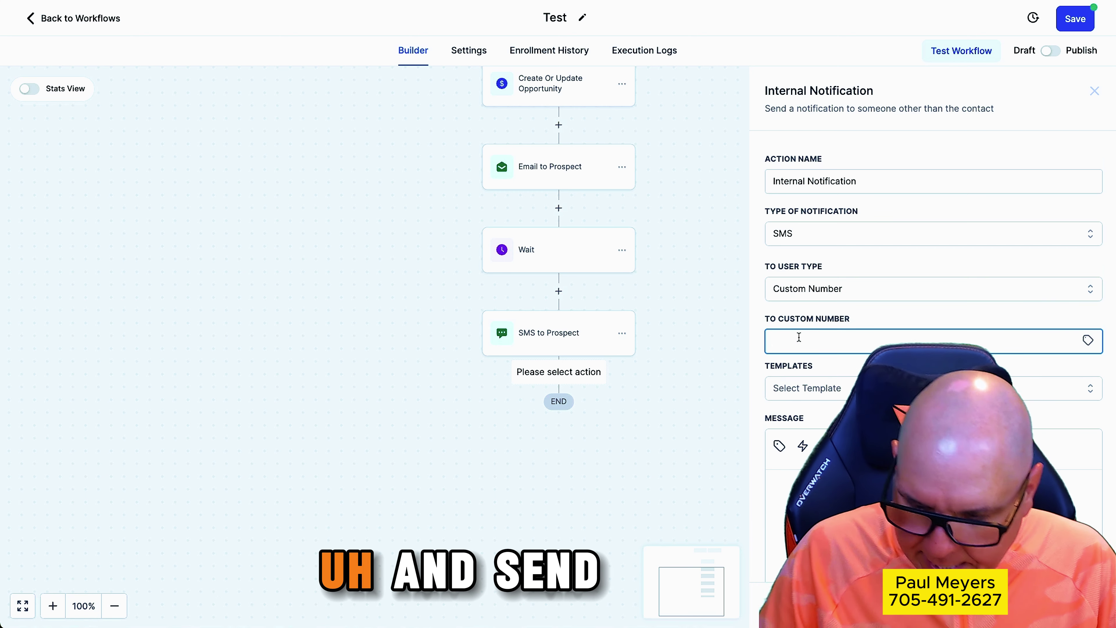
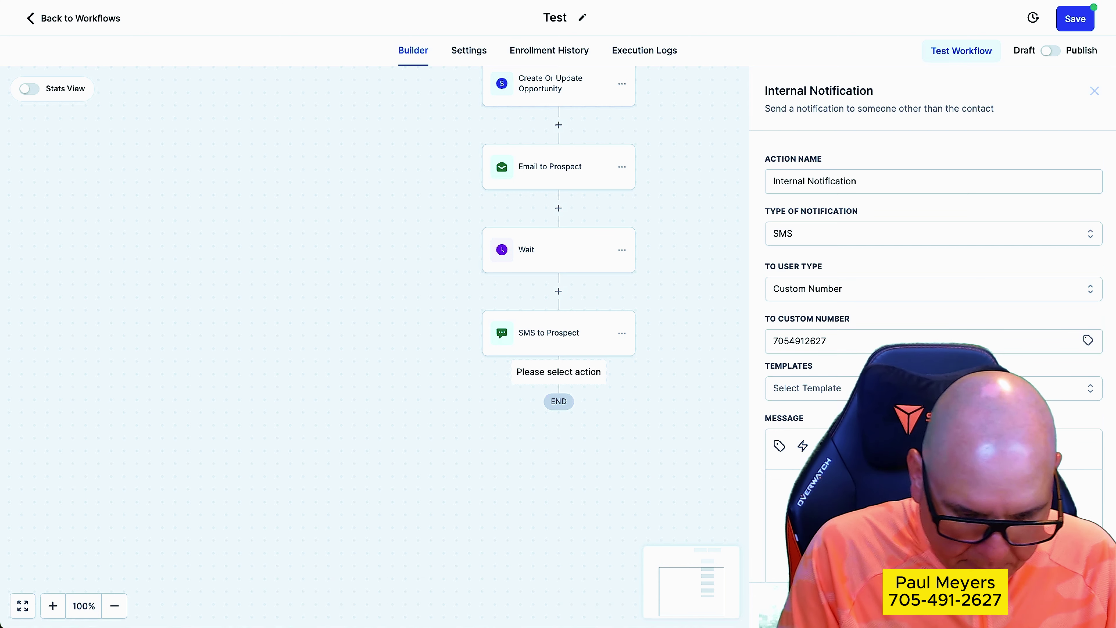
# Enter the owner's phone number as recipient and begin the message with a greeting and new-lead alert
pyautogui.write('Hey')
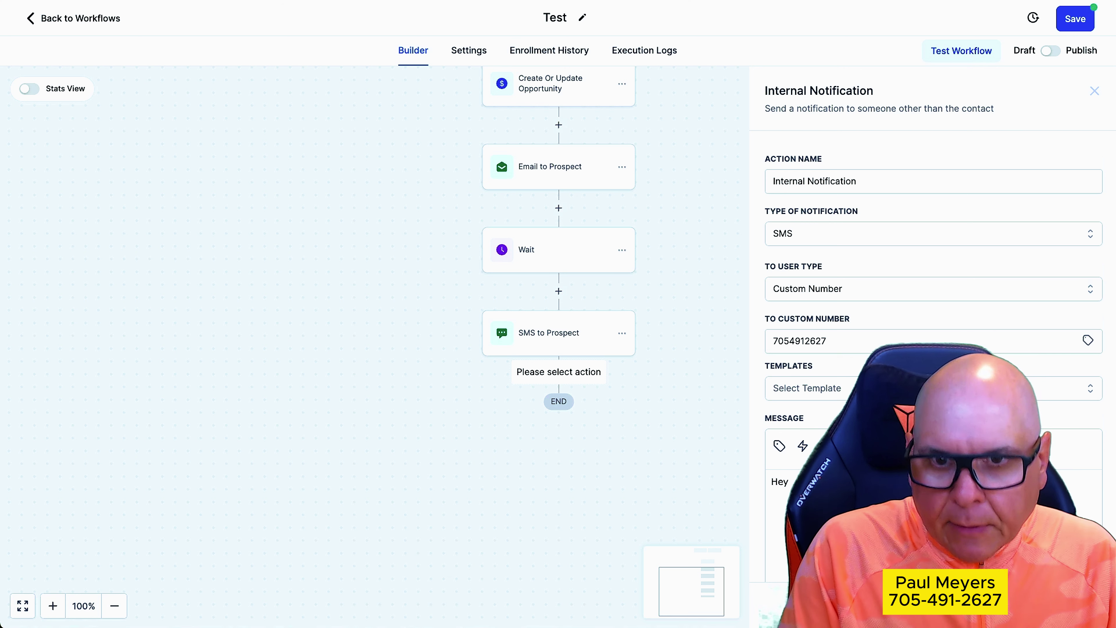
pyautogui.write(' Paul')
pyautogui.press('Return')
pyautogui.press('Return')
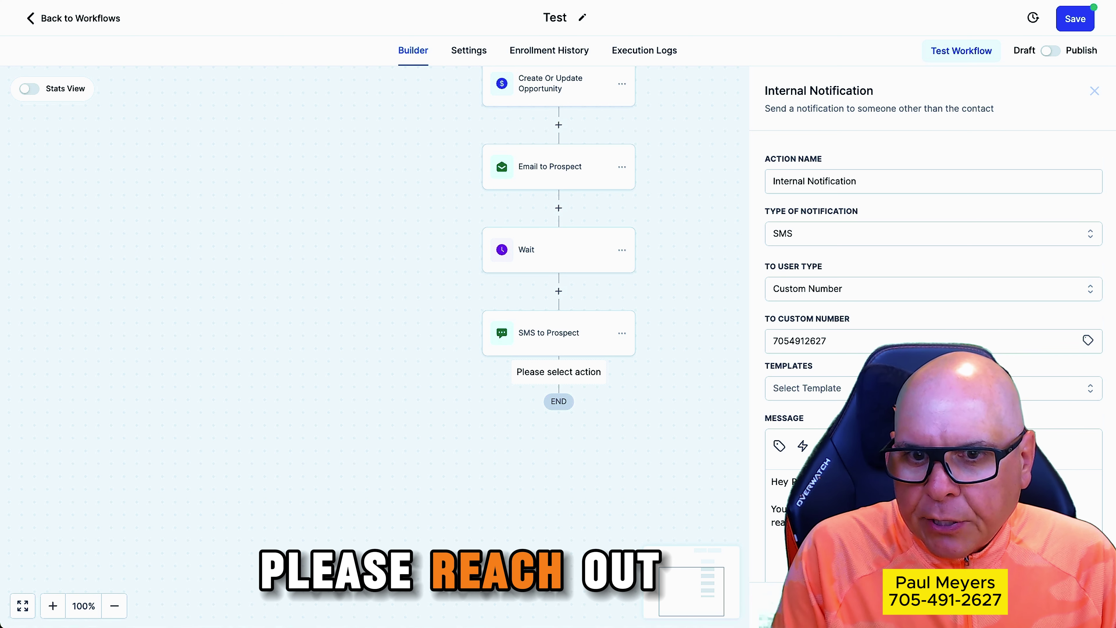
pyautogui.write('rea')
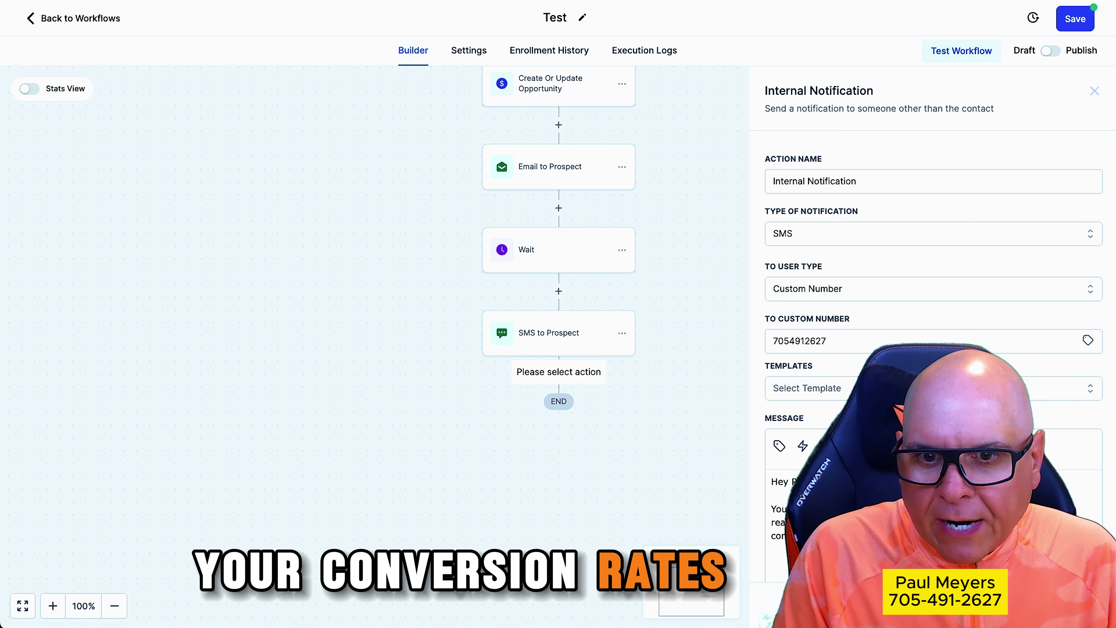
pyautogui.write('Lead')
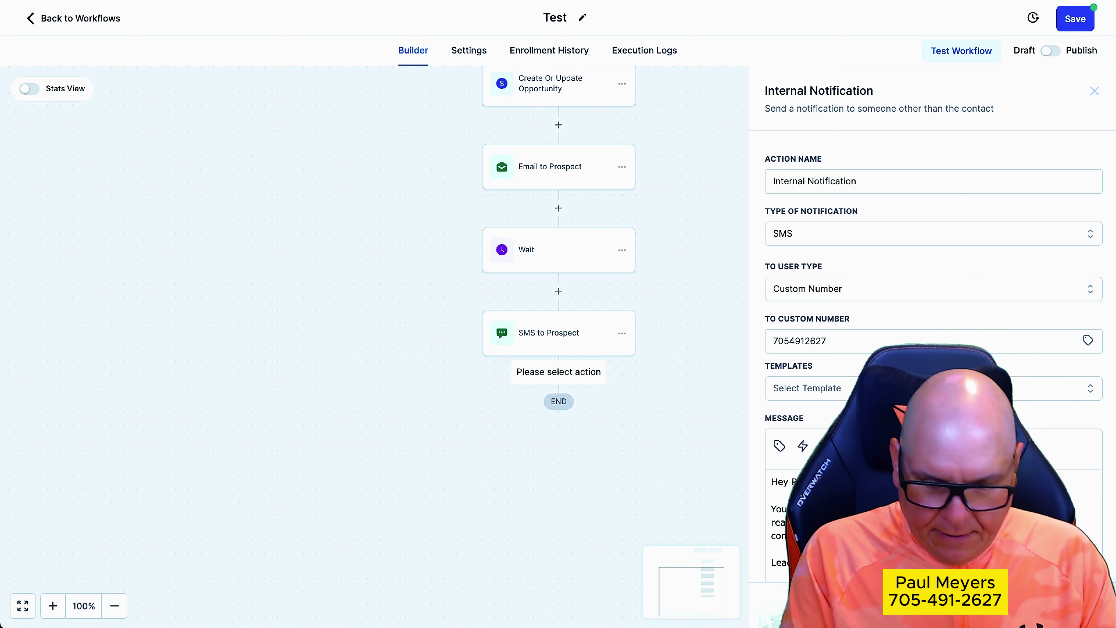
pyautogui.scroll(-5, 931, 246)
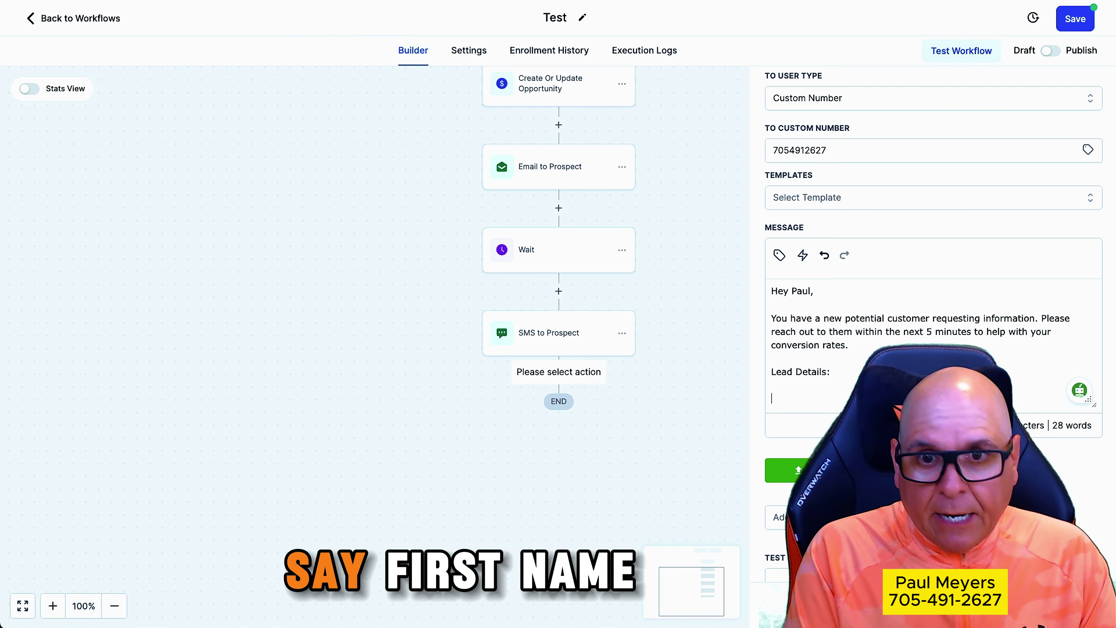
# List the lead labels First Name, Last Name, Phone, Email, Message, and sign off 'Thank you,'
pyautogui.write('First Name:')
pyautogui.press('Return')
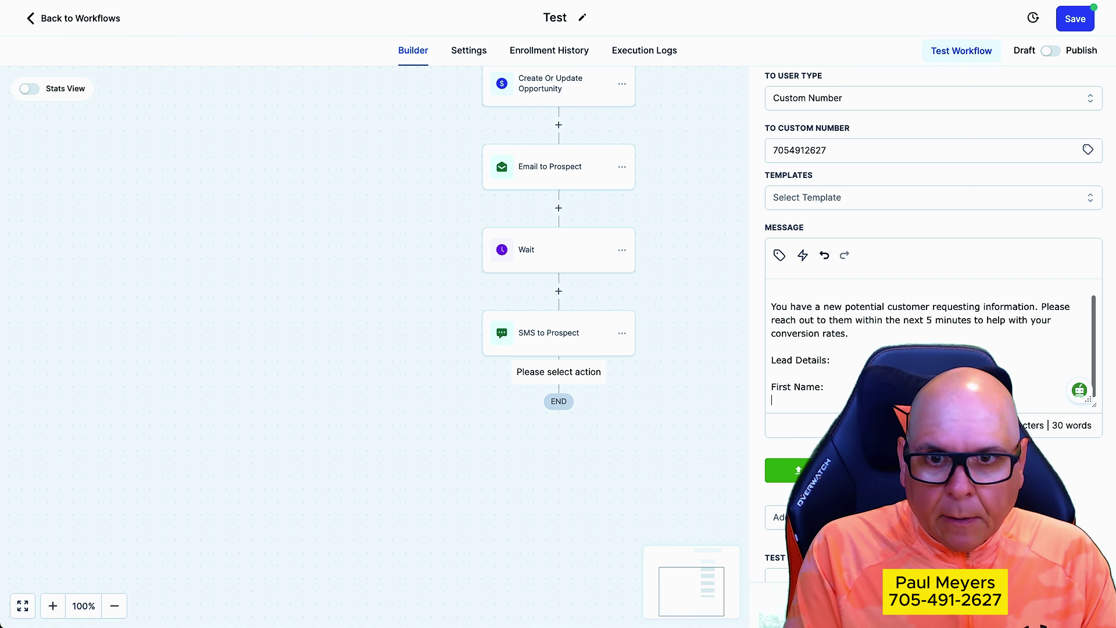
pyautogui.write('Last Name')
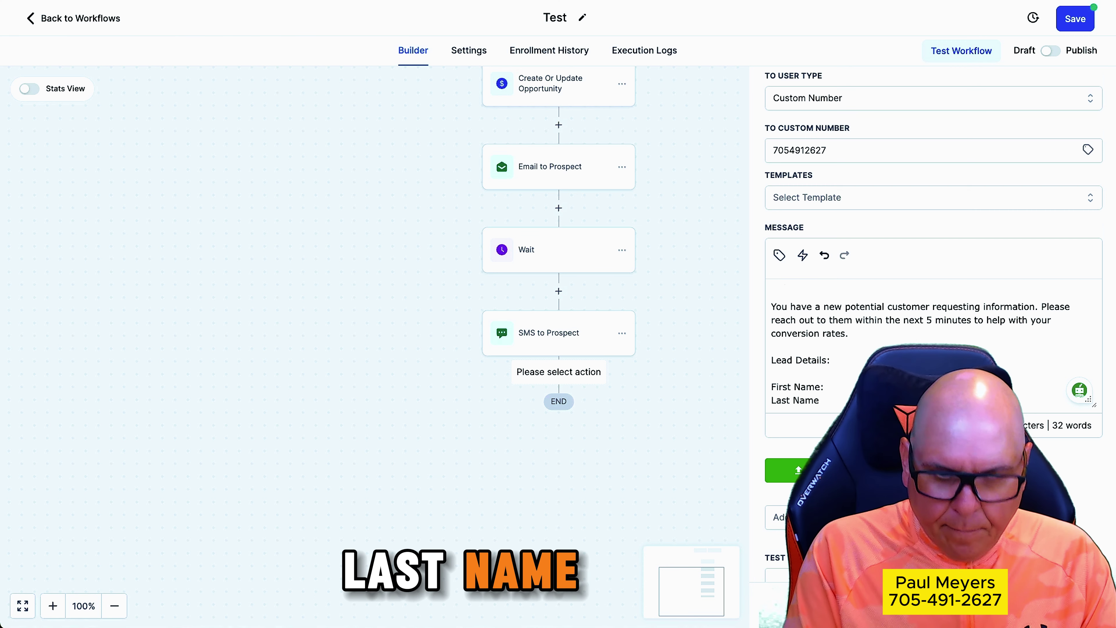
pyautogui.write(':')
pyautogui.press('Return')
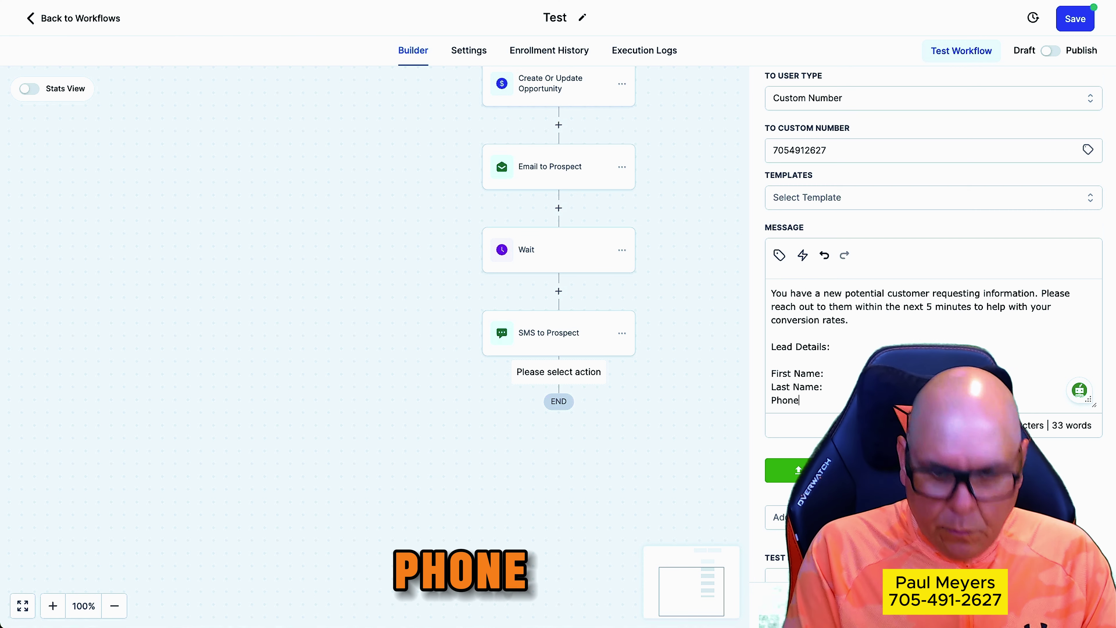
pyautogui.write('Phone:')
pyautogui.press('Return')
pyautogui.write('Email')
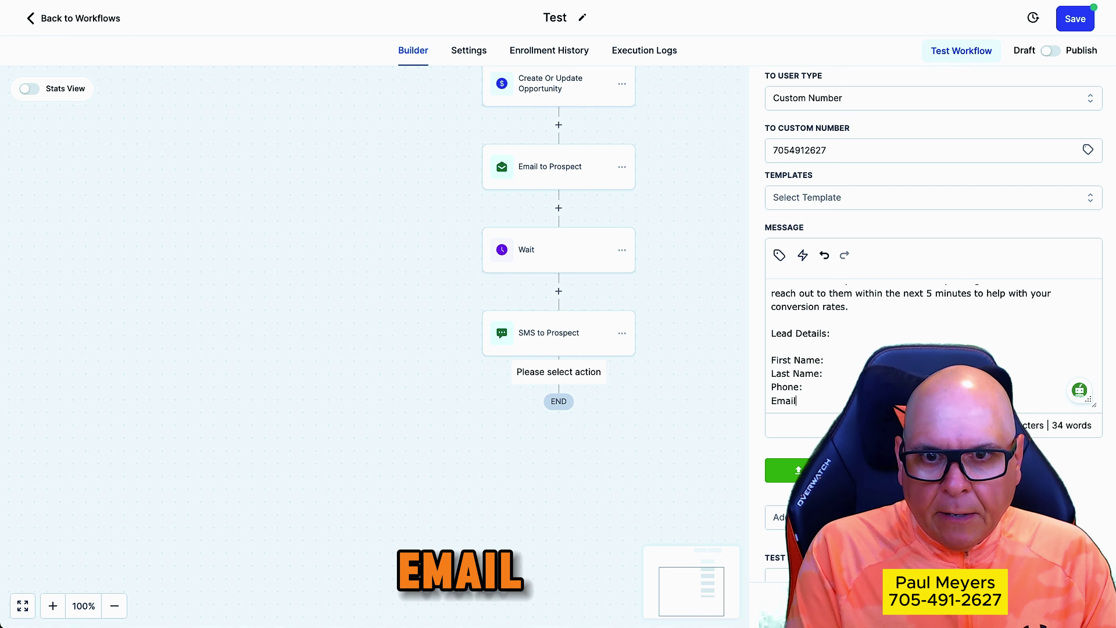
pyautogui.write(':')
pyautogui.press('Return')
pyautogui.write('Messag')
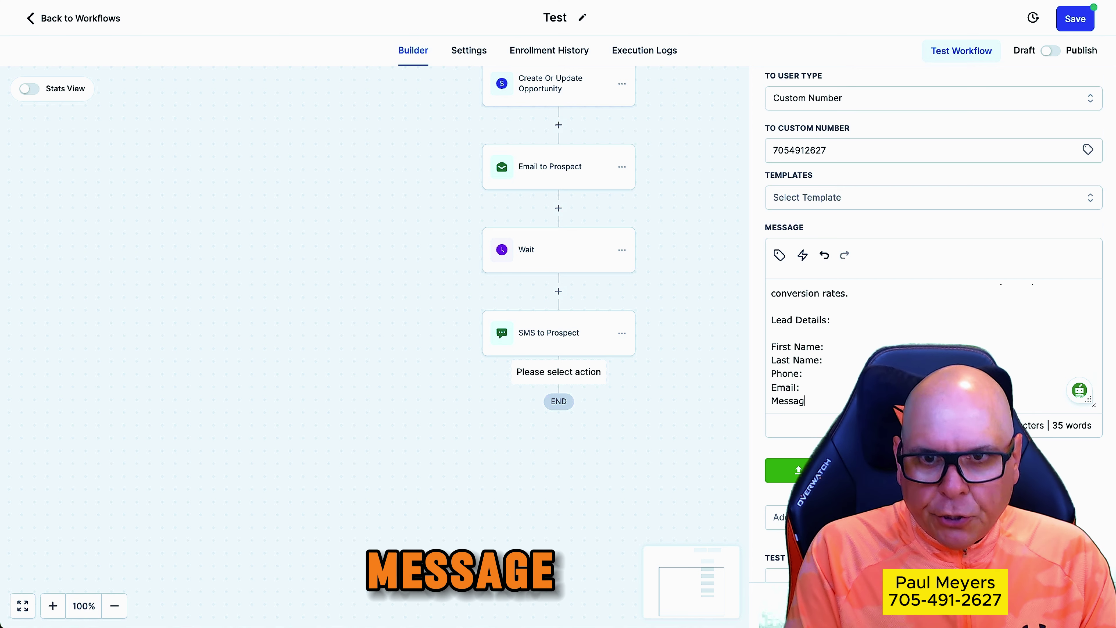
pyautogui.write('e:  Thank you,')
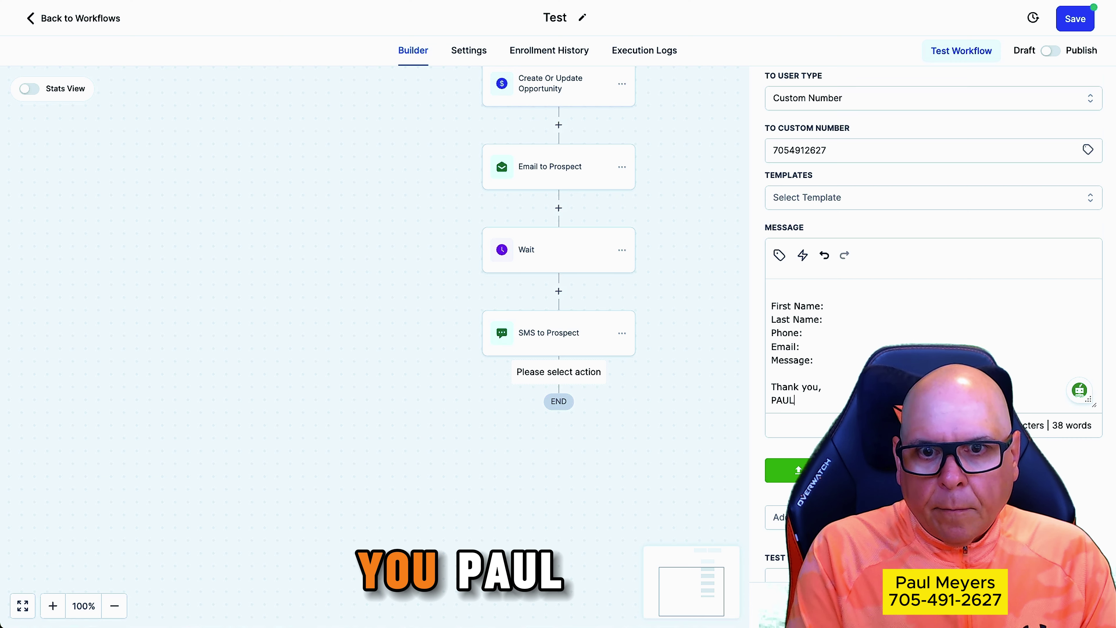
pyautogui.click(855, 307)
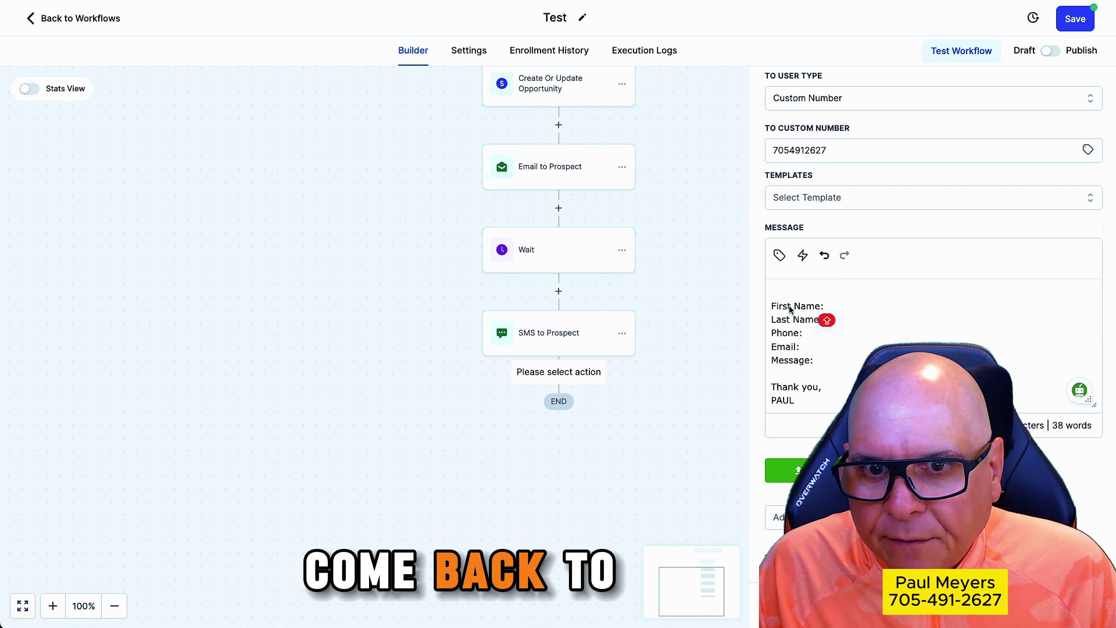
# Insert the contact's first name, last name, phone and email merge fields after their labels
pyautogui.click(779, 255)
pyautogui.click(704, 320)
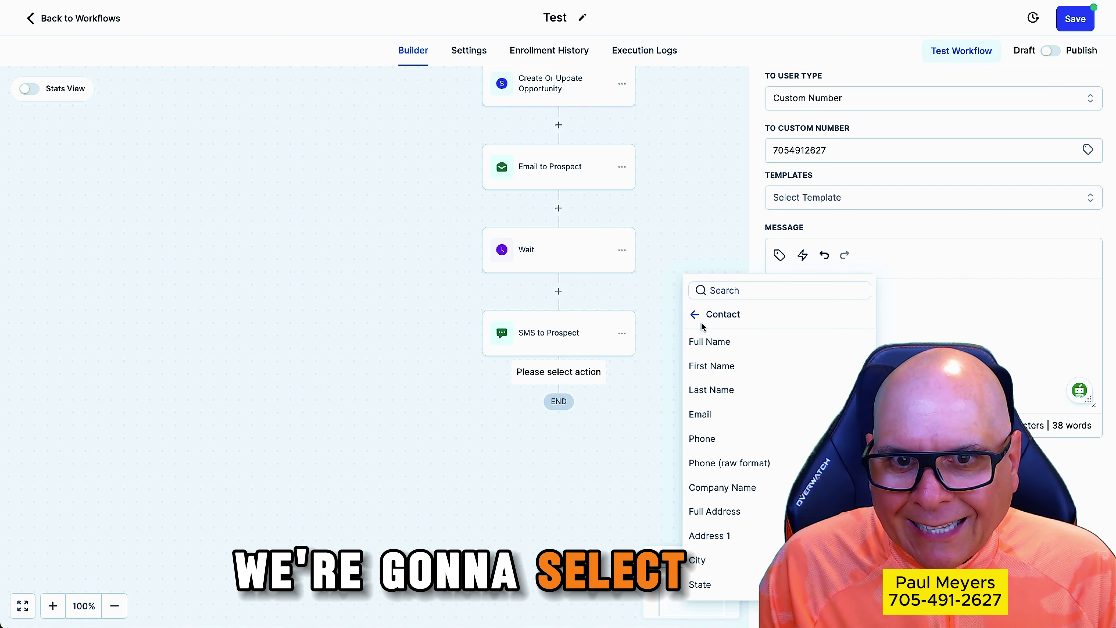
pyautogui.click(721, 366)
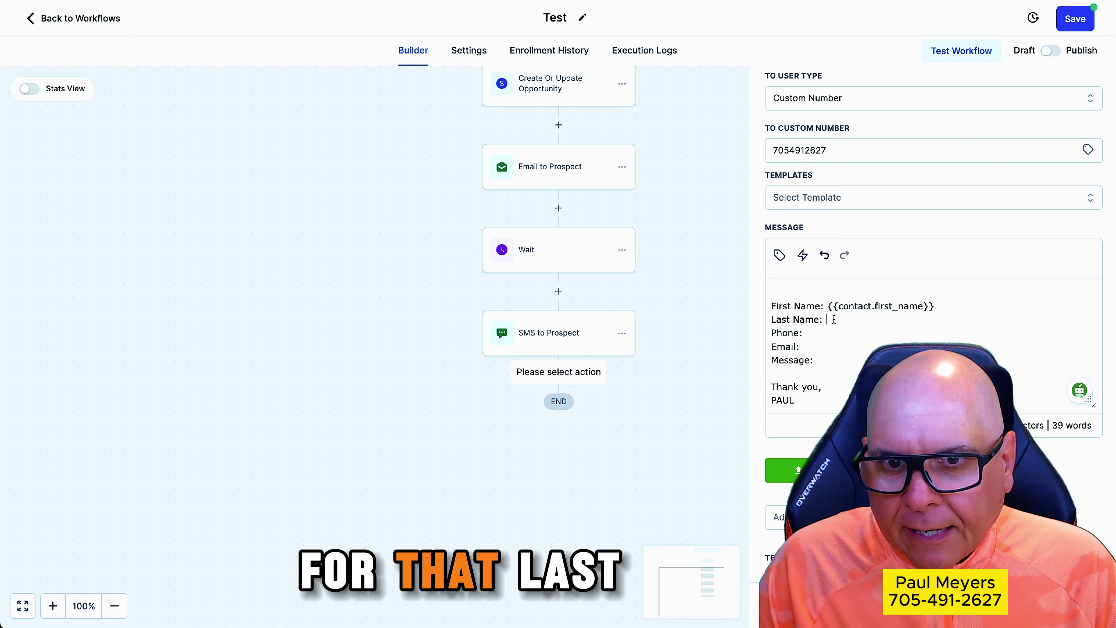
pyautogui.click(779, 255)
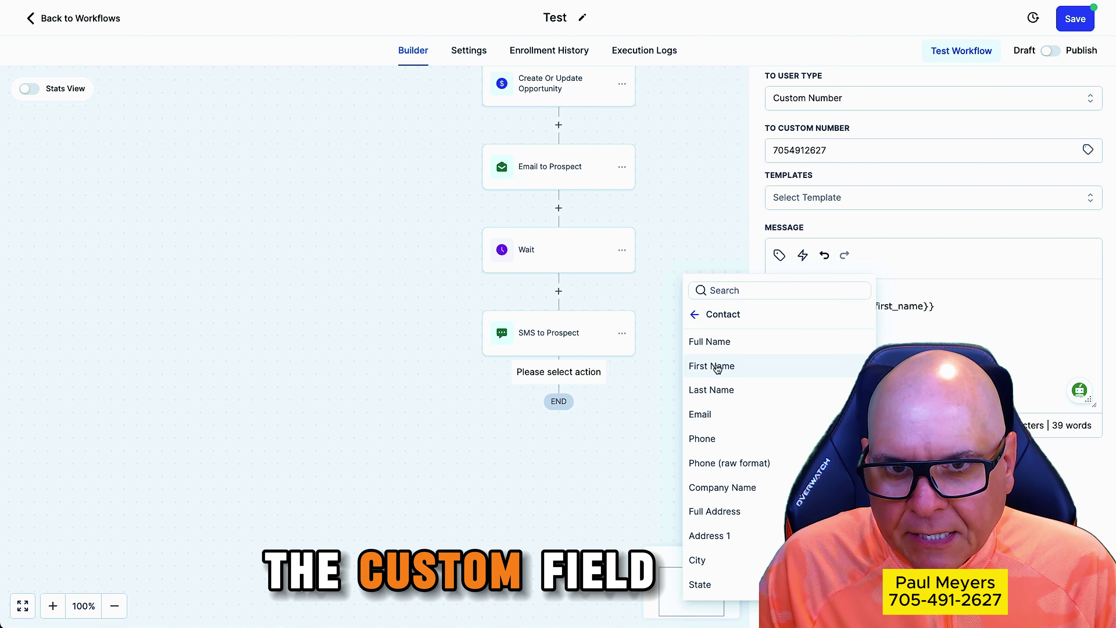
pyautogui.click(714, 389)
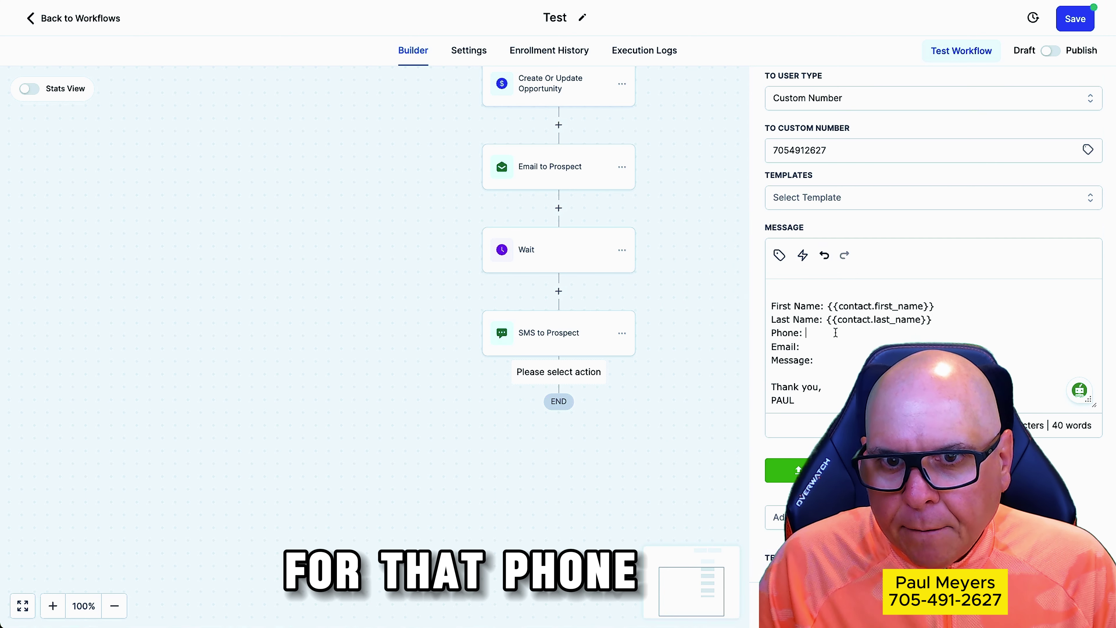
pyautogui.click(779, 255)
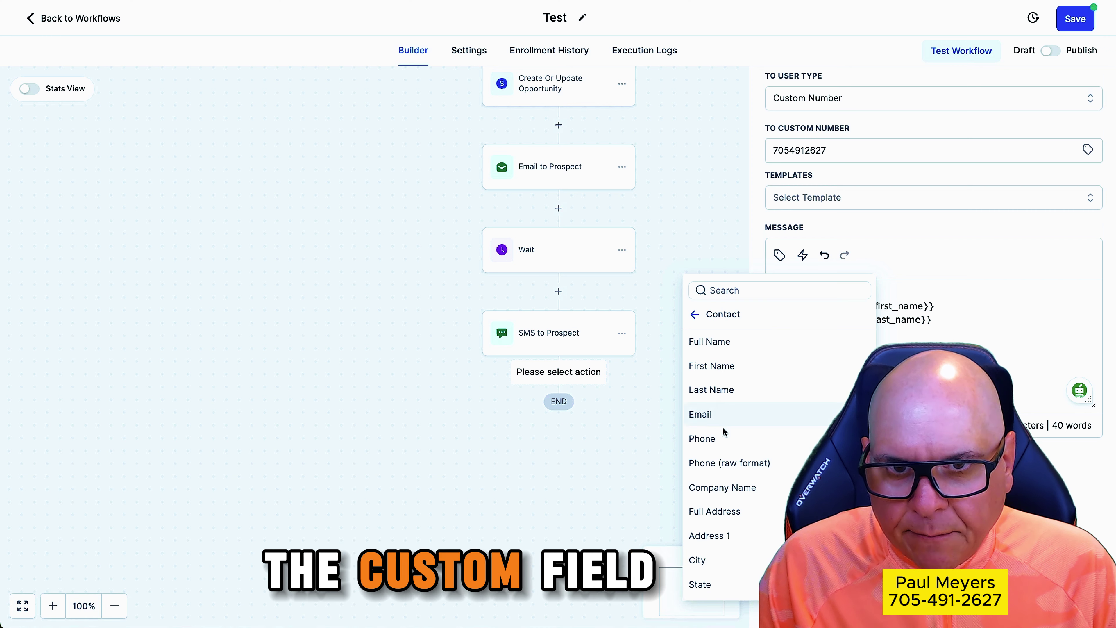
pyautogui.click(721, 436)
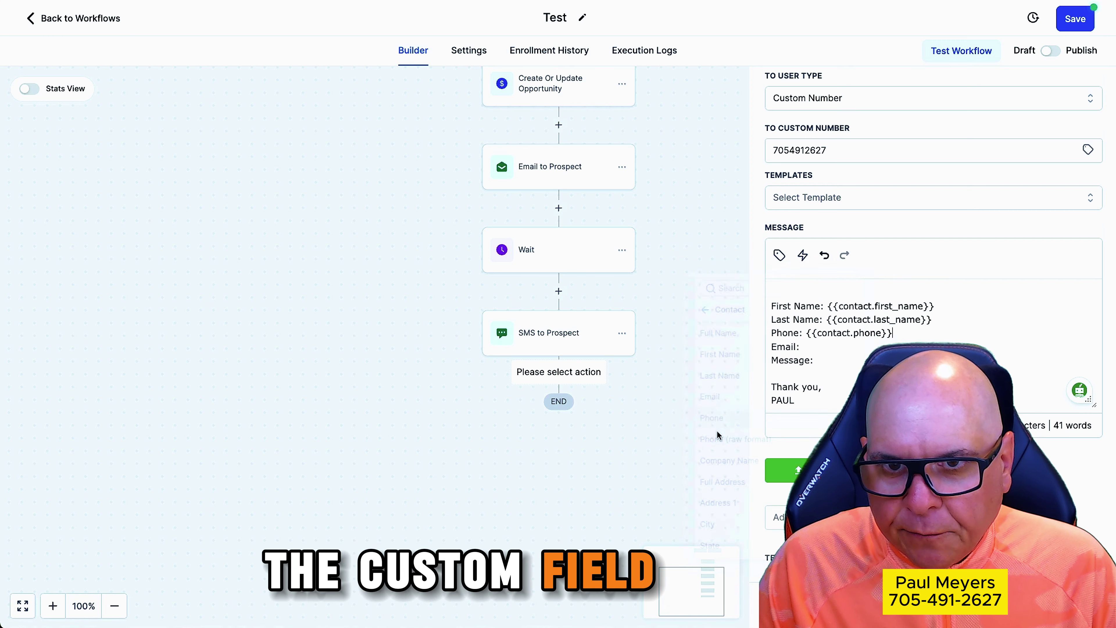
pyautogui.click(779, 255)
pyautogui.click(710, 414)
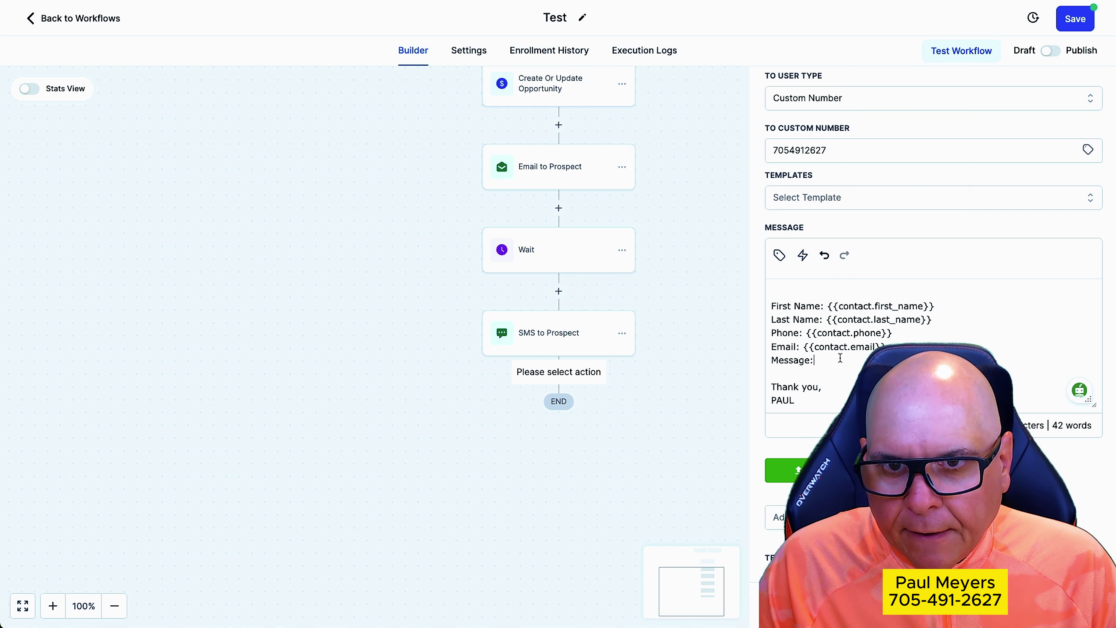
# Insert the Message Body merge field after the Message: label
pyautogui.click(779, 255)
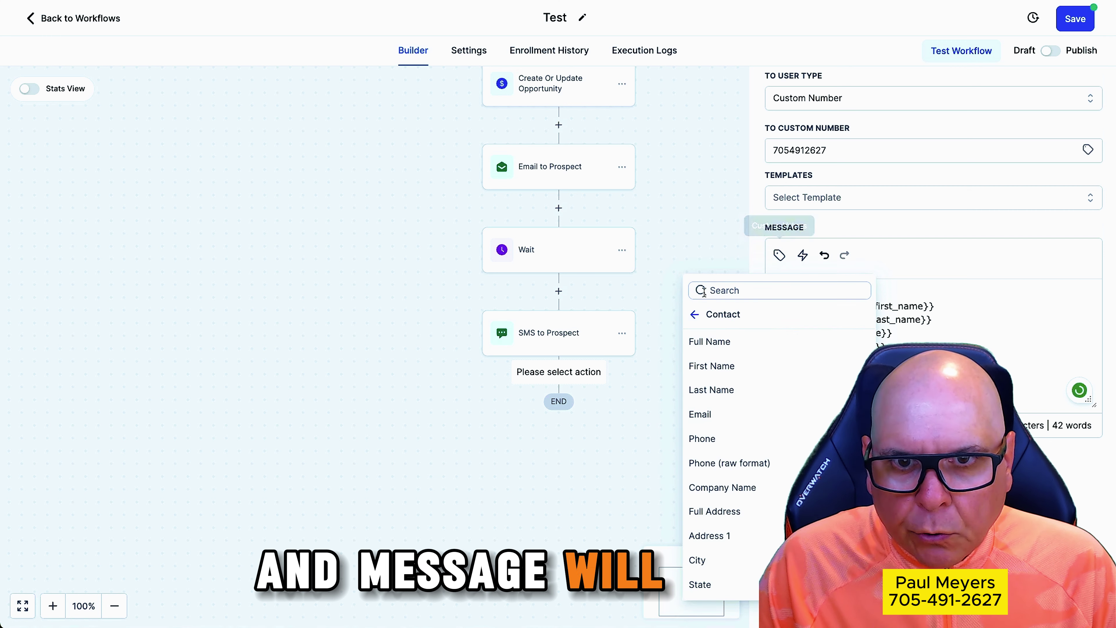
pyautogui.click(692, 314)
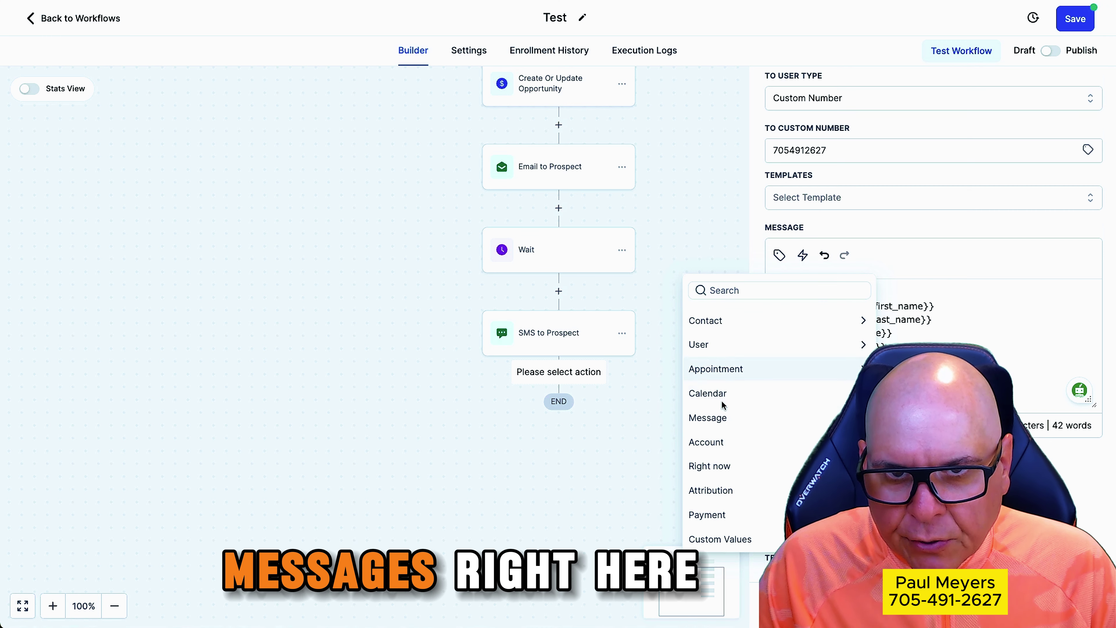
pyautogui.click(720, 417)
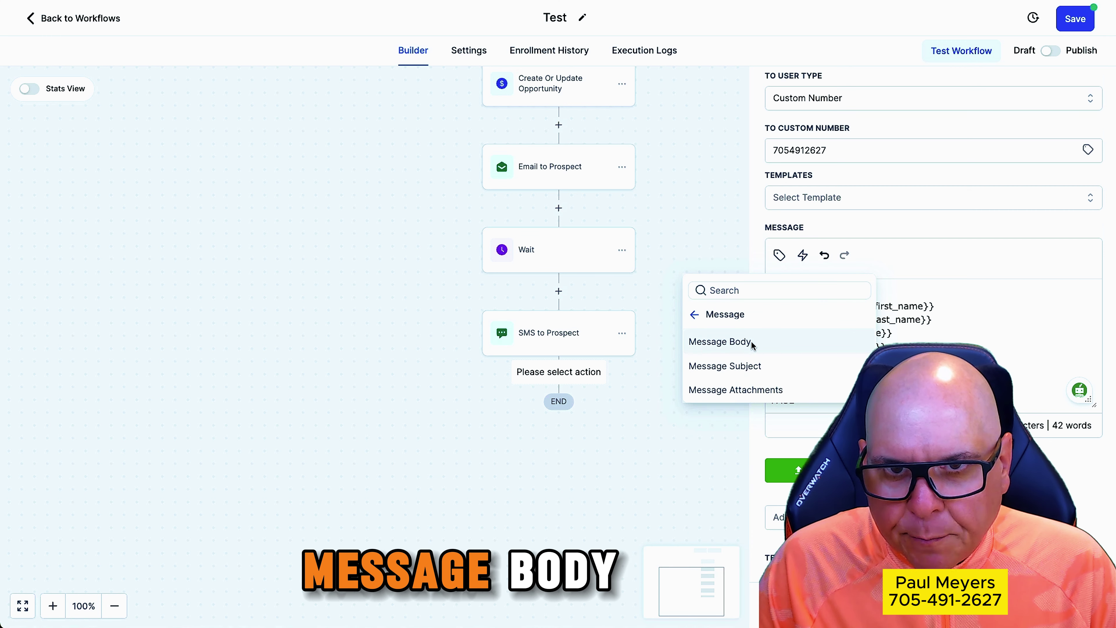
pyautogui.click(720, 342)
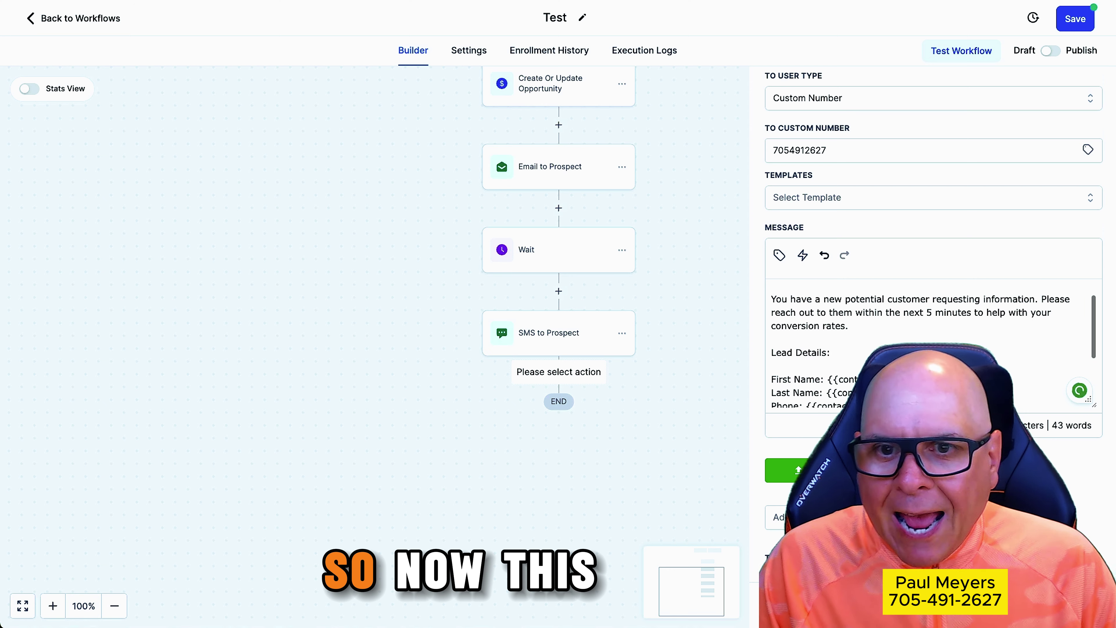
pyautogui.scroll(-2, 830, 343)
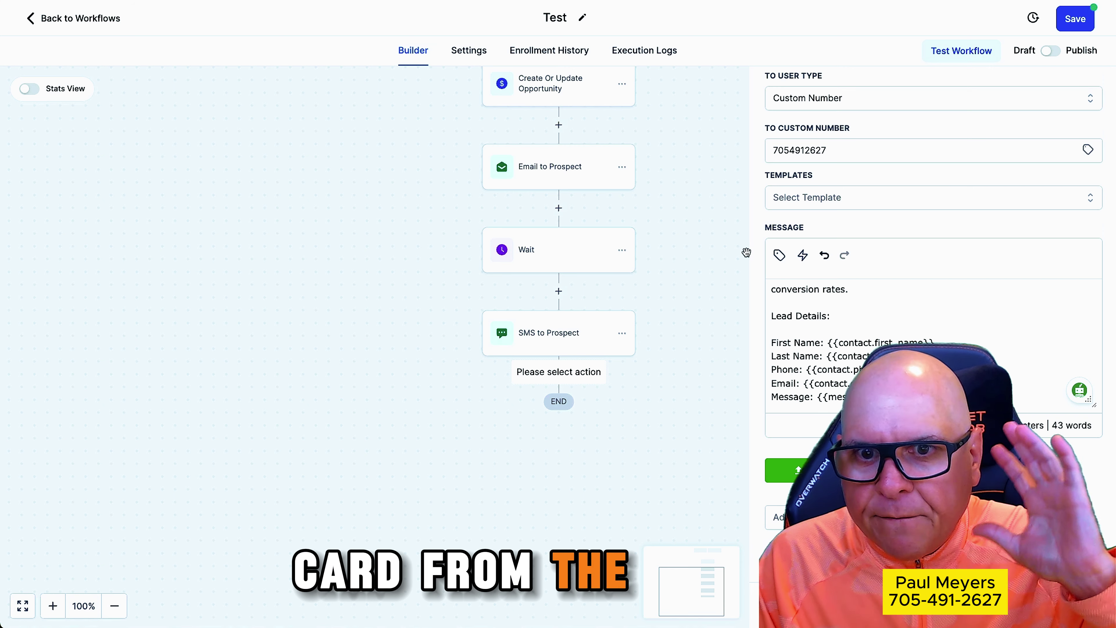
pyautogui.scroll(-1, 980, 295)
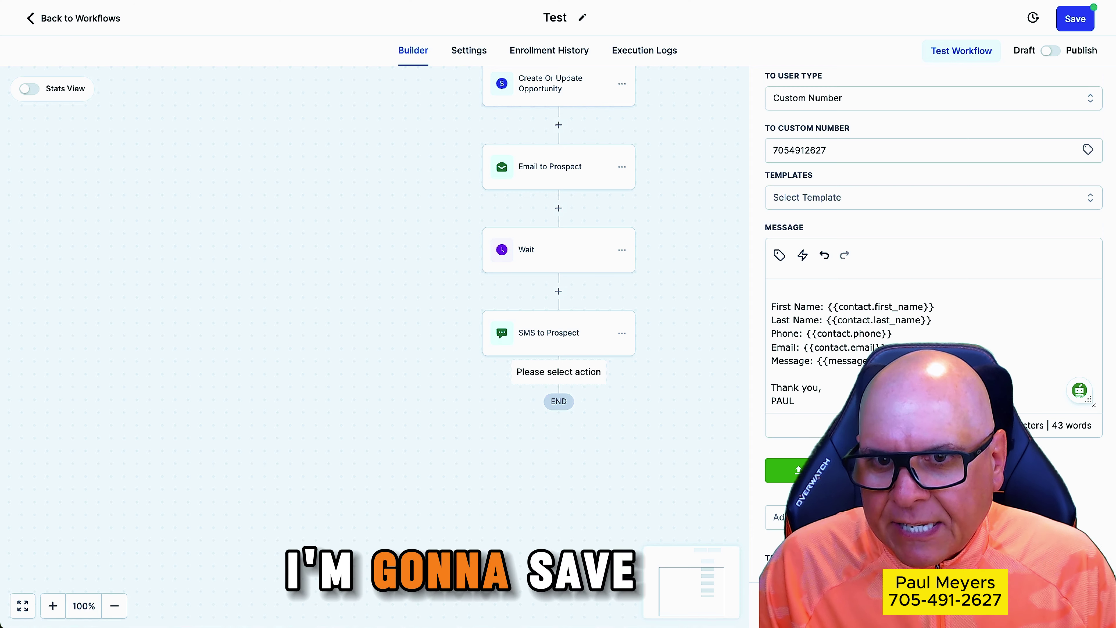
# Save the notification step and rename it 'Internal Notification TO OWNER'
pyautogui.click(1069, 604)
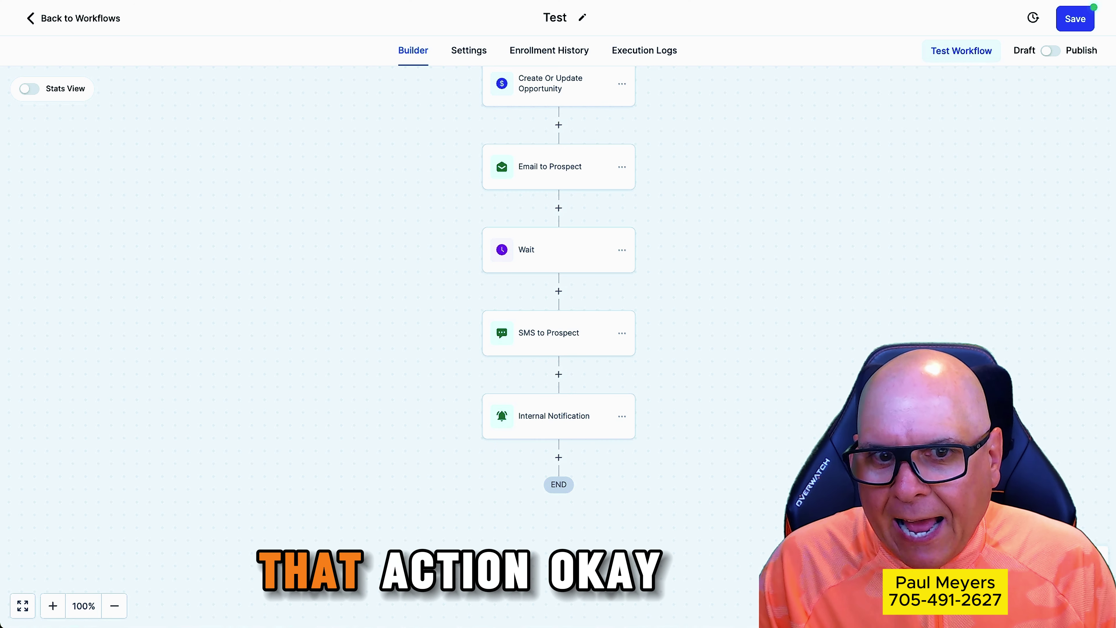
pyautogui.click(600, 424)
pyautogui.click(885, 180)
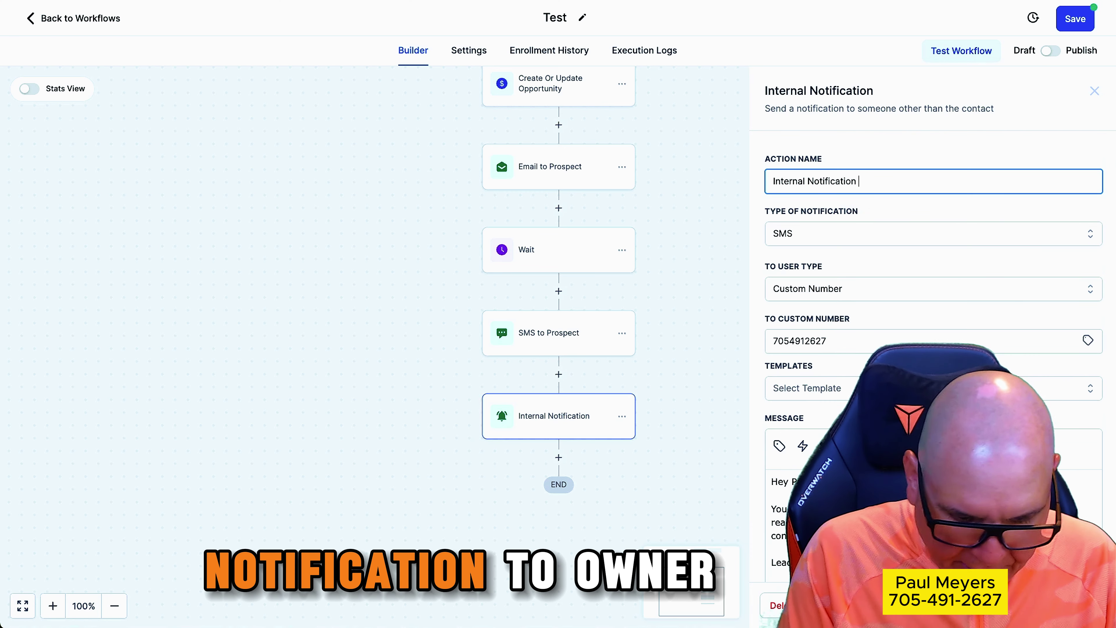
pyautogui.write('TO OWNER')
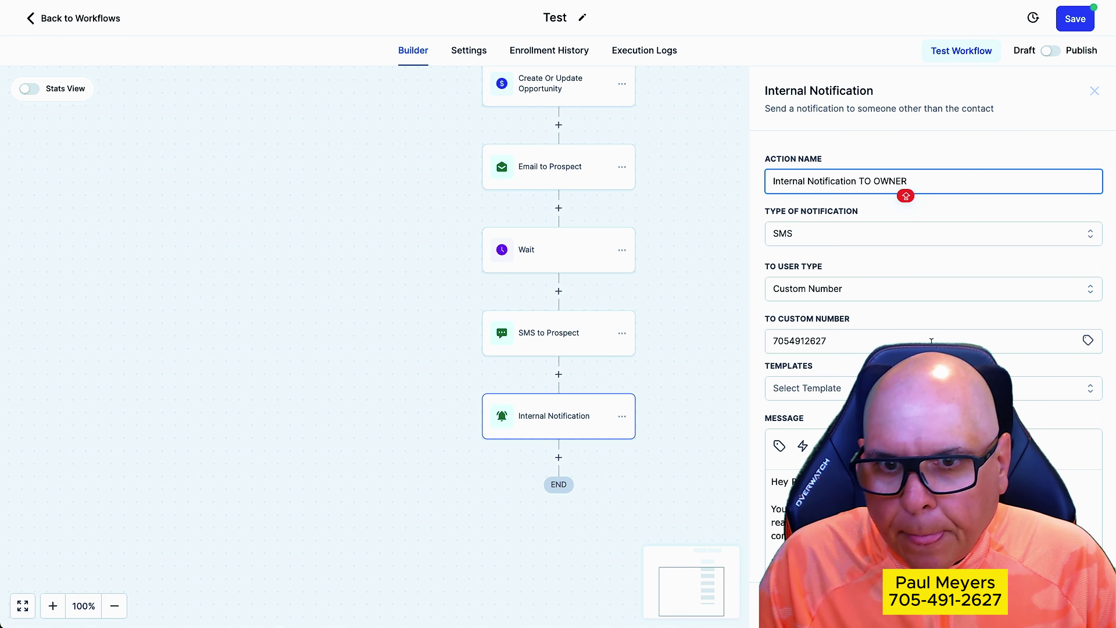
# Copy the notification's message text and close the step panel
pyautogui.scroll(-4, 765, 323)
pyautogui.moveTo(764, 323); pyautogui.dragTo(795, 435)
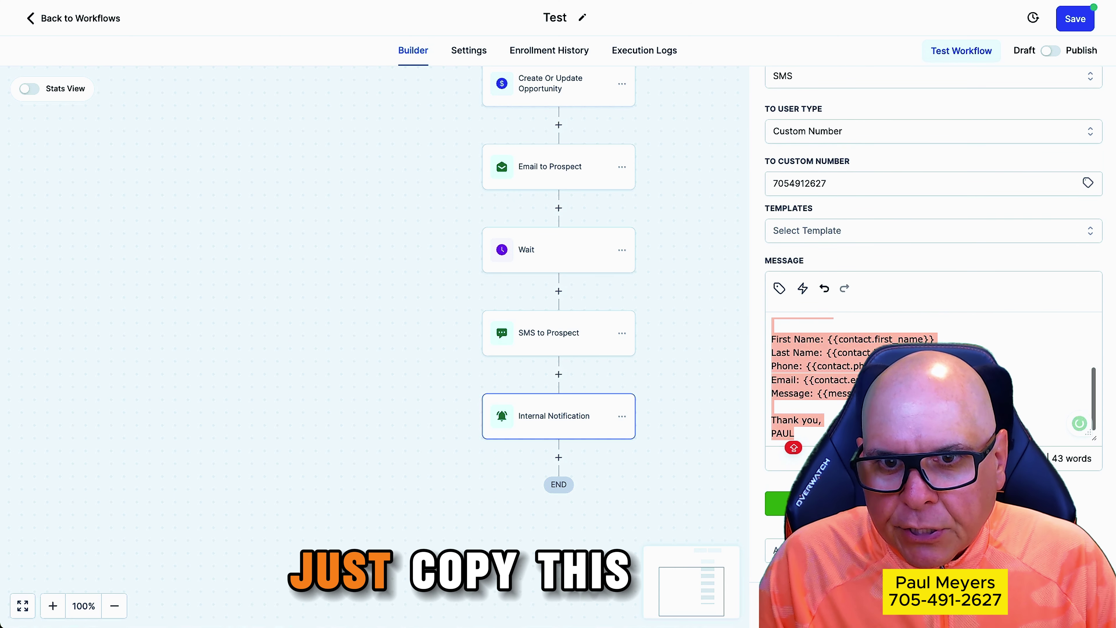
pyautogui.click(1066, 605)
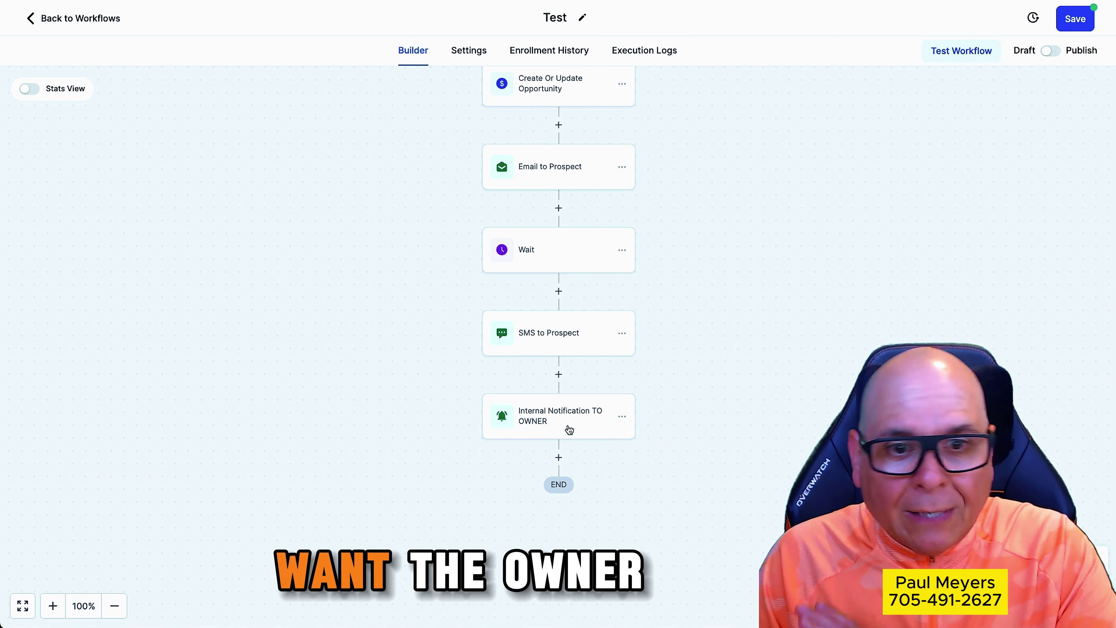
# Add an Internal Notification step of type Email below the owner notification
pyautogui.click(559, 457)
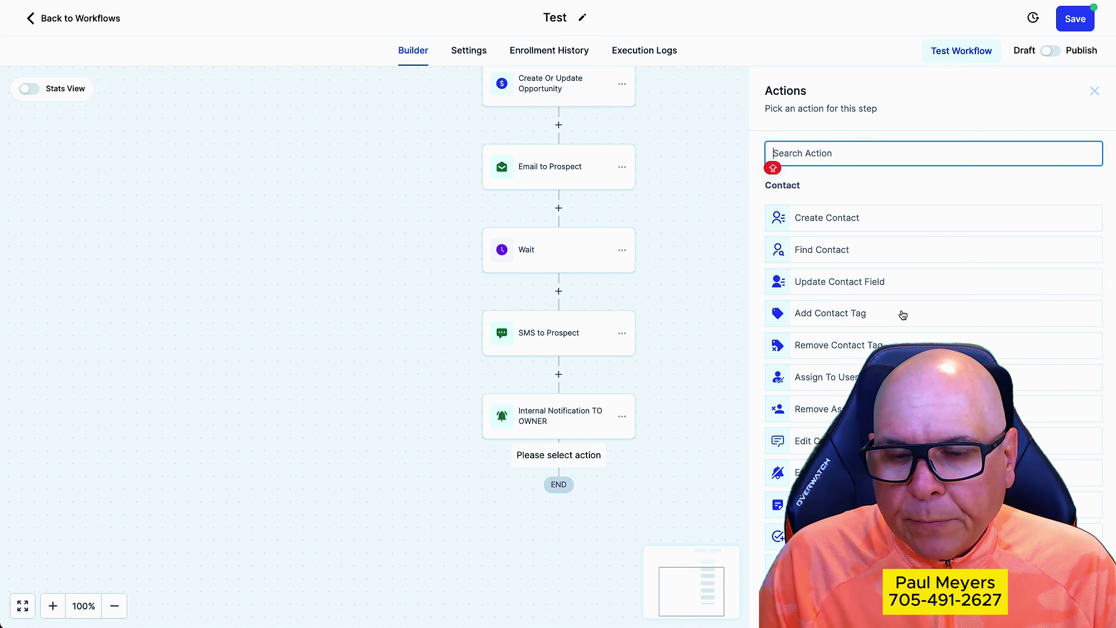
pyautogui.scroll(-10, 902, 317)
pyautogui.scroll(-5, 902, 320)
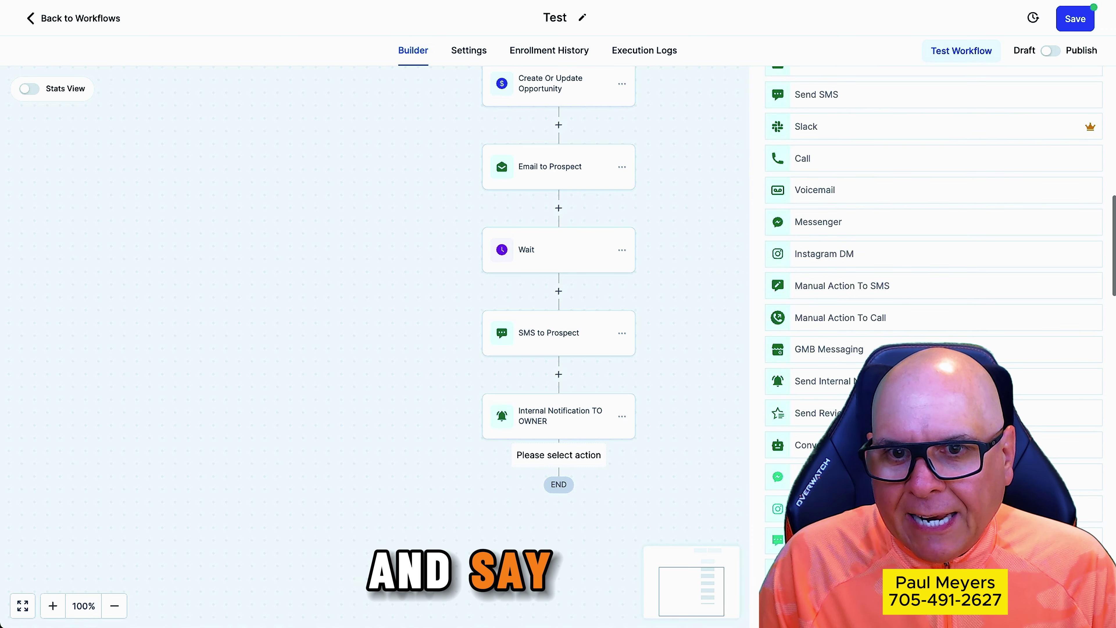
pyautogui.click(946, 379)
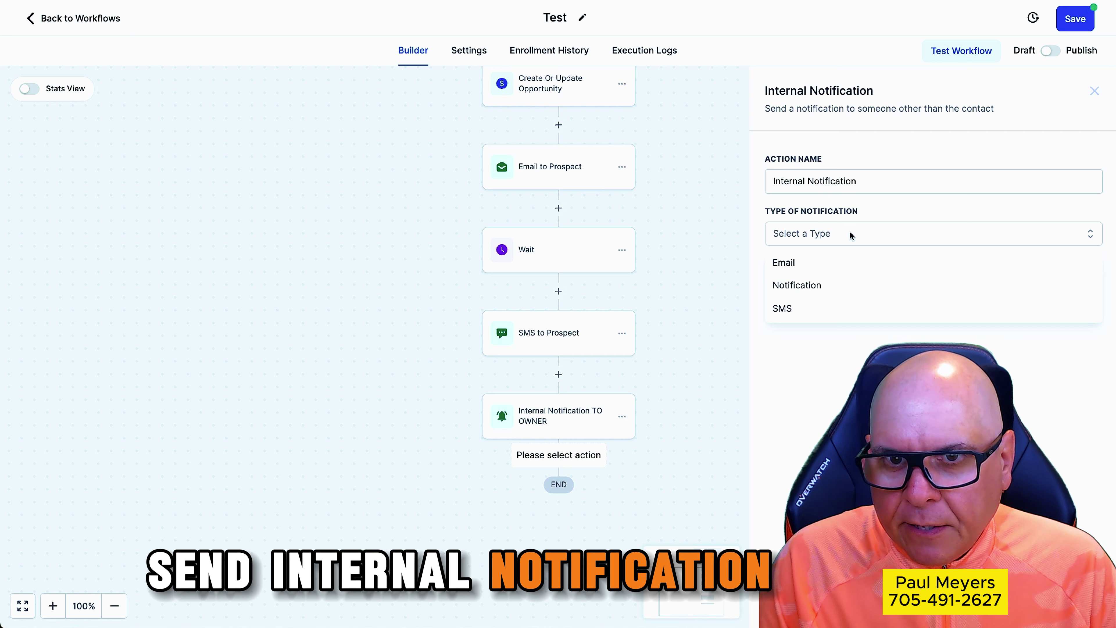
pyautogui.click(817, 263)
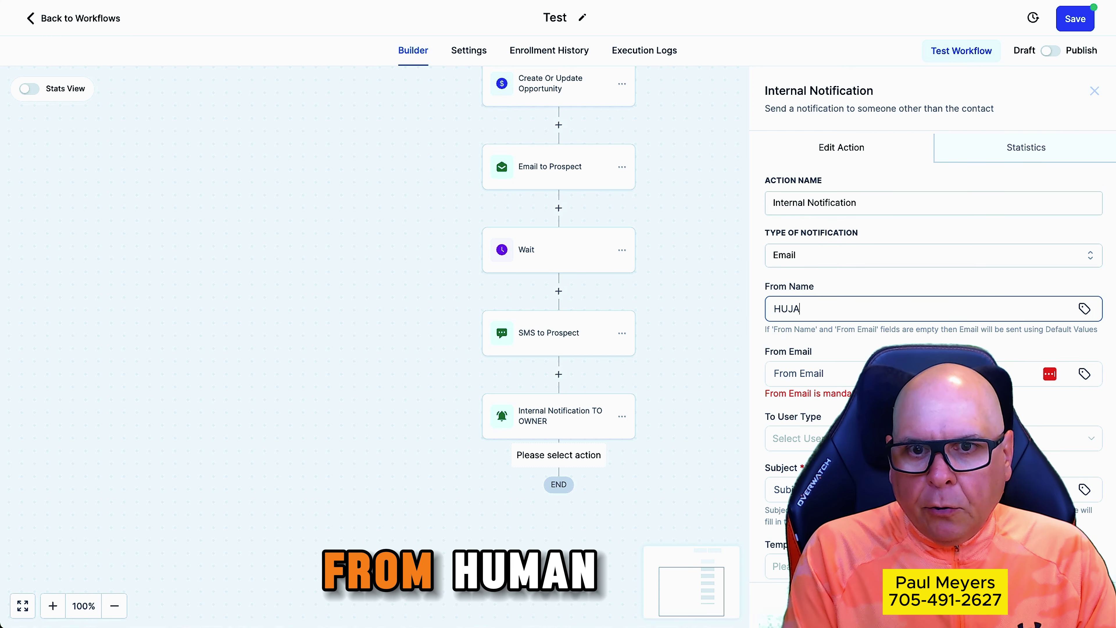
# Set the sender to Human Touch CRM with the company email, and the recipient to a custom company address
pyautogui.press('BackSpace')
pyautogui.press('BackSpace')
pyautogui.press('BackSpace')
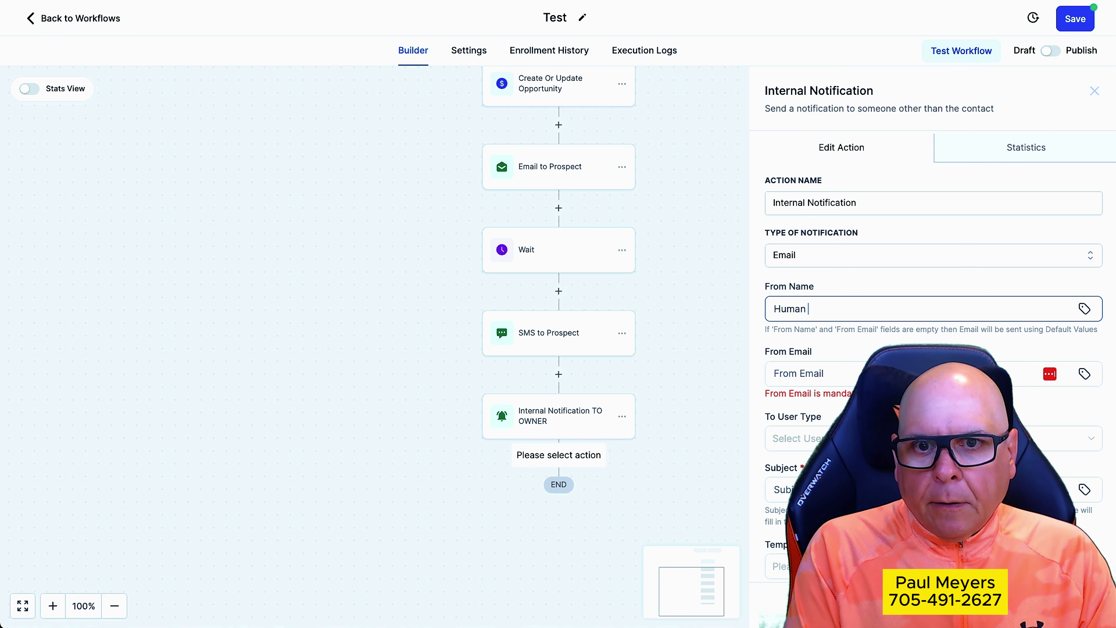
pyautogui.write('uman Touch CRM')
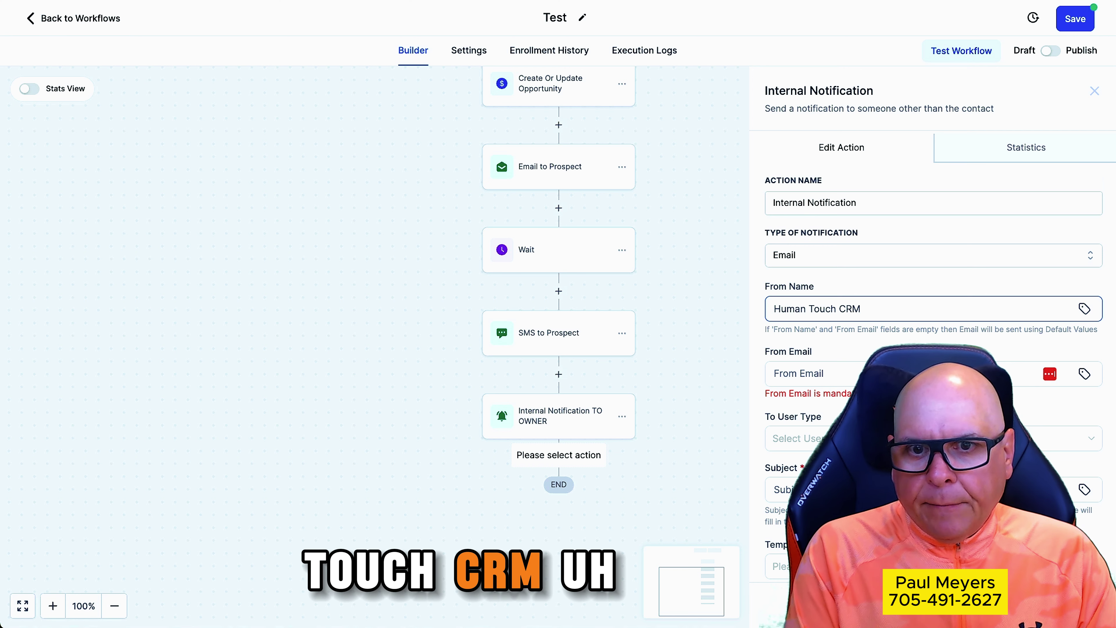
pyautogui.click(824, 374)
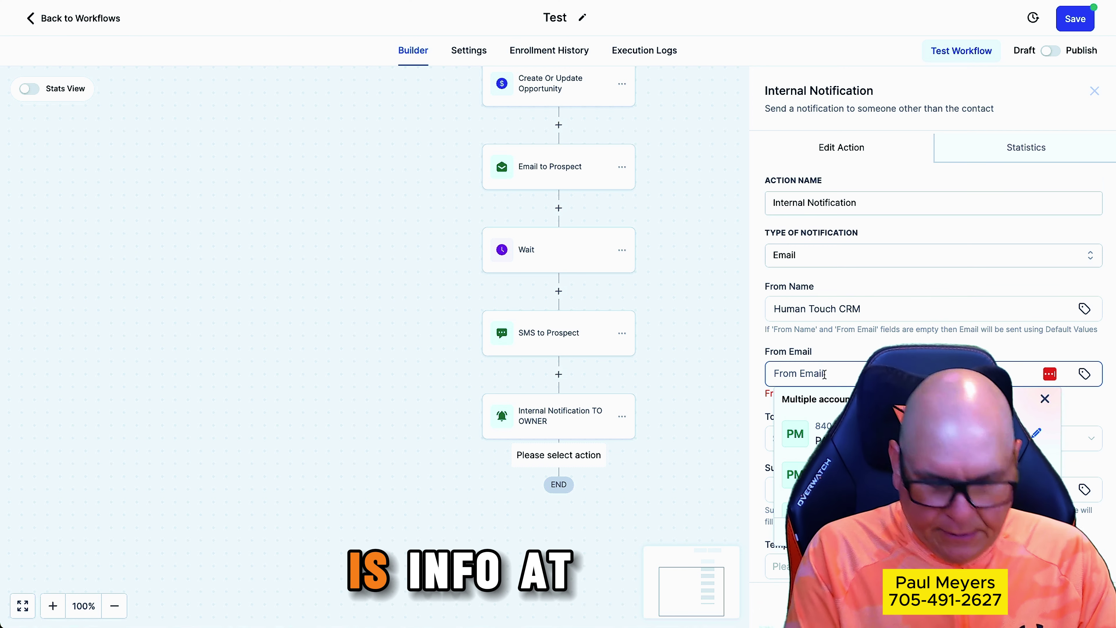
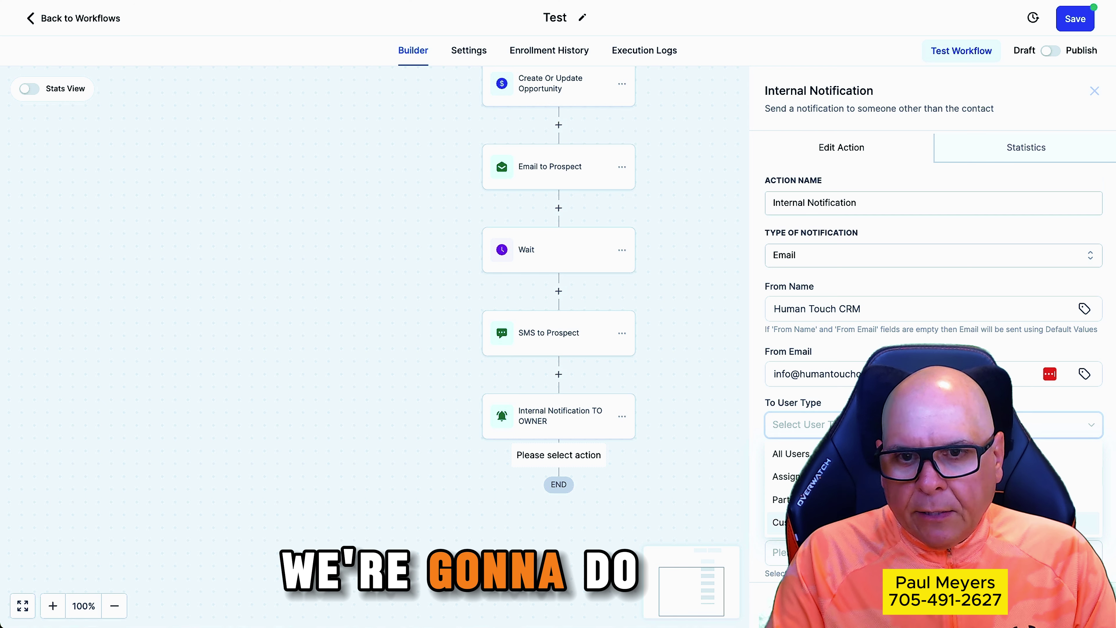
pyautogui.click(787, 522)
pyautogui.scroll(-4, 923, 352)
pyautogui.click(788, 295)
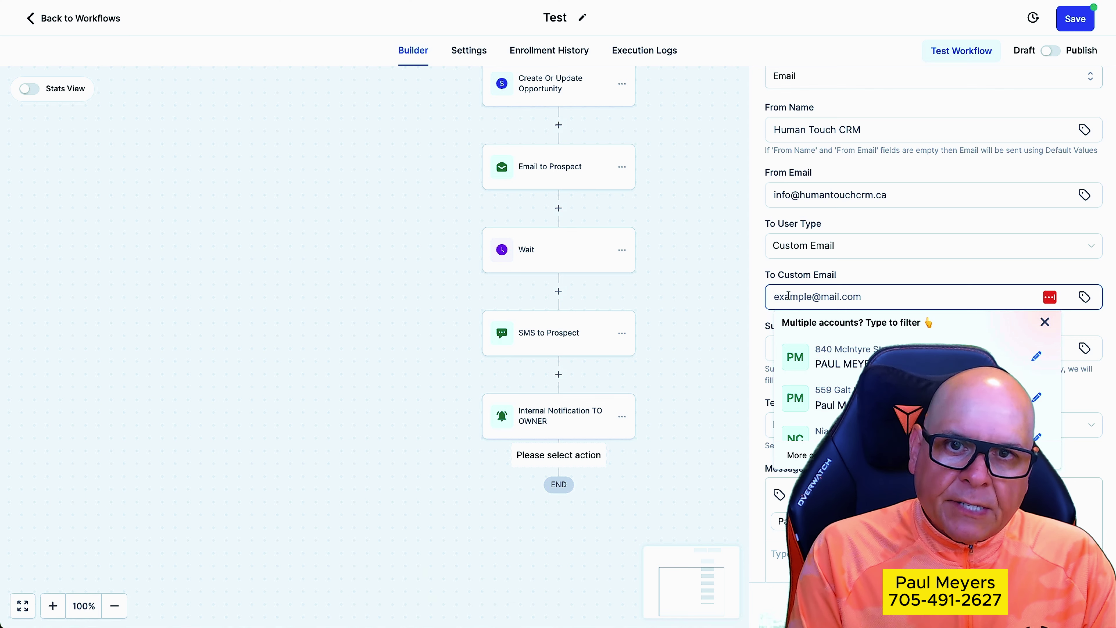
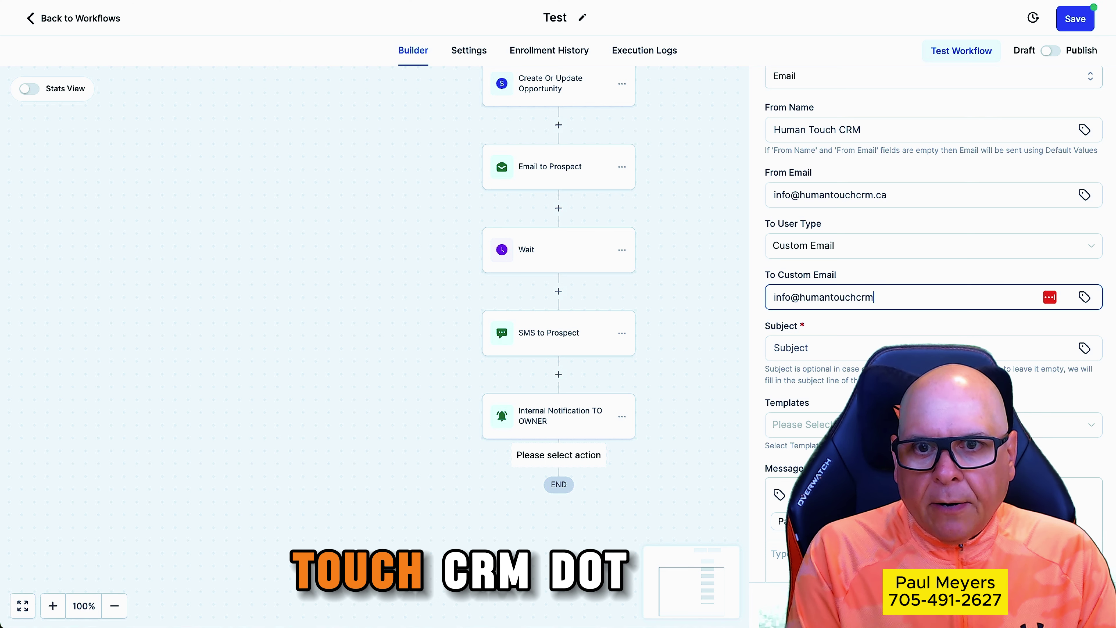
# Enter subject 'New Lea' and a Congratulations message followed by the pasted lead details
pyautogui.click(796, 347)
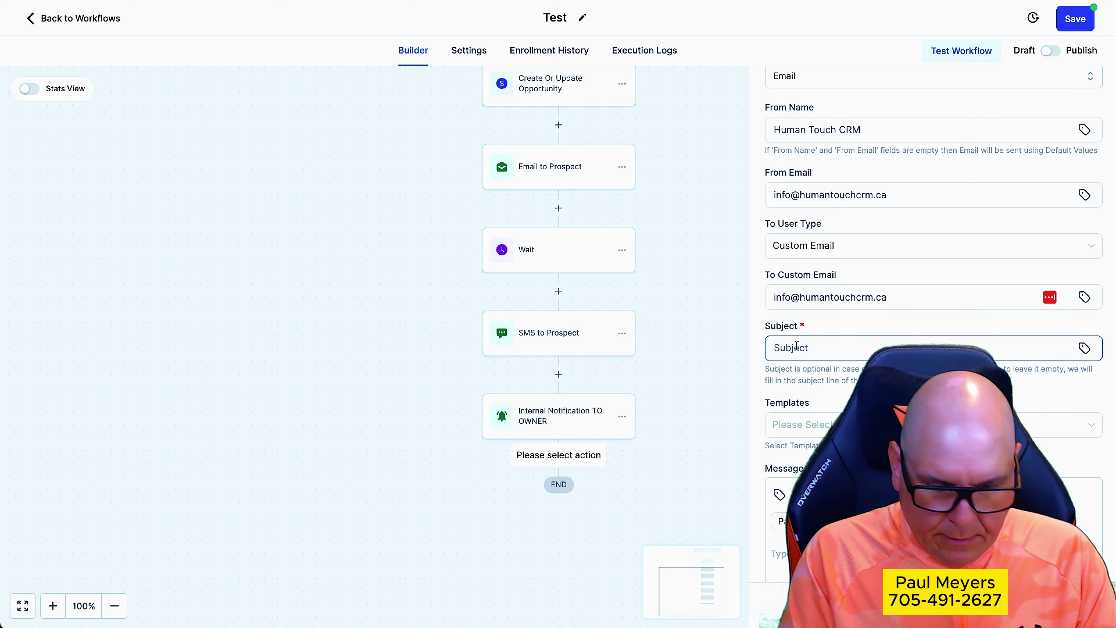
pyautogui.write('New Lead')
pyautogui.scroll(-4, 799, 402)
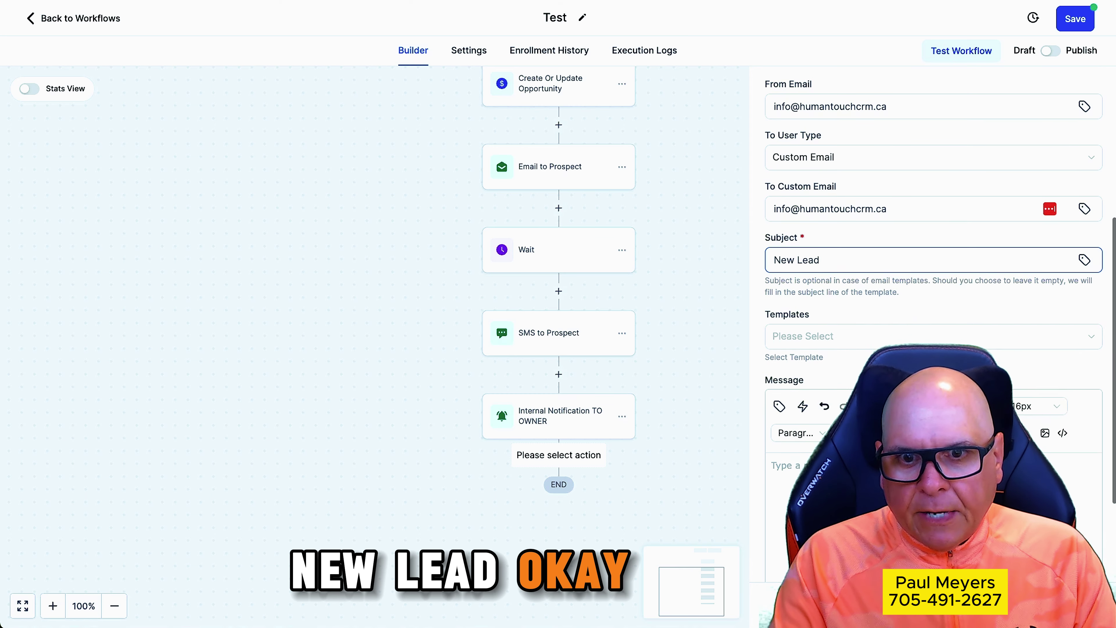
pyautogui.click(799, 401)
pyautogui.write('Hey Pa')
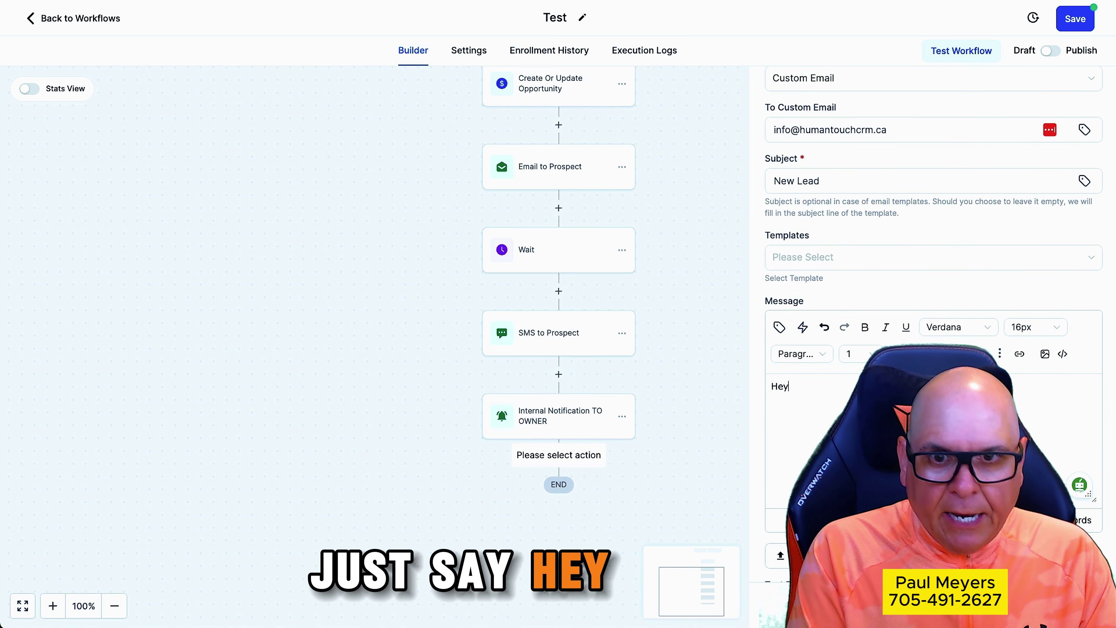
pyautogui.press('BackSpace')
pyautogui.press('BackSpace')
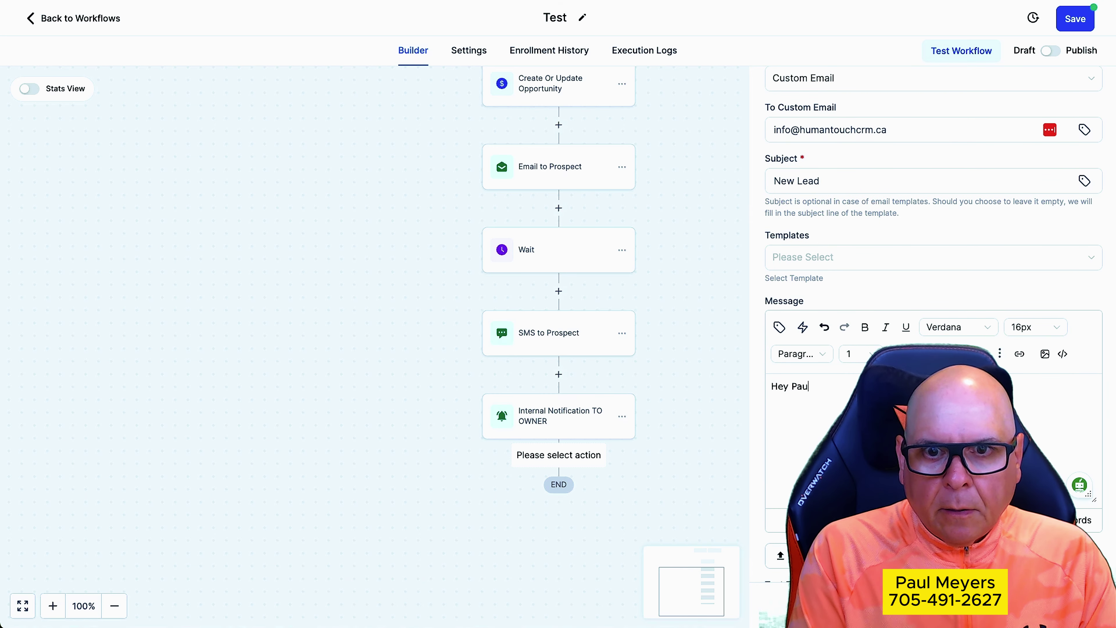
pyautogui.write('Contra')
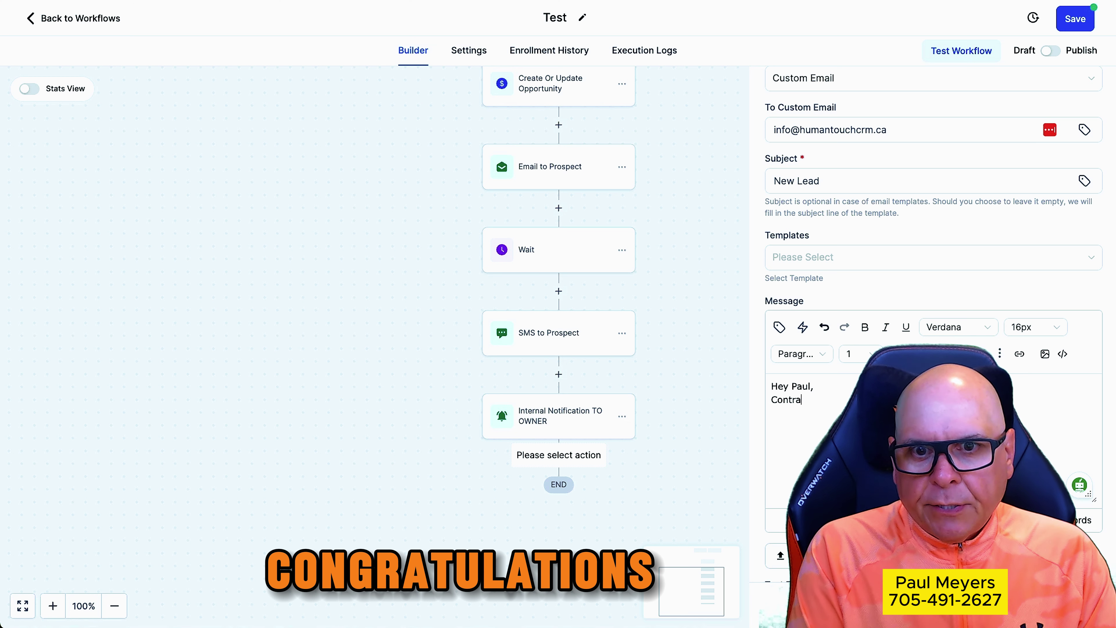
pyautogui.press('BackSpace')
pyautogui.press('BackSpace')
pyautogui.press('BackSpace')
pyautogui.write('gratulaions. .')
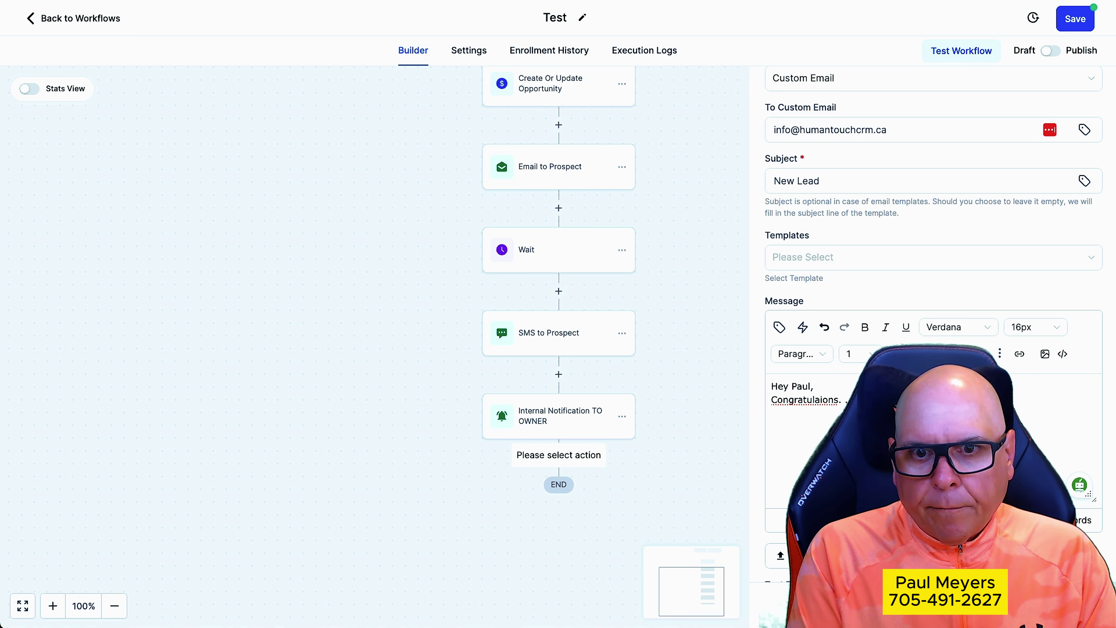
pyautogui.press('BackSpace')
pyautogui.press('BackSpace')
pyautogui.press('BackSpace')
pyautogui.press('BackSpace')
pyautogui.press('BackSpace')
pyautogui.press('BackSpace')
pyautogui.press('BackSpace')
pyautogui.write('tions.')
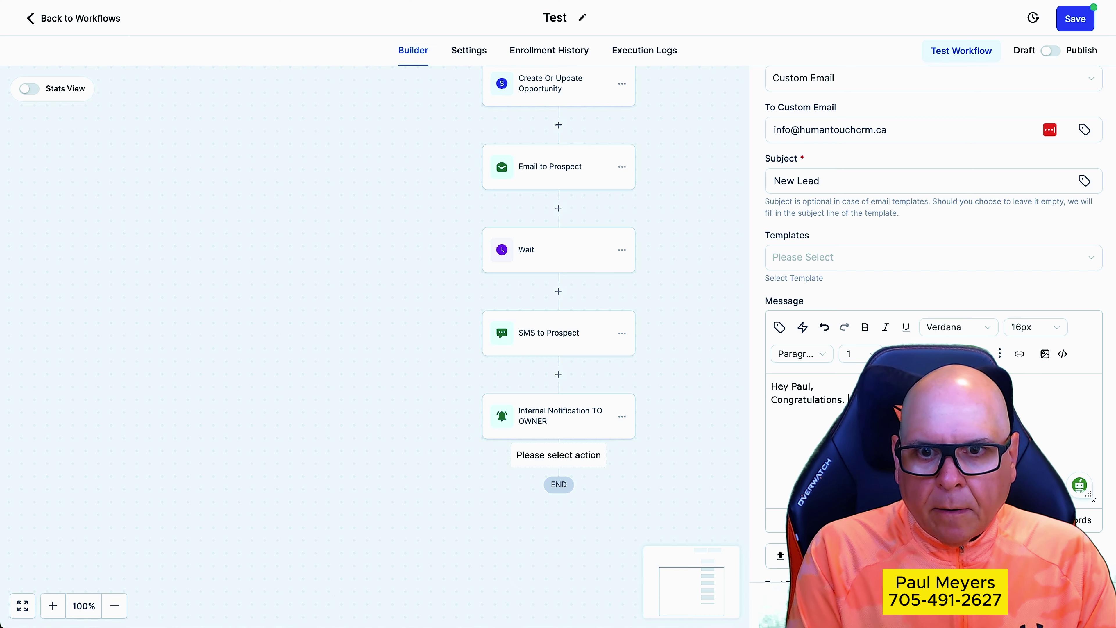
pyautogui.hotkey('ctrl', 'v')
# Rename the action to an internal email notification name and save it to the workflow
pyautogui.scroll(5, 923, 440)
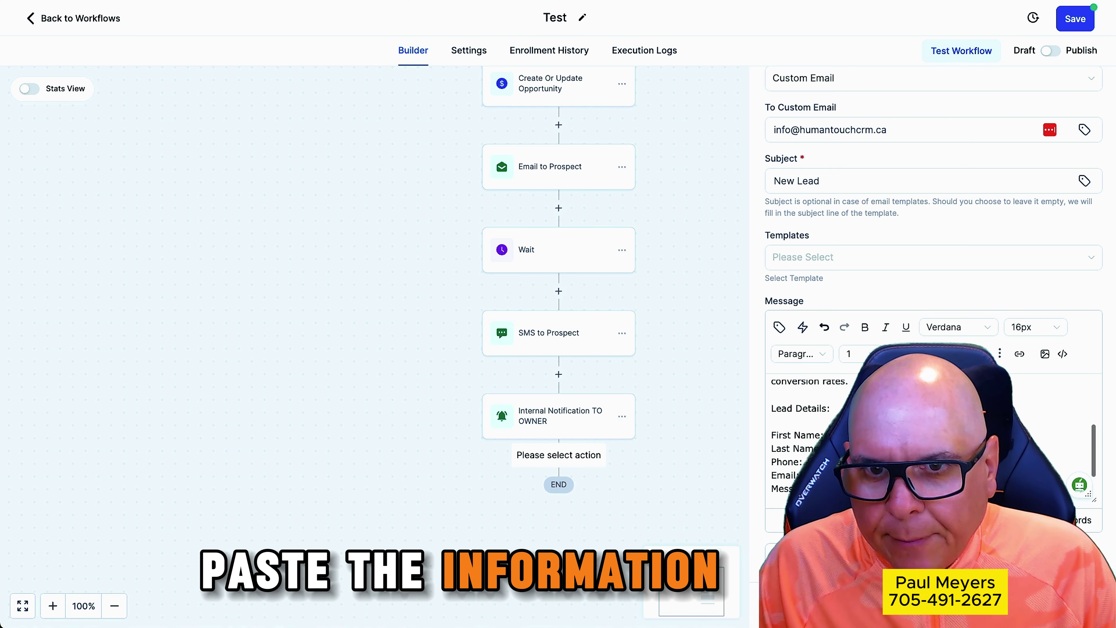
pyautogui.scroll(-3, 923, 440)
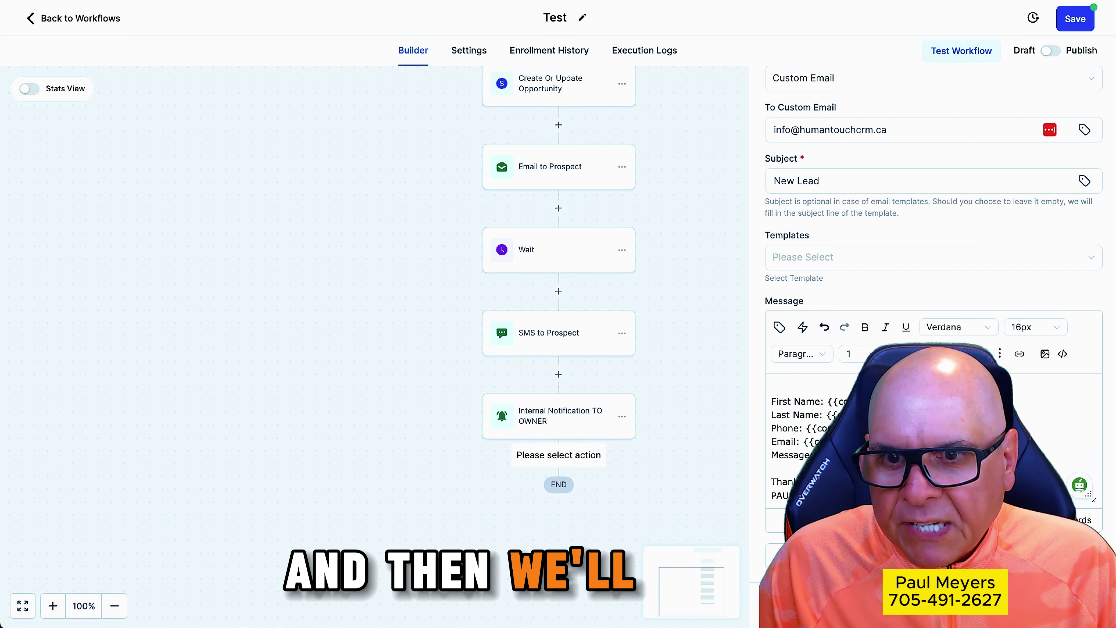
pyautogui.scroll(8, 836, 111)
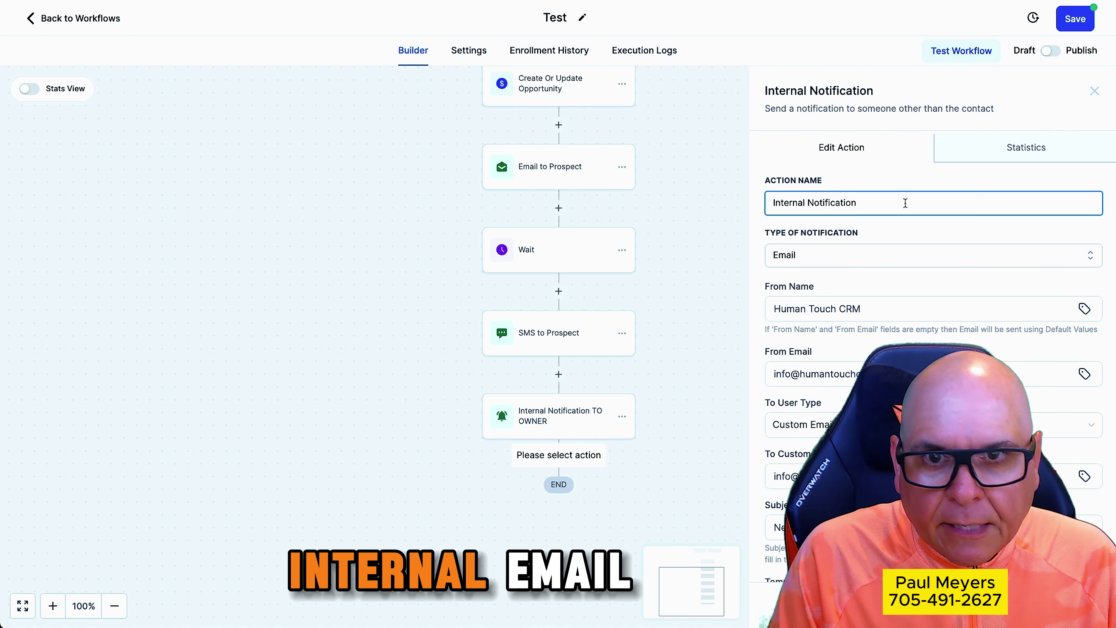
pyautogui.press('BackSpace')
pyautogui.press('BackSpace')
pyautogui.press('BackSpace')
pyautogui.press('BackSpace')
pyautogui.press('BackSpace')
pyautogui.press('BackSpace')
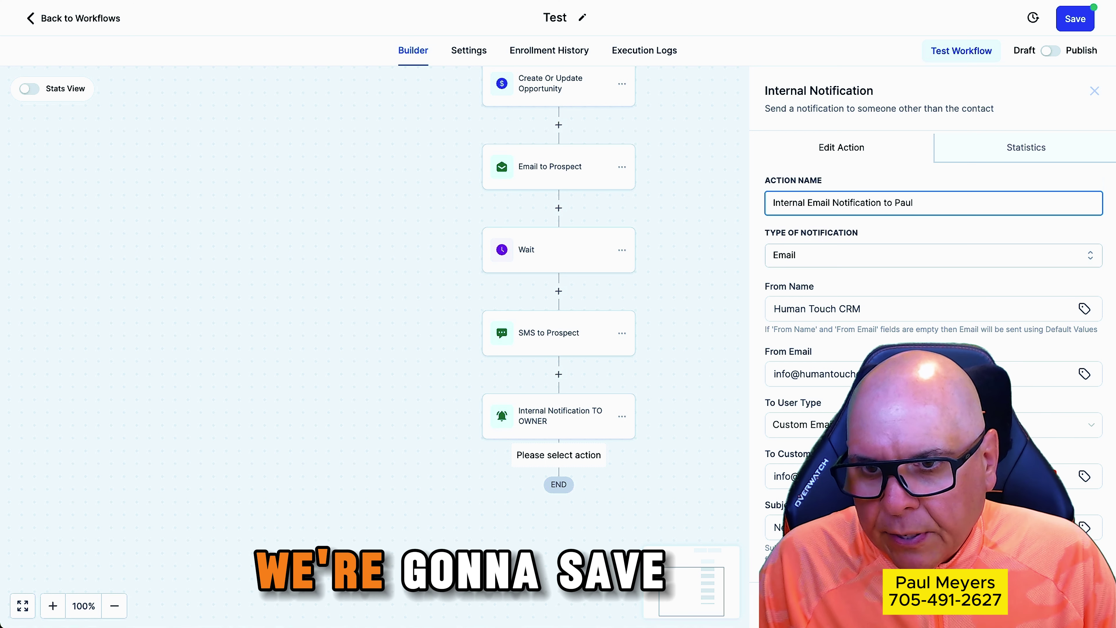
pyautogui.click(1068, 605)
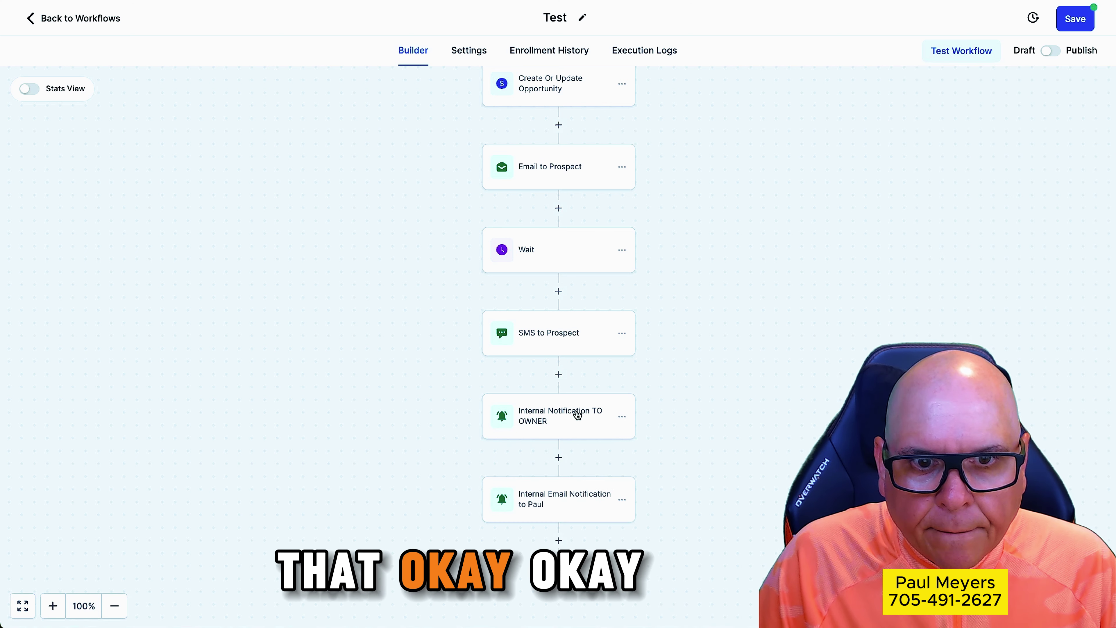
# Save the Test workflow and dismiss the Saved confirmation
pyautogui.scroll(1, 708, 426)
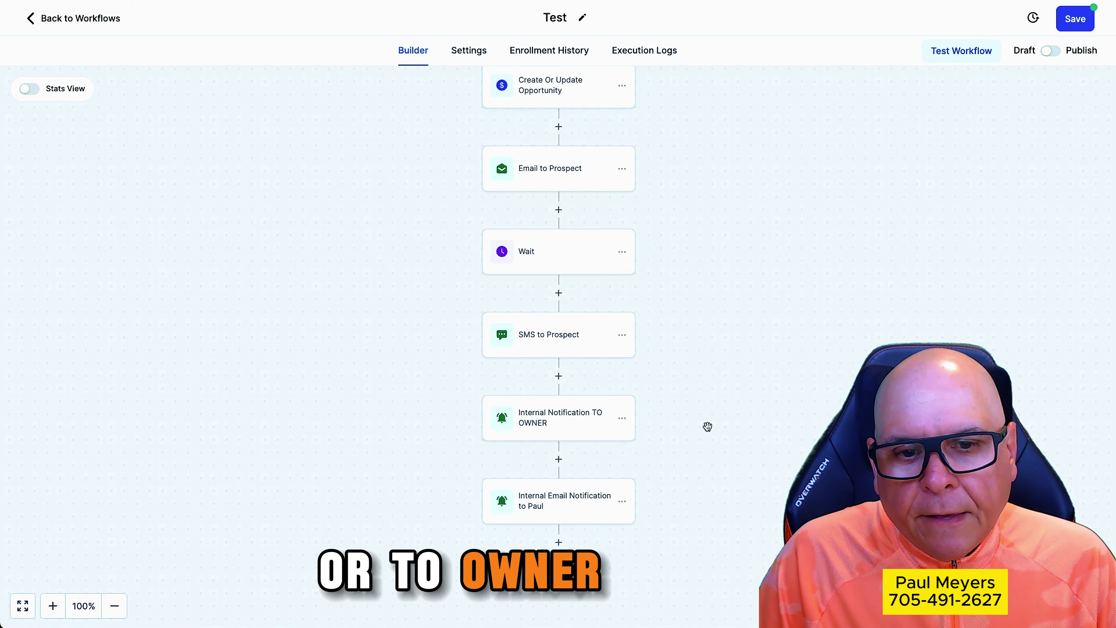
pyautogui.scroll(6, 707, 427)
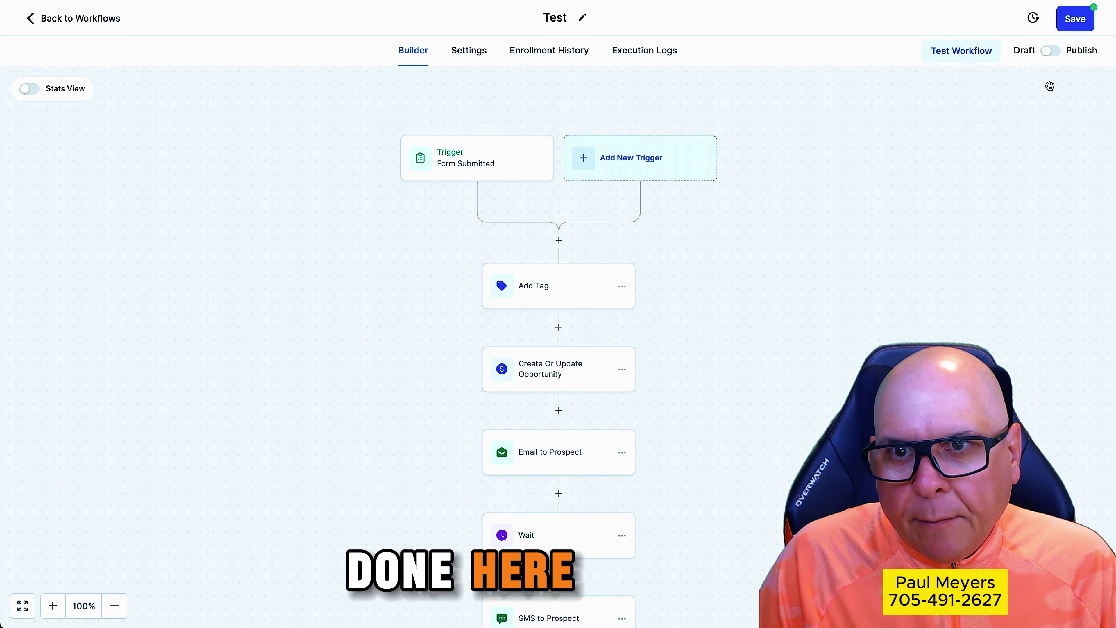
pyautogui.click(1070, 28)
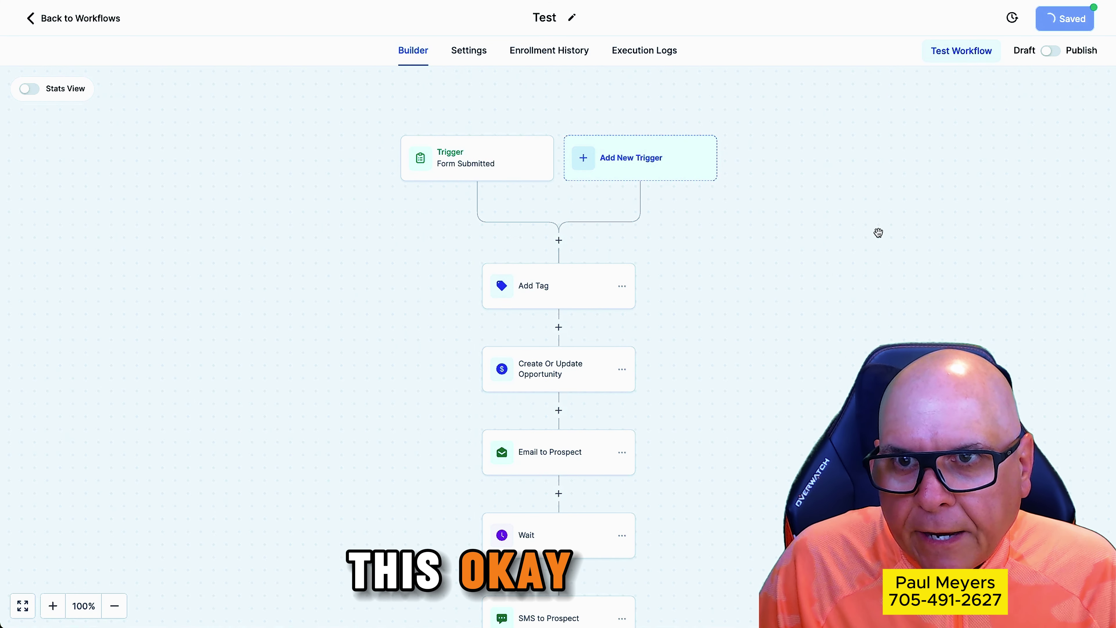
pyautogui.click(1095, 22)
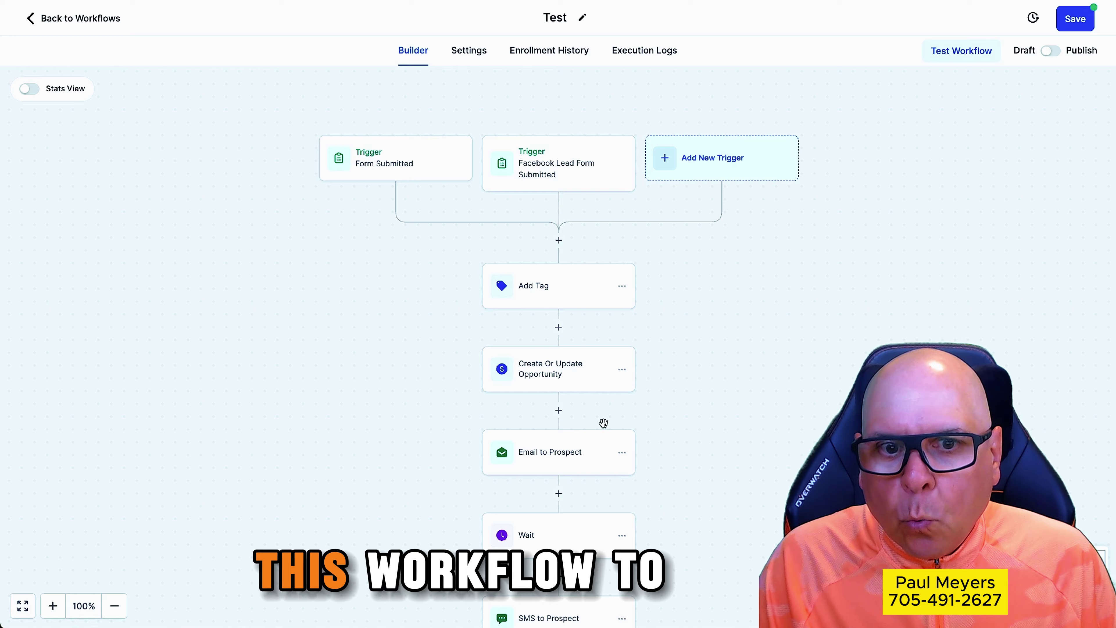
pyautogui.scroll(-2, 600, 426)
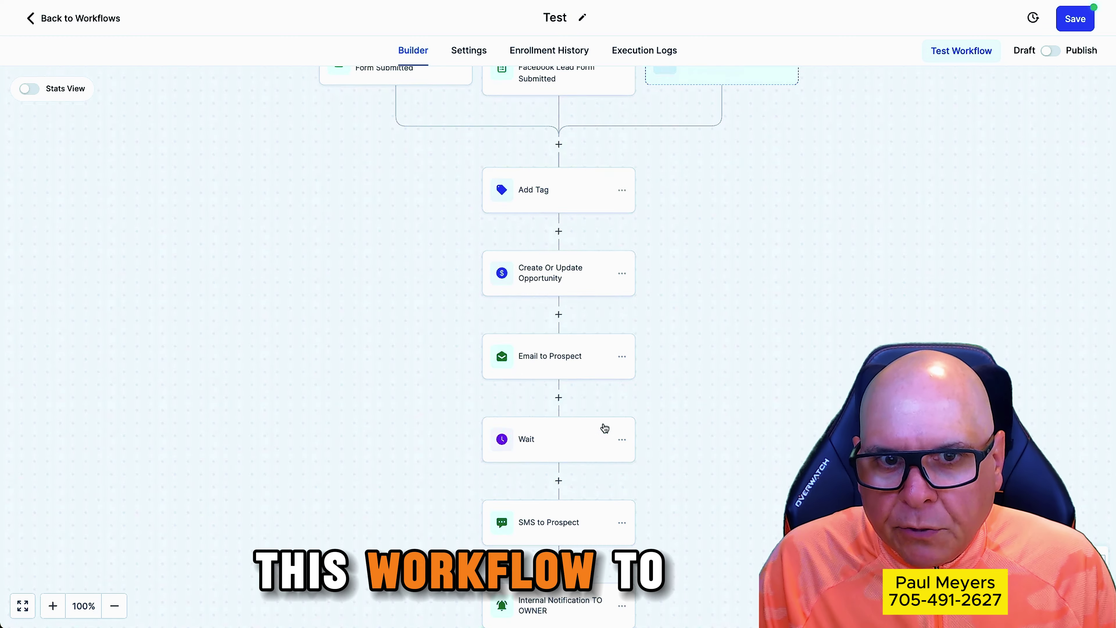
pyautogui.scroll(4, 600, 426)
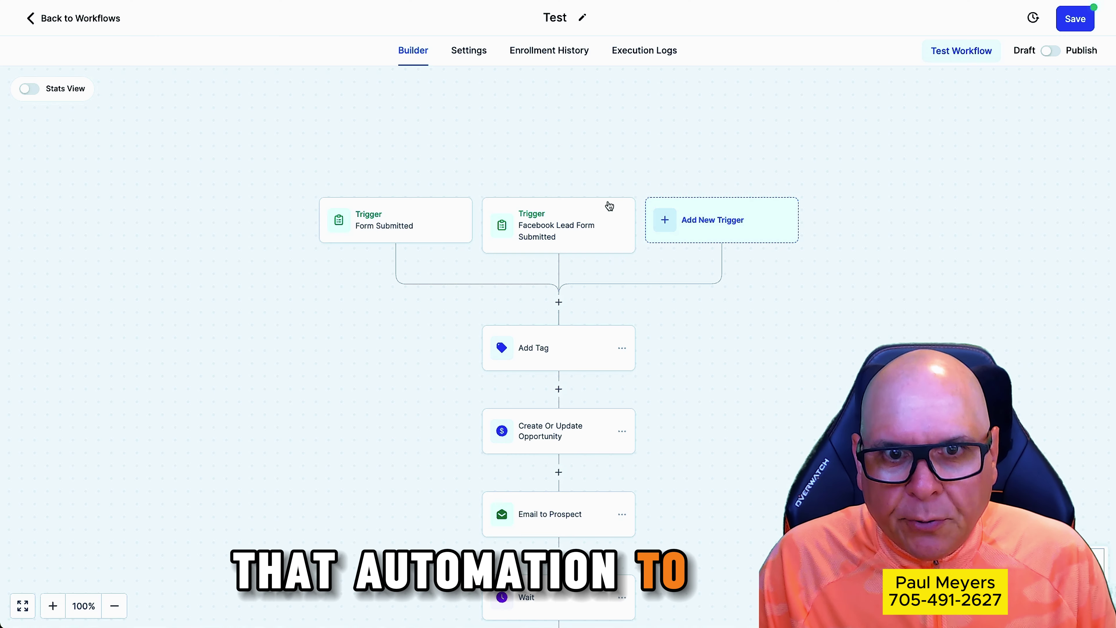
pyautogui.scroll(-4, 756, 321)
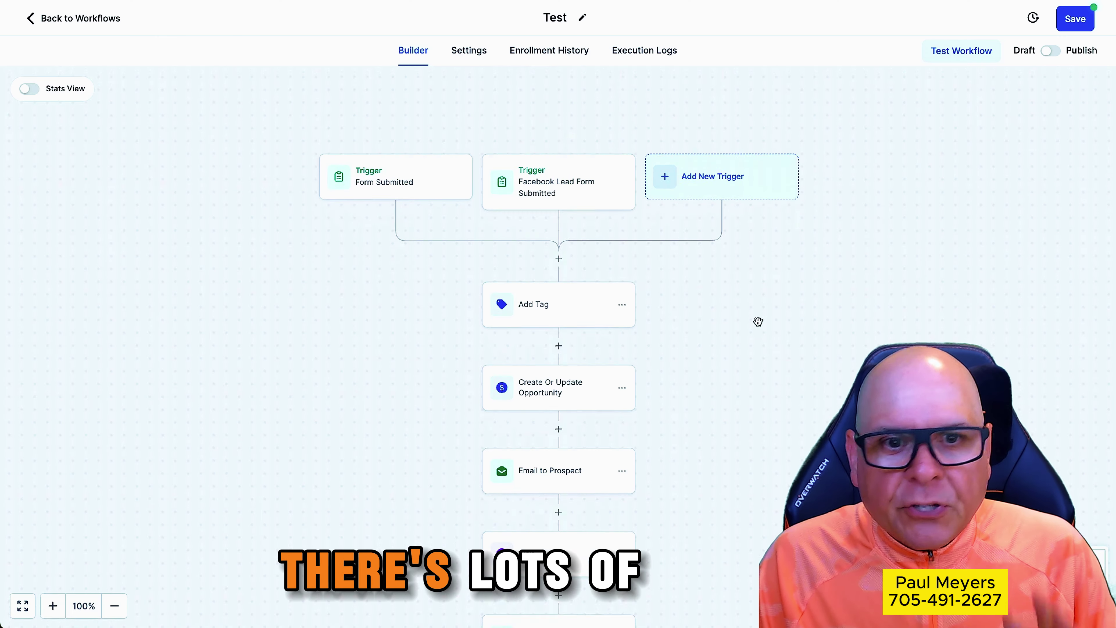
pyautogui.scroll(-3, 756, 322)
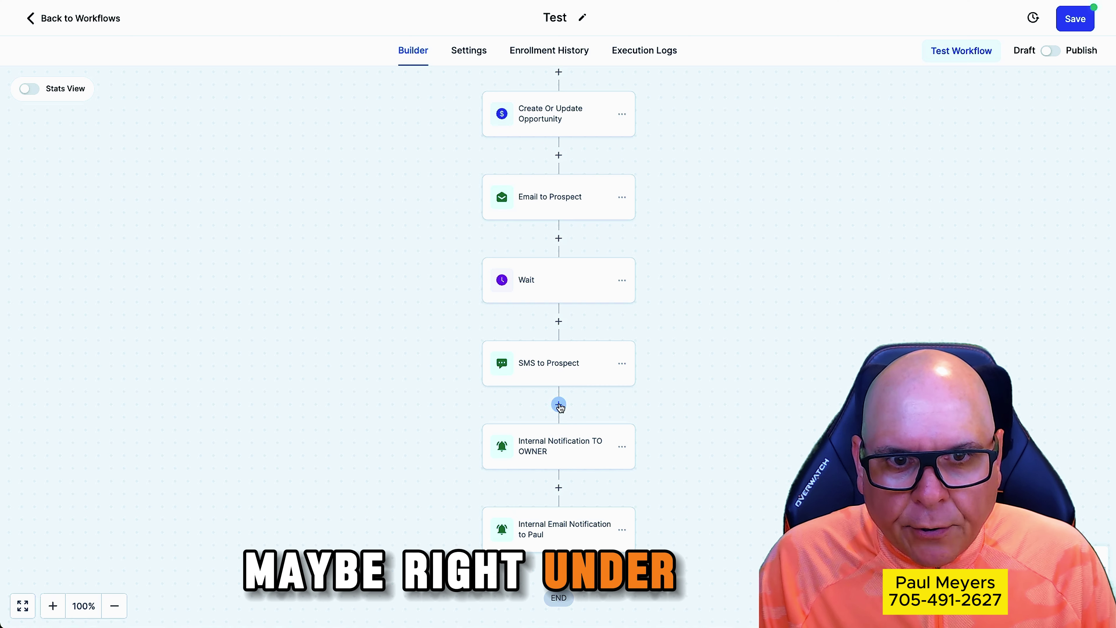
# Insert a 1-minute Wait step below SMS to Prospect
pyautogui.click(558, 403)
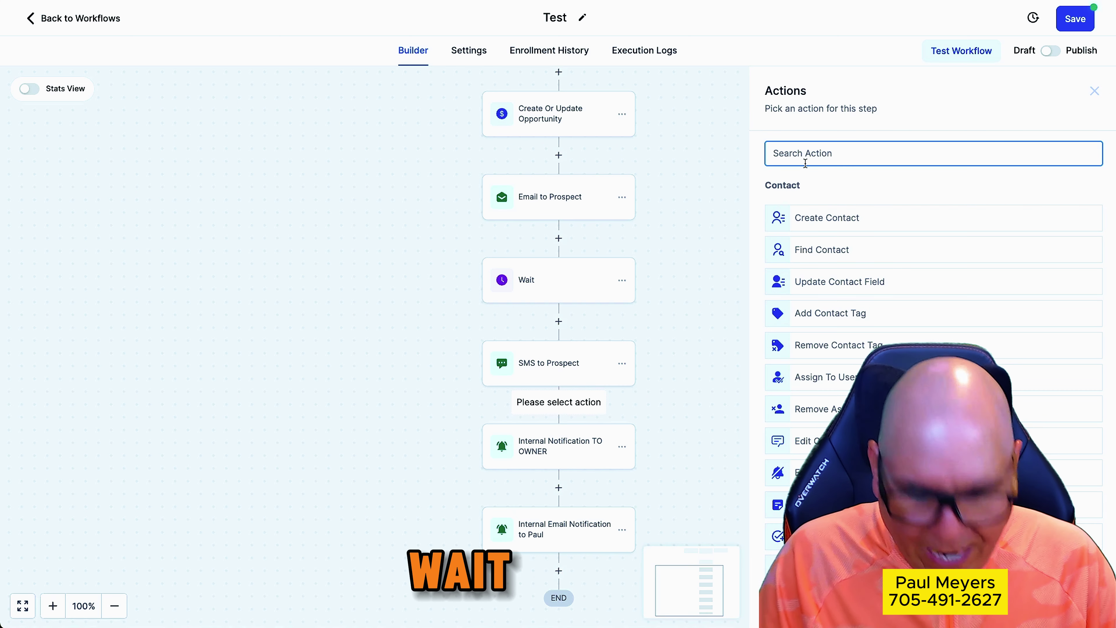
pyautogui.write('wait')
pyautogui.click(806, 208)
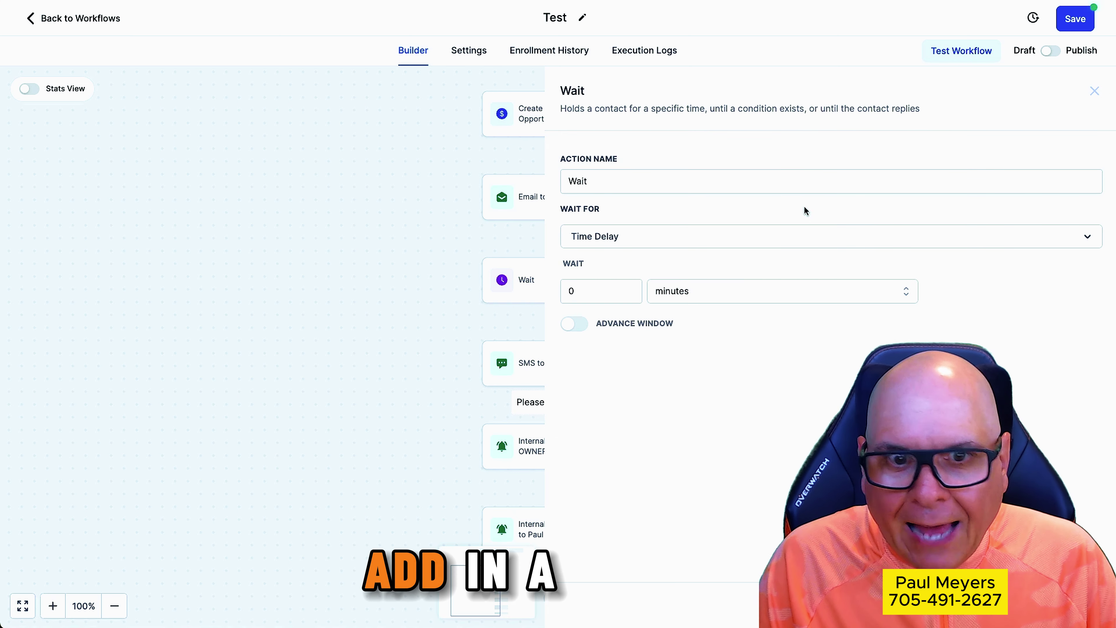
pyautogui.click(627, 288)
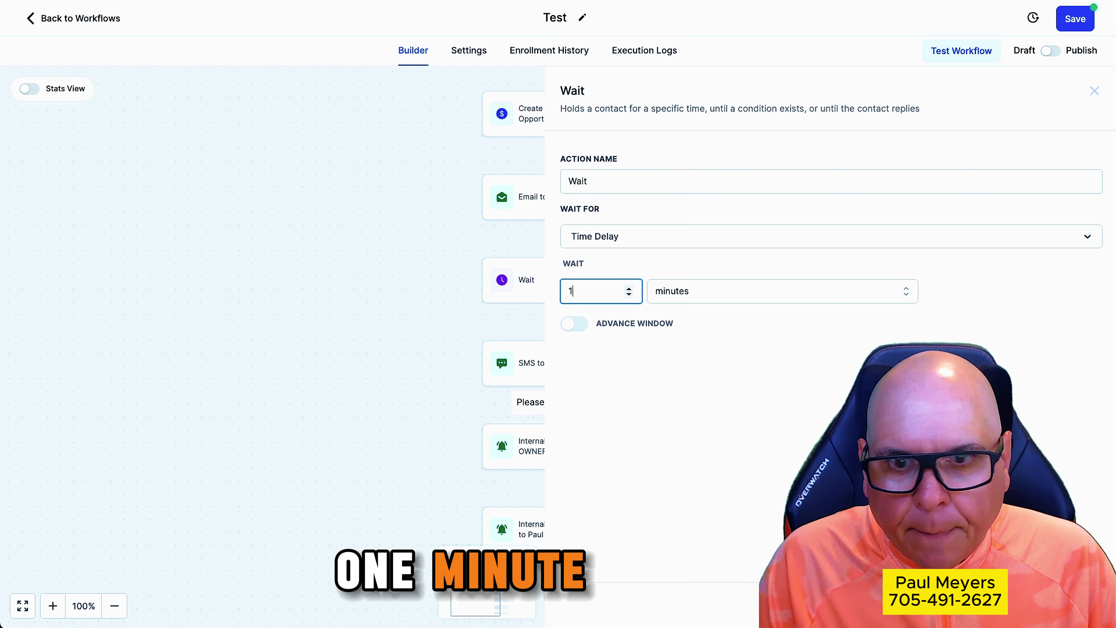
pyautogui.click(1071, 605)
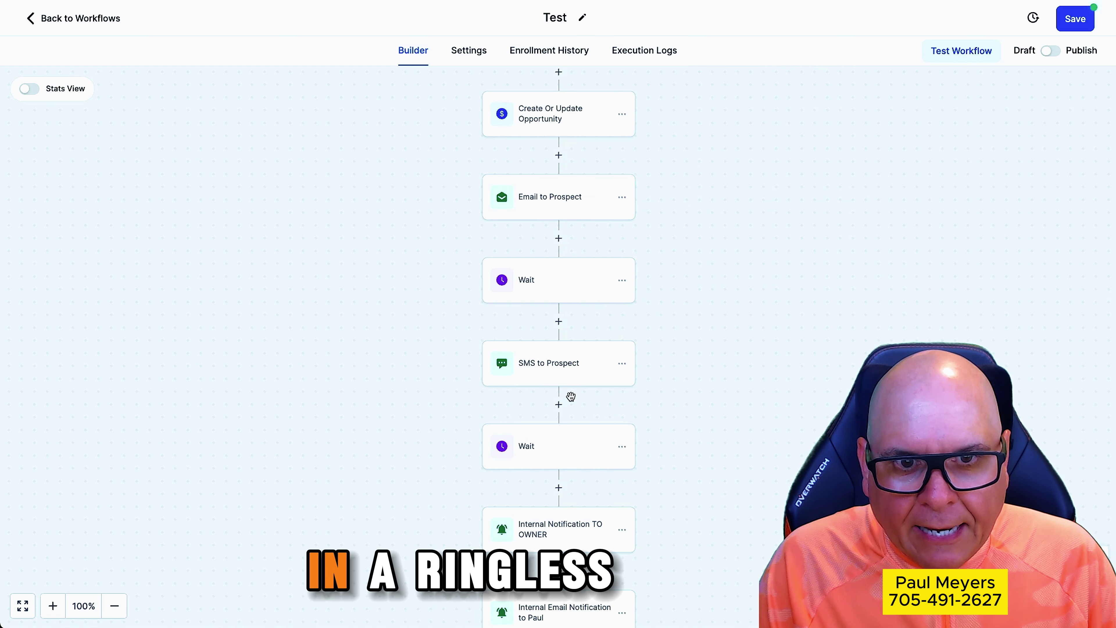
# Try adding a Voicemail step below the new Wait, then close it without adding
pyautogui.scroll(-1, 574, 402)
pyautogui.click(559, 458)
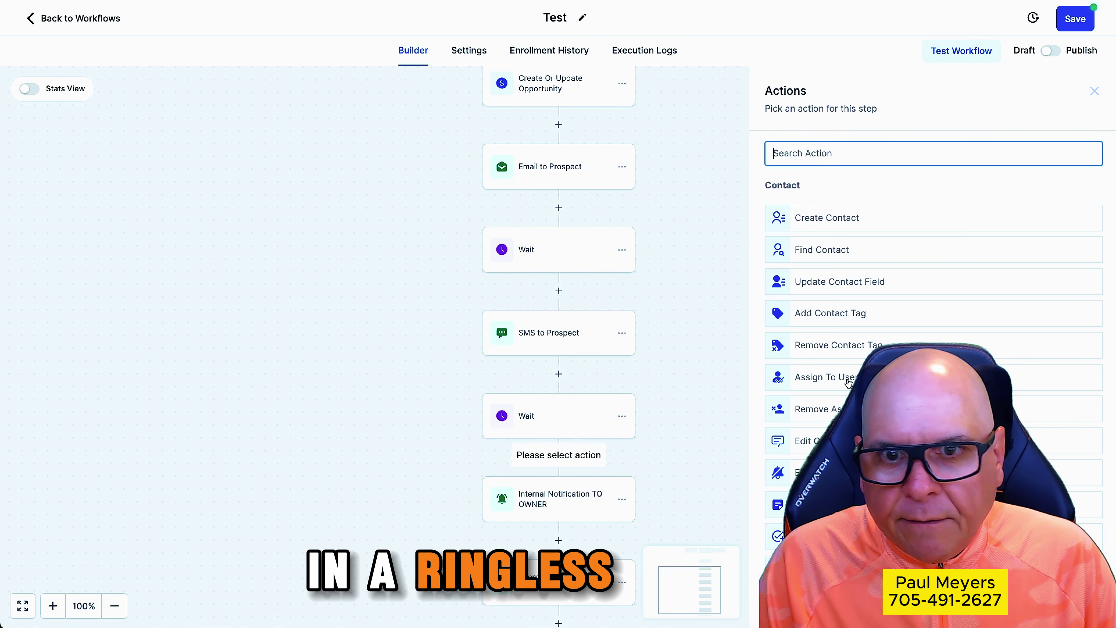
pyautogui.write('voic')
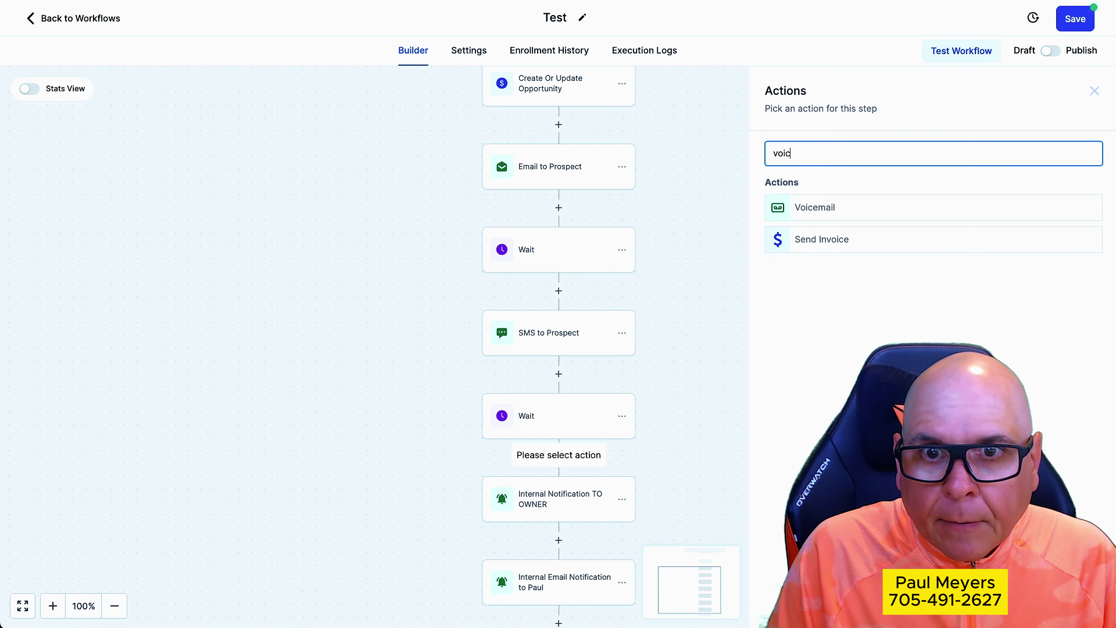
pyautogui.click(826, 208)
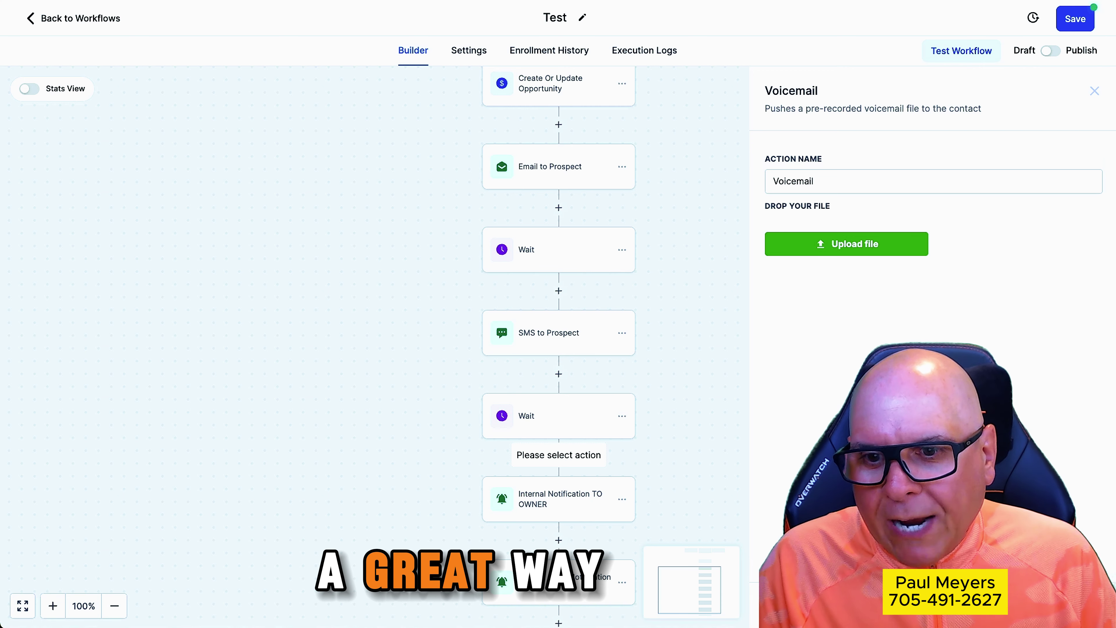
pyautogui.click(1075, 19)
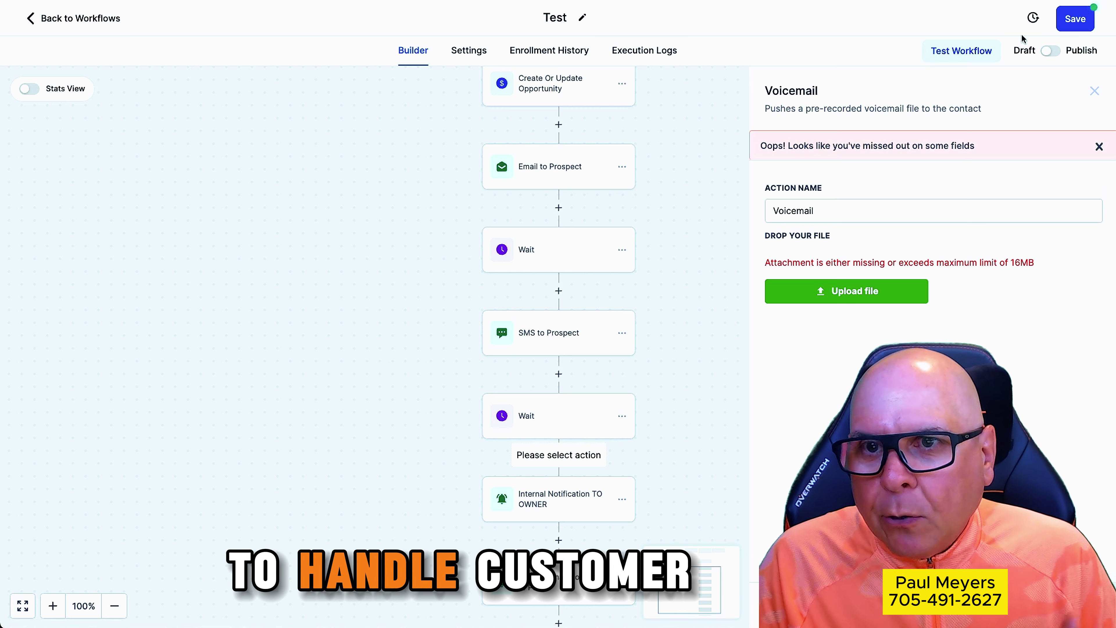
pyautogui.click(1093, 93)
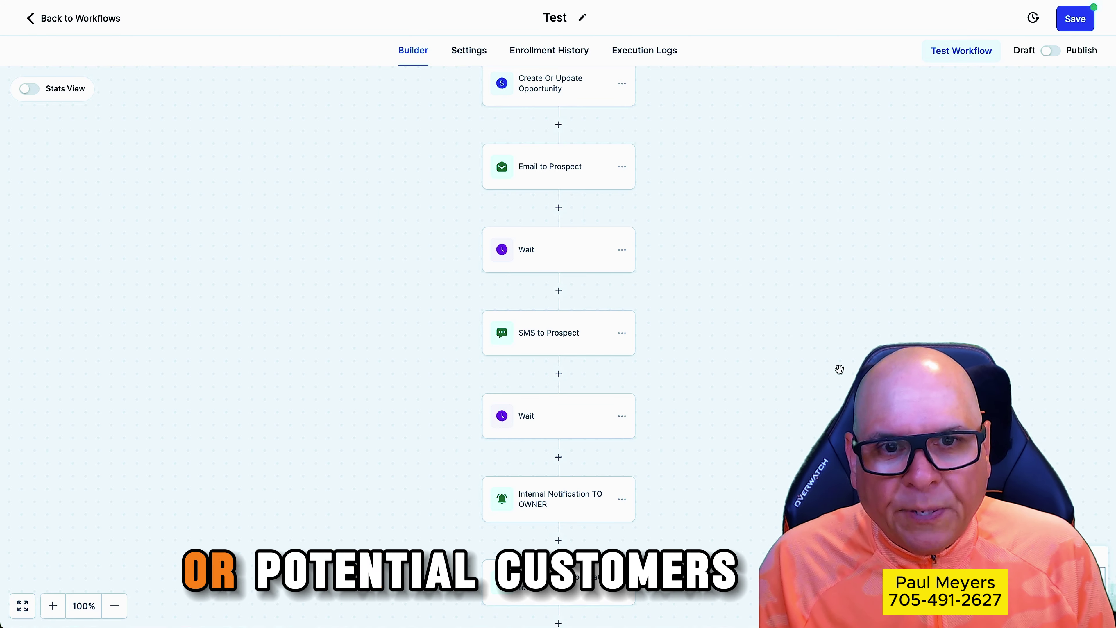
# Save the Test workflow and go back to the Workflow List
pyautogui.scroll(-5, 753, 395)
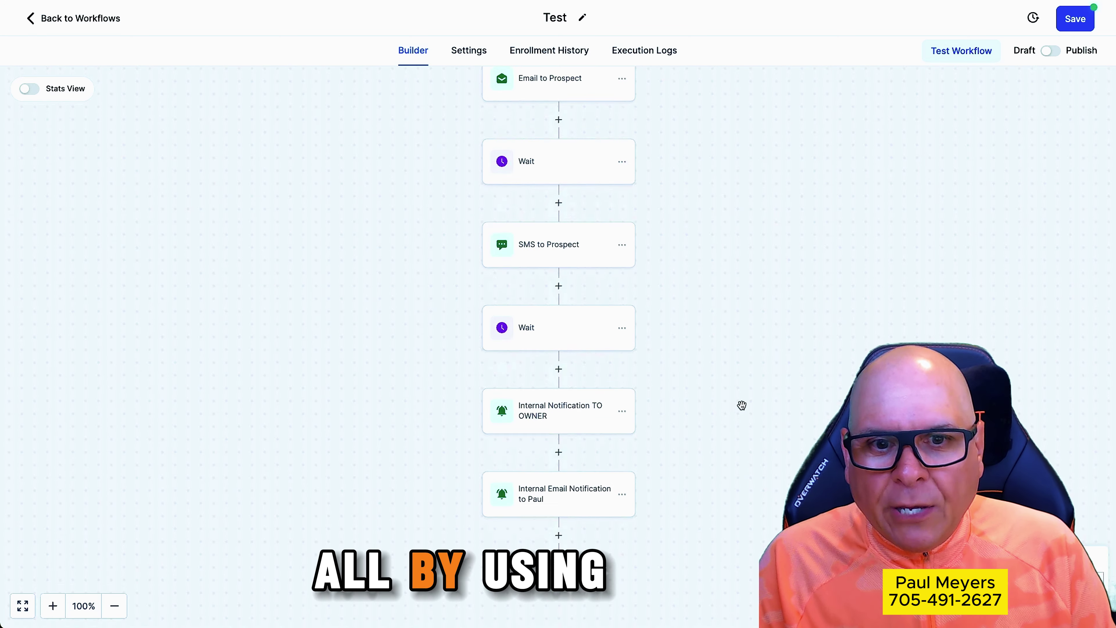
pyautogui.scroll(10, 734, 421)
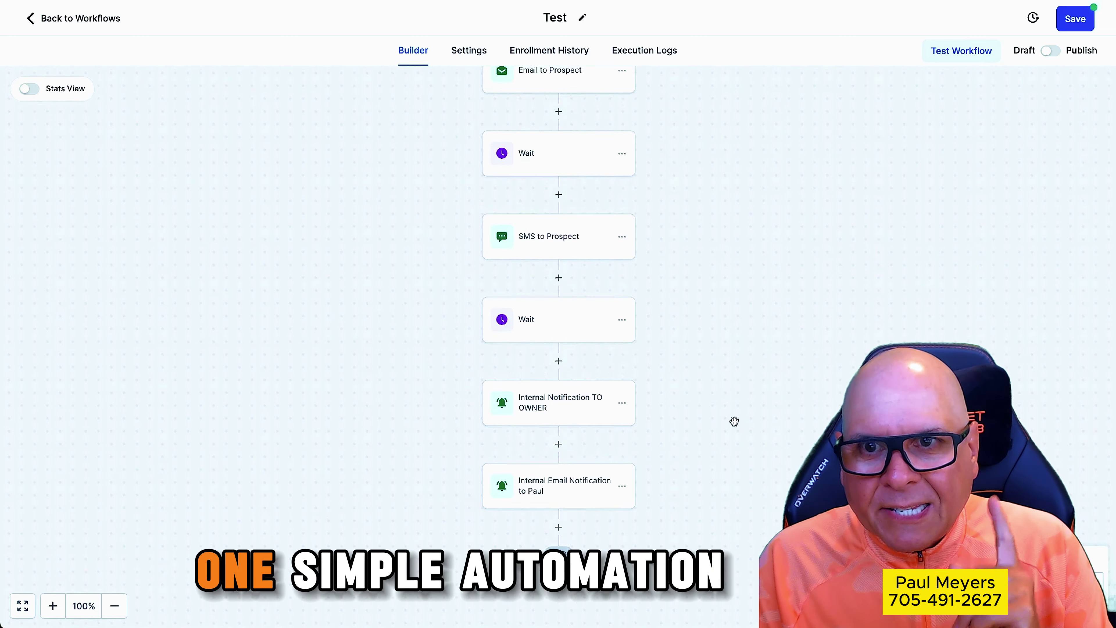
pyautogui.scroll(5, 735, 421)
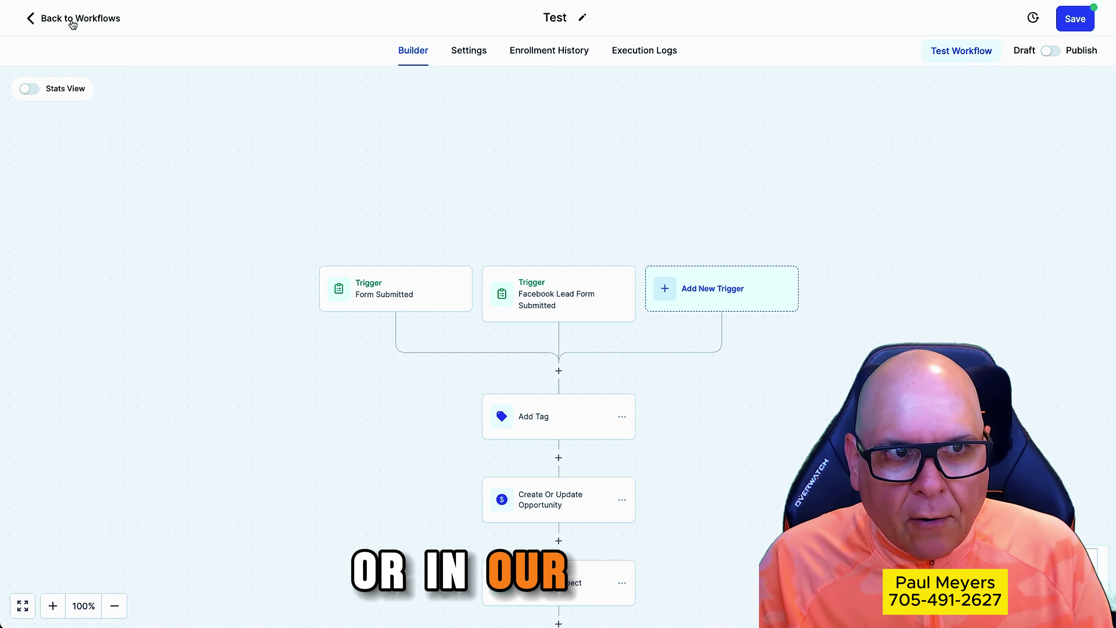
pyautogui.click(1069, 25)
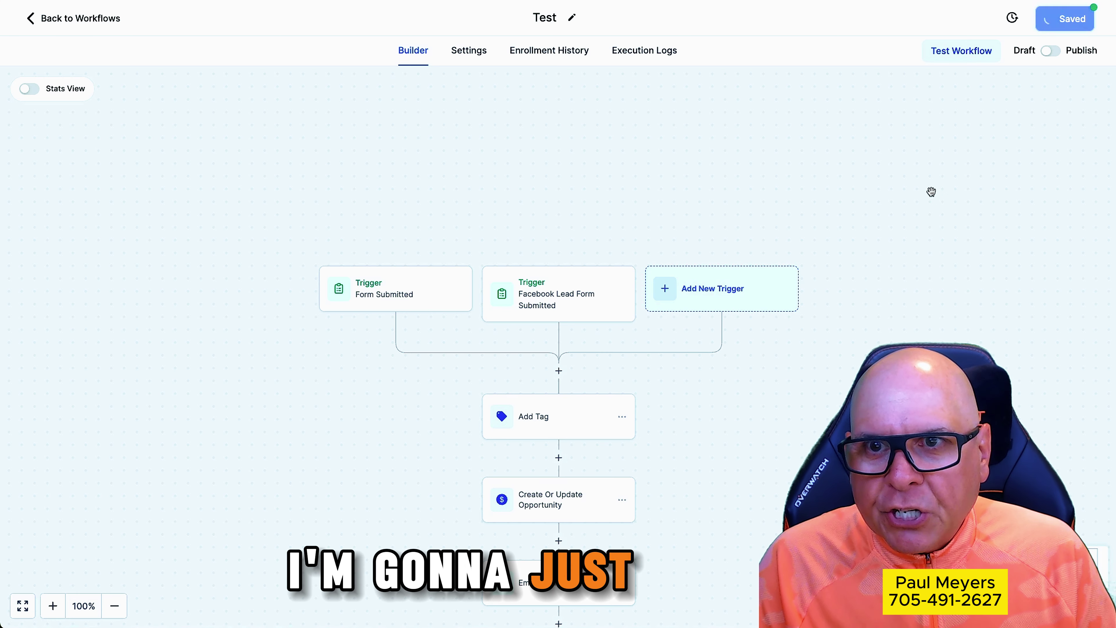
pyautogui.click(67, 22)
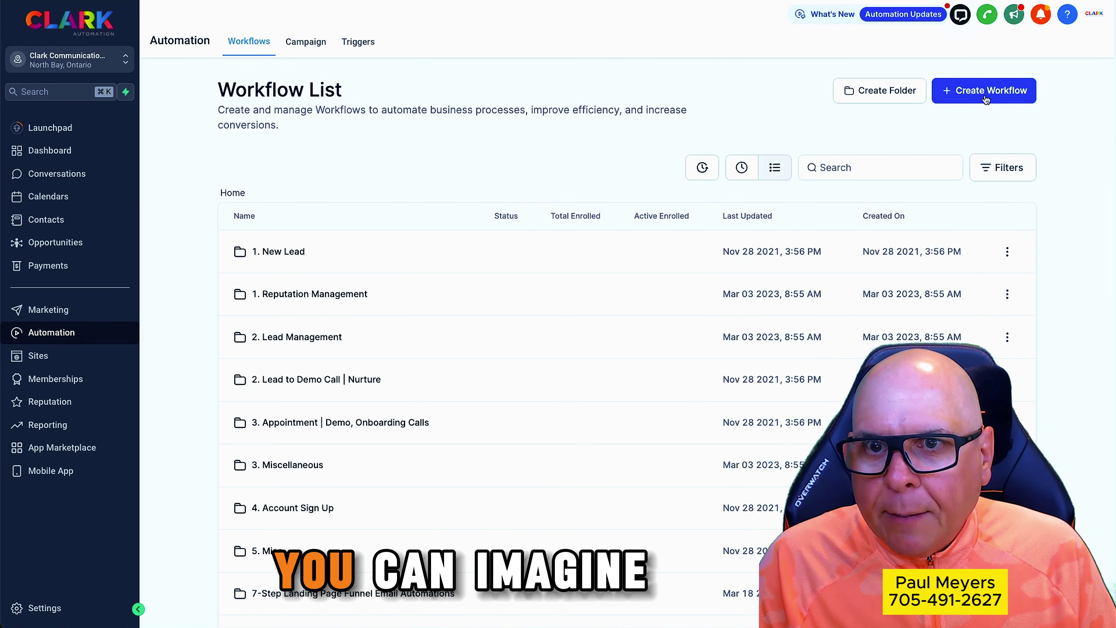
# Start a new workflow from a recipe and browse the templates, highlighting Appointment Confirmation
pyautogui.click(993, 94)
pyautogui.click(991, 131)
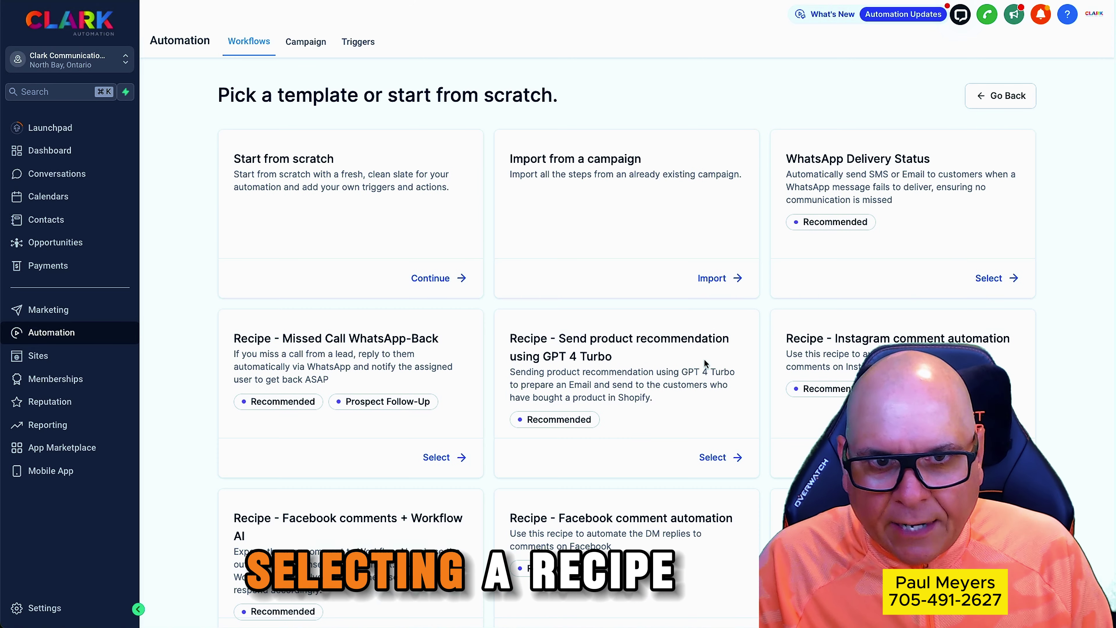
pyautogui.scroll(-1, 705, 352)
pyautogui.scroll(-1, 705, 357)
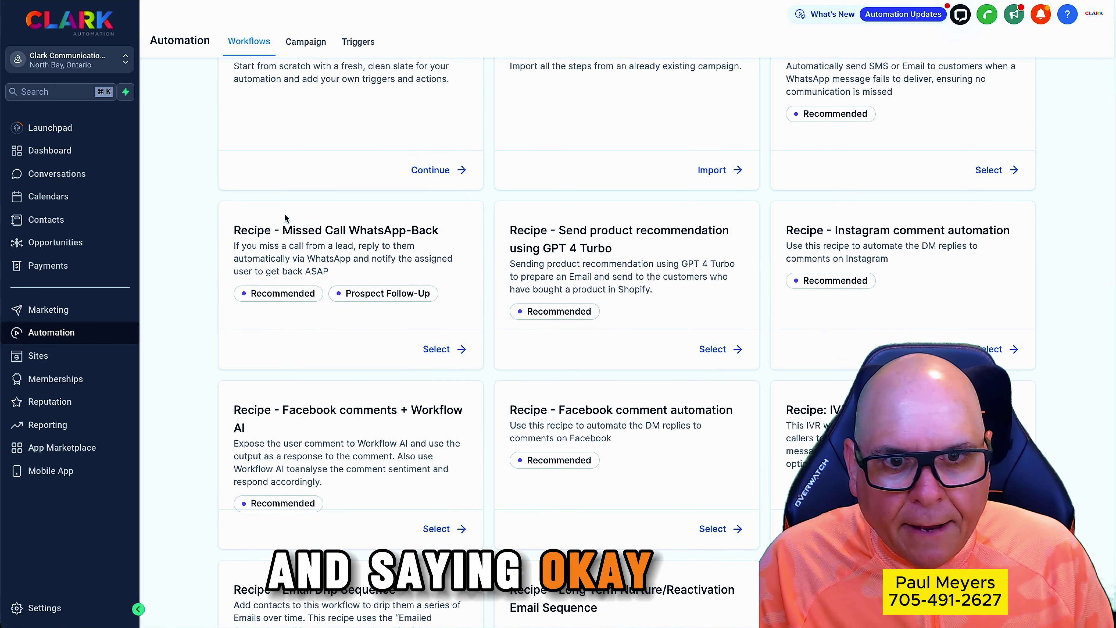
pyautogui.scroll(-4, 653, 353)
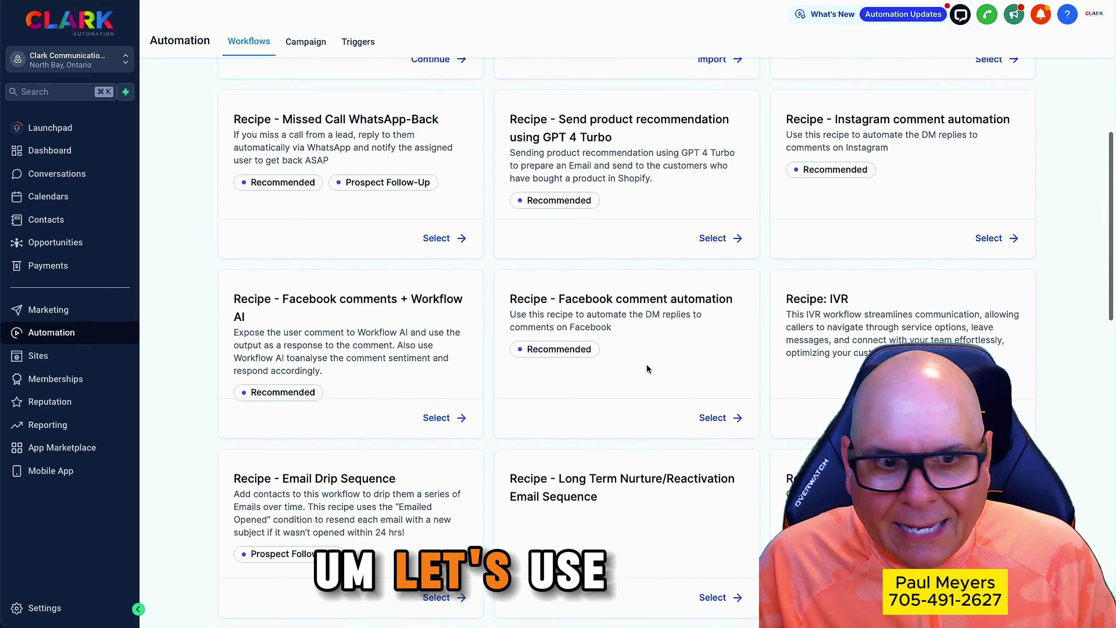
pyautogui.scroll(-5, 675, 464)
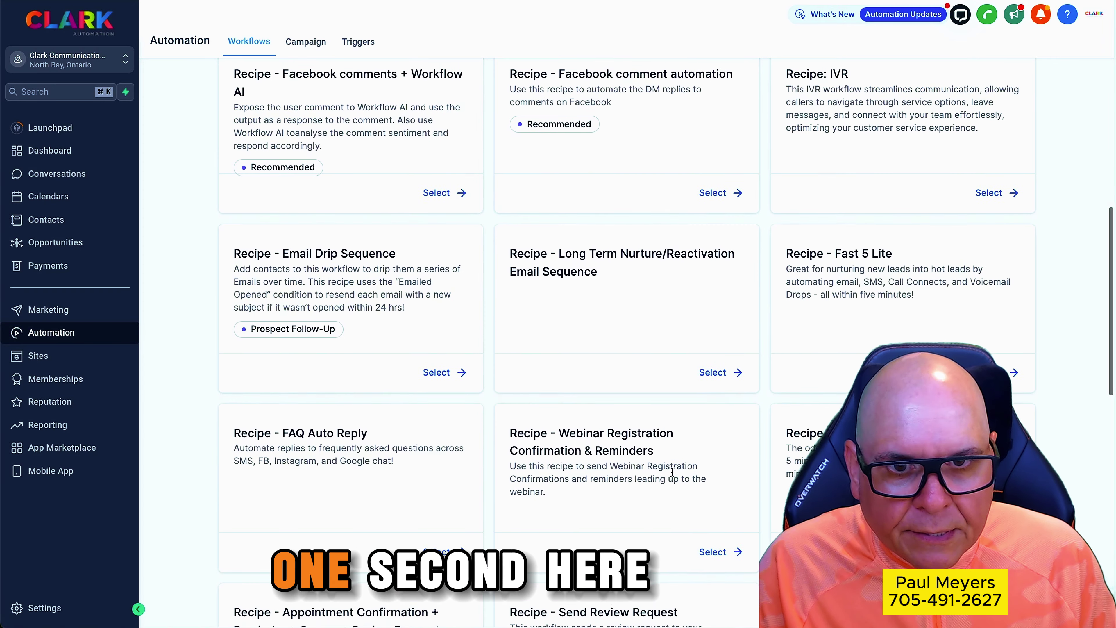
pyautogui.scroll(-4, 670, 493)
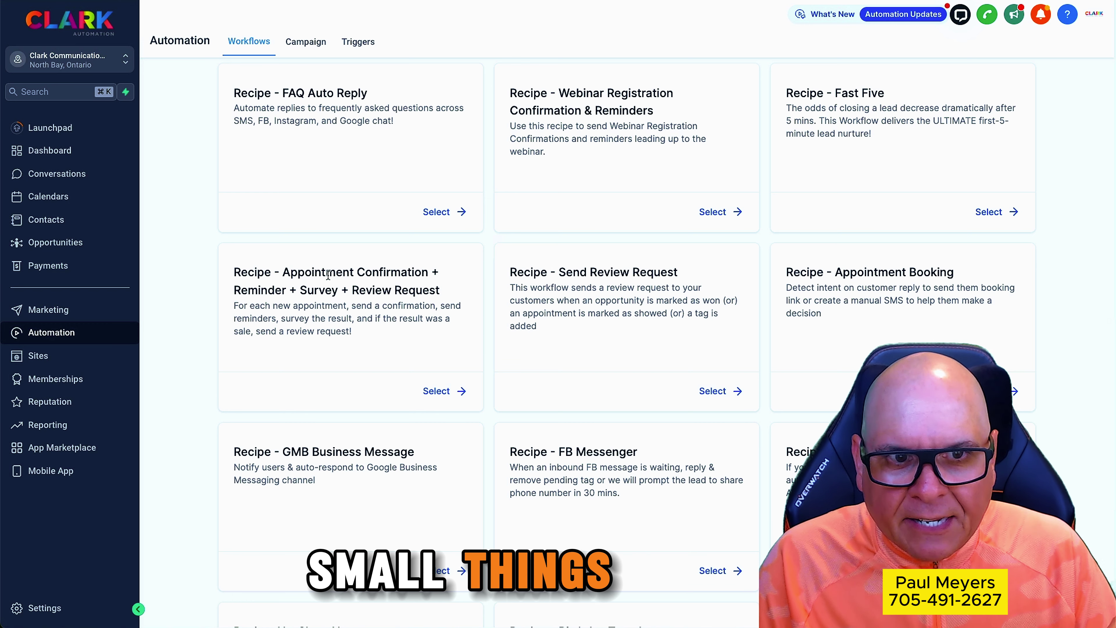
pyautogui.moveTo(283, 272); pyautogui.dragTo(426, 272)
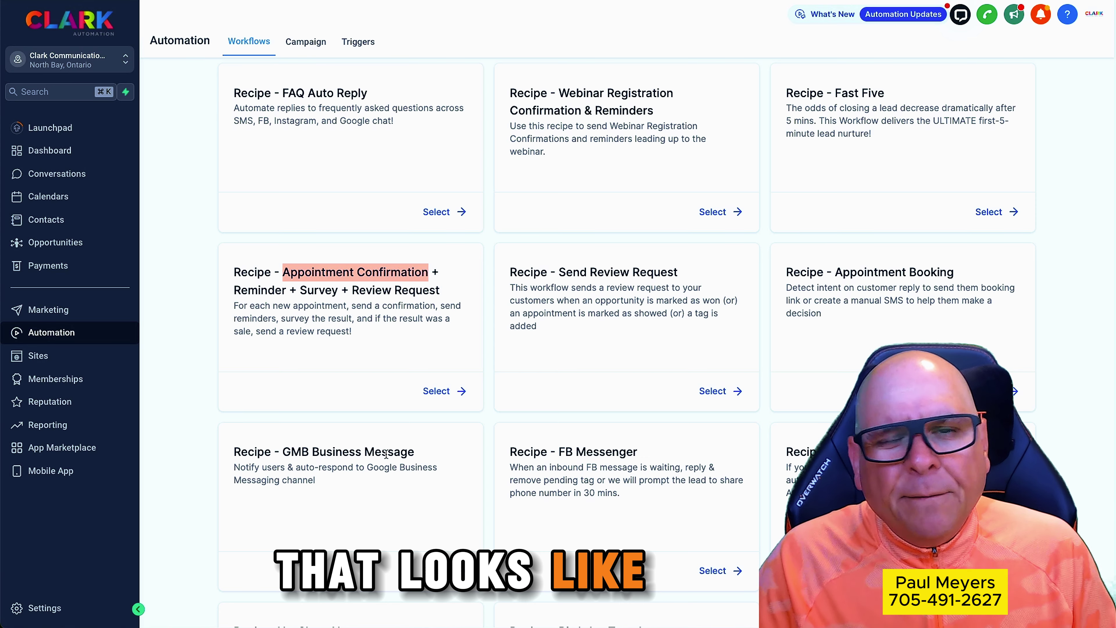
pyautogui.scroll(8, 487, 356)
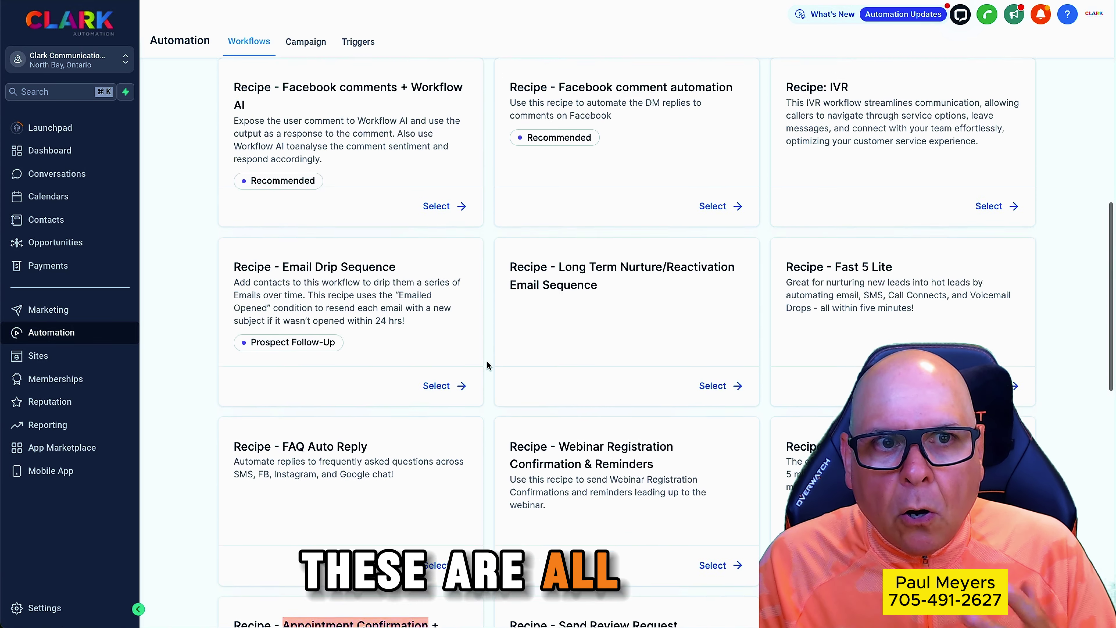
pyautogui.scroll(10, 486, 365)
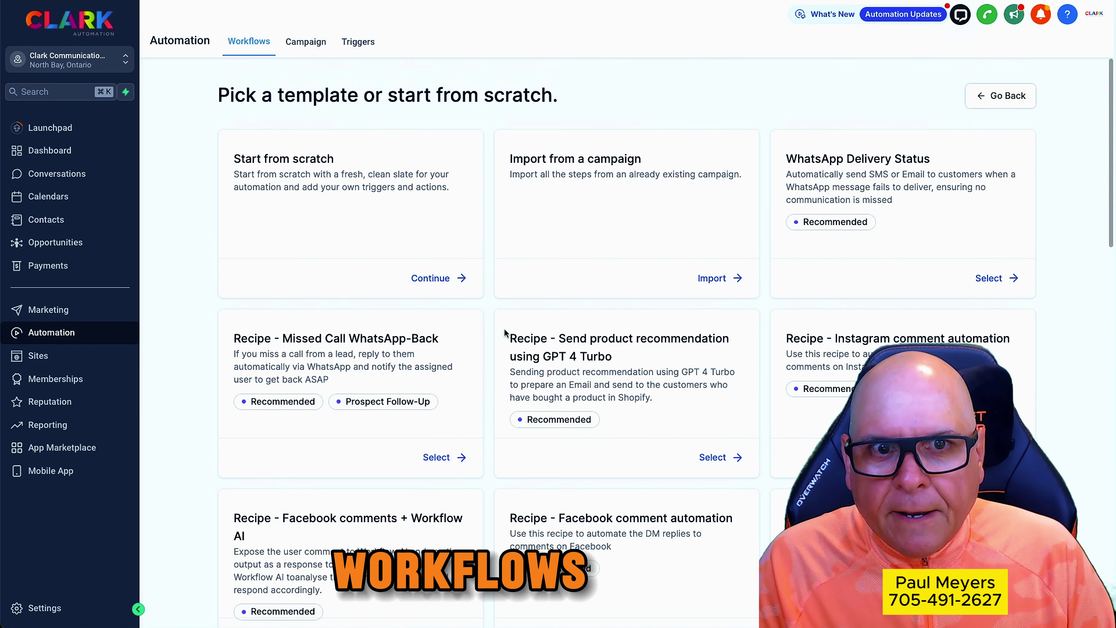